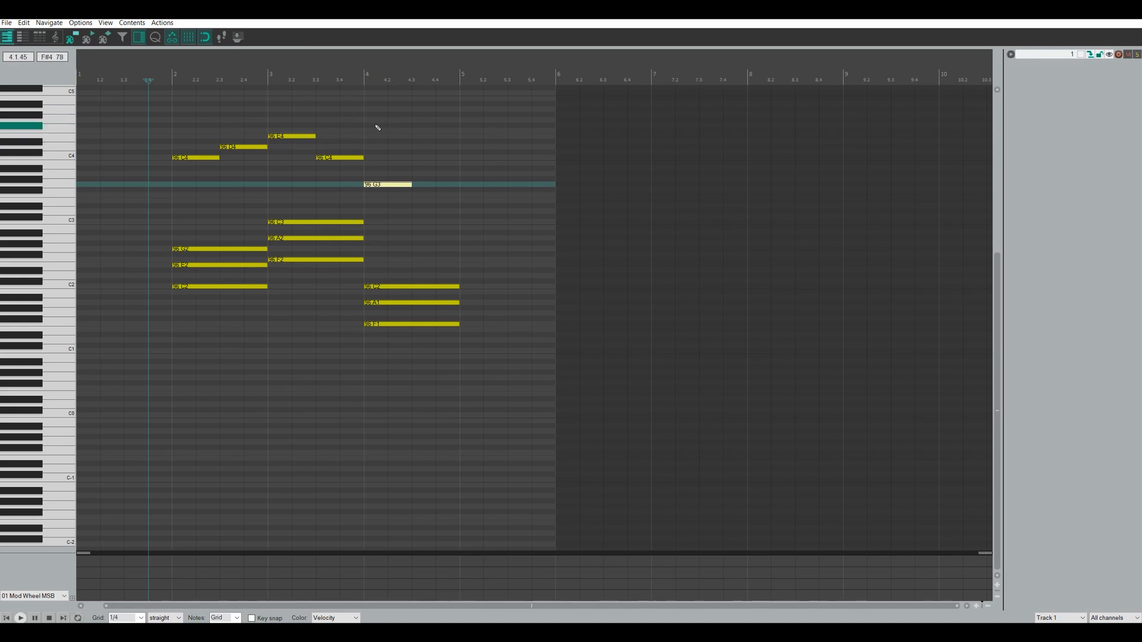
- Draw a G4 note across measure 4 and erase the G4 notes in measures 4 and 5
mouse_move(377, 120)
left_mouse_down()
mouse_move(553, 137)
mouse_move(484, 139)
mouse_move(490, 119)
mouse_move(494, 171)
mouse_move(490, 121)
left_mouse_up()
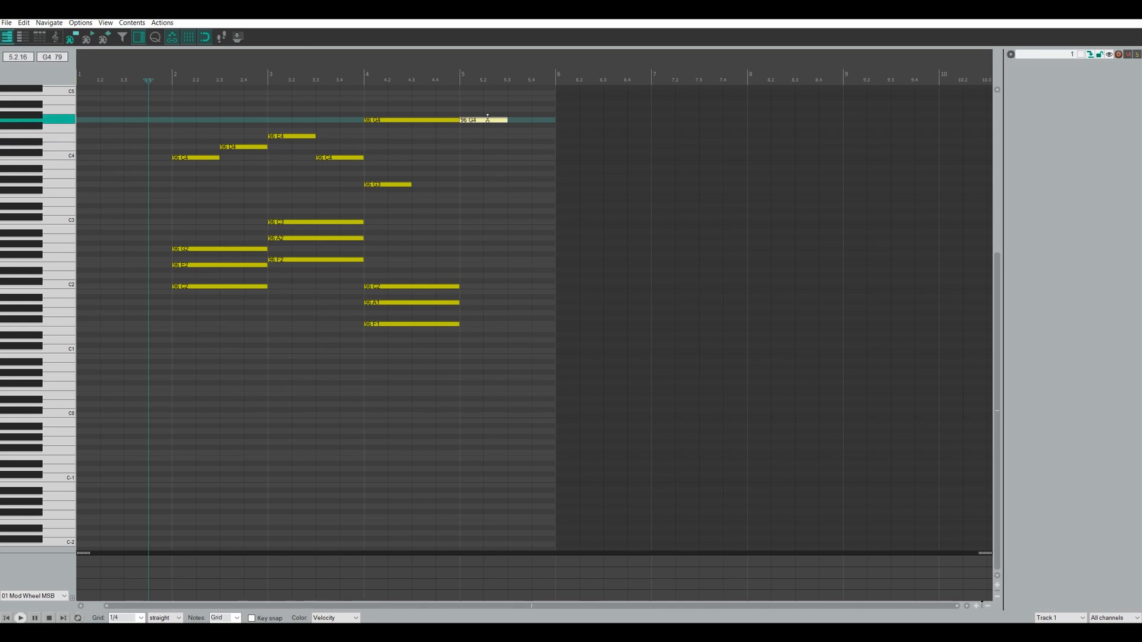
double_click(489, 120)
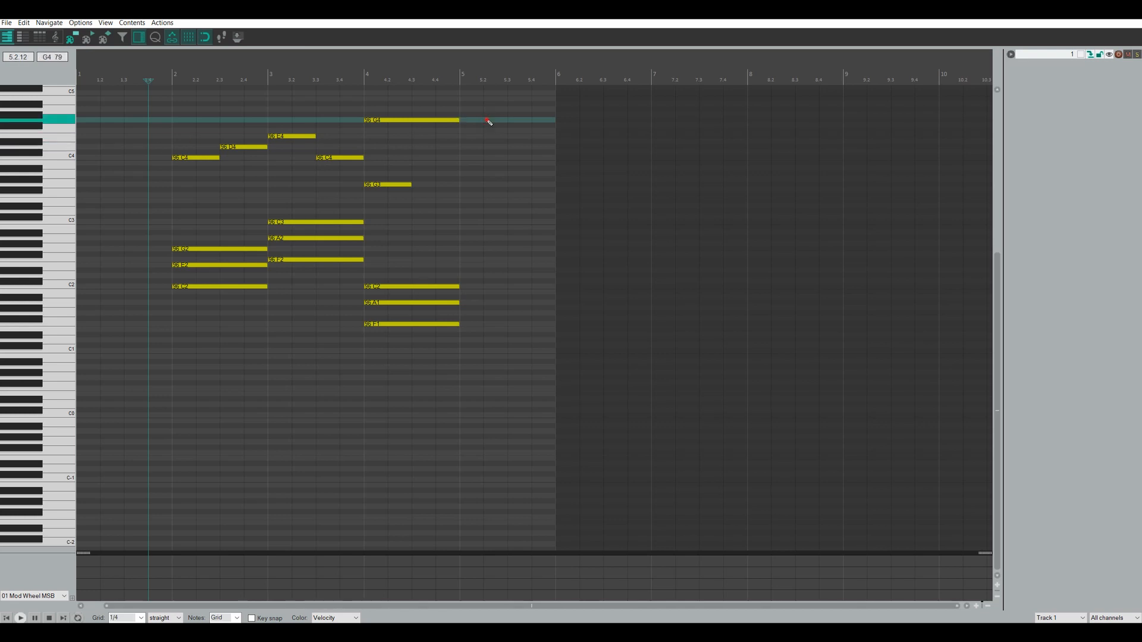
double_click(405, 121)
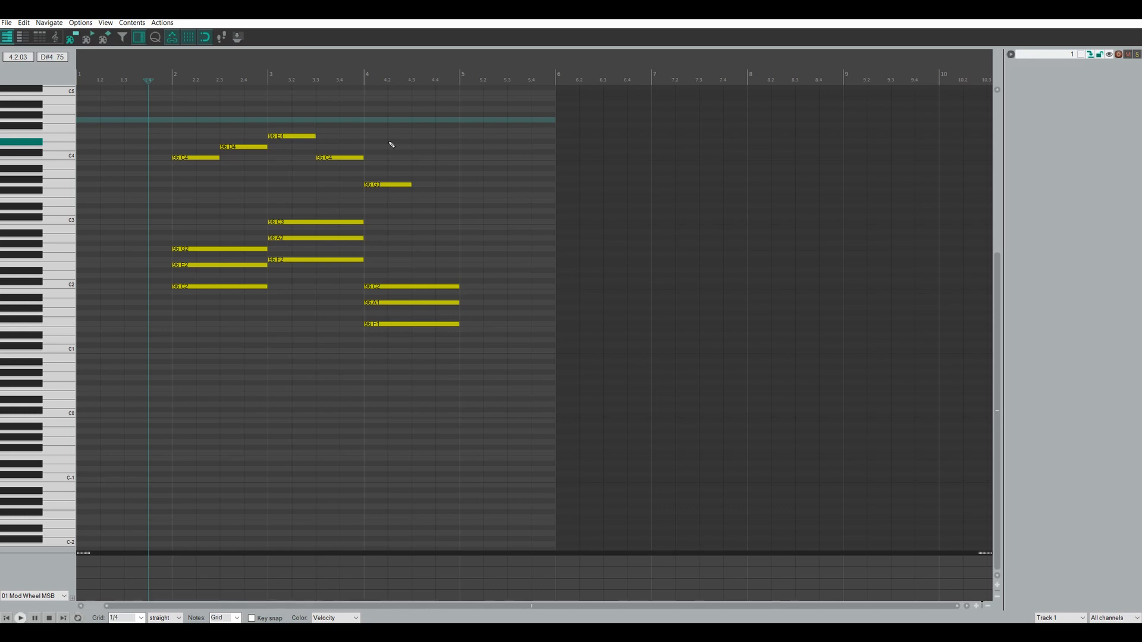
- Bring up the mouse modifier preferences for the MIDI piano roll context with the left drag behaviour
key("ctrl+p")
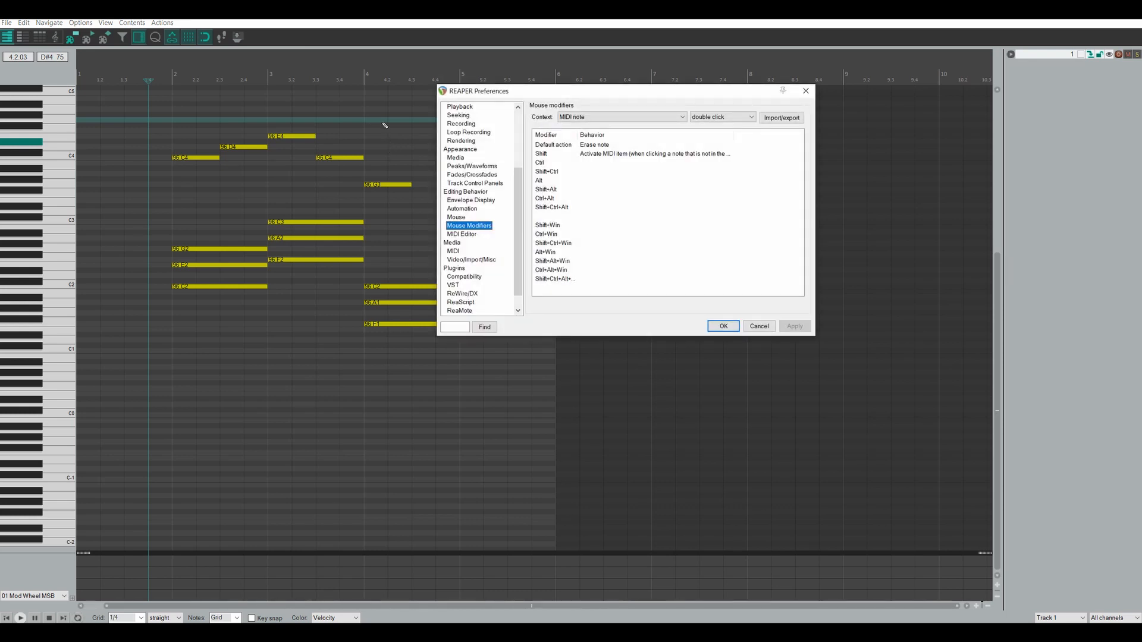
left_click_drag(626, 91, 522, 75)
scroll(394, 146, "up", 5)
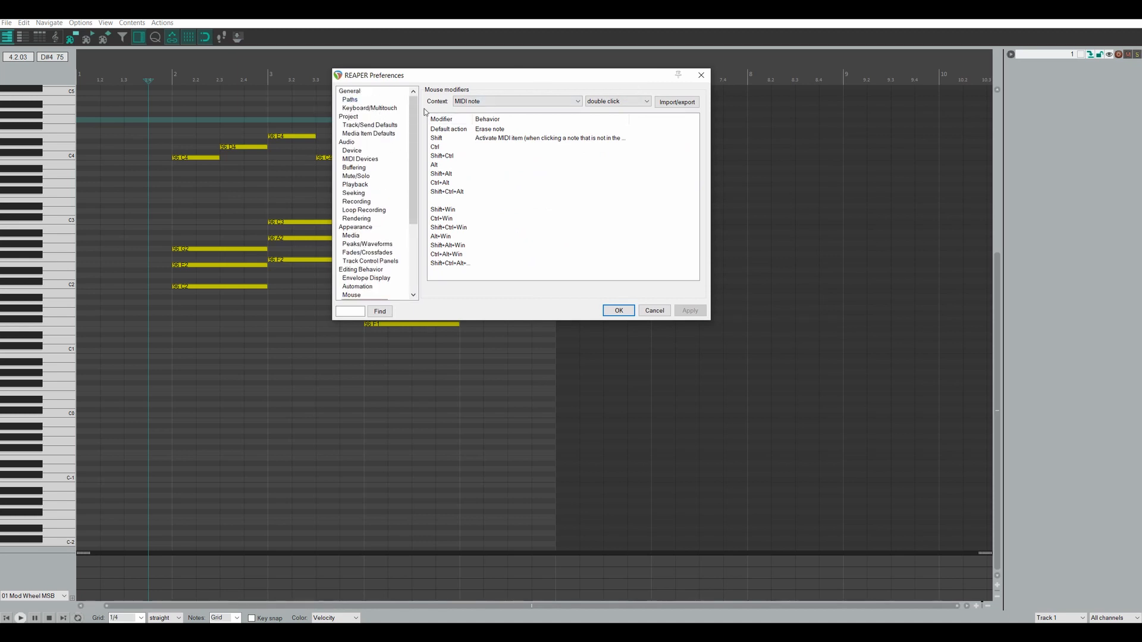
left_click(349, 91)
scroll(371, 232, "down", 2)
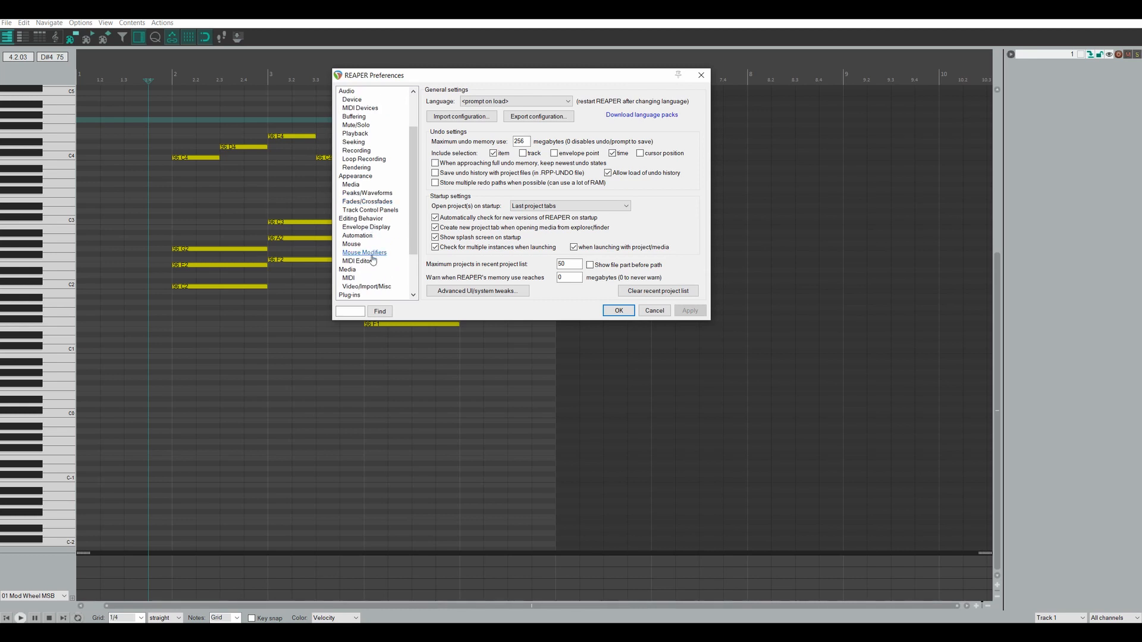
left_click(365, 252)
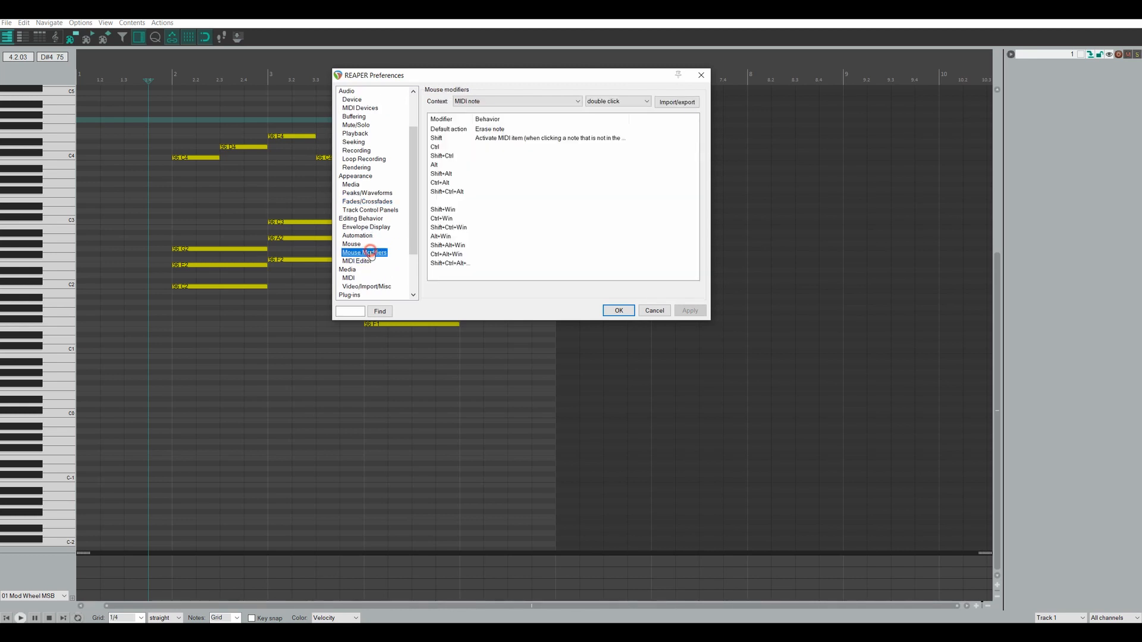
left_click(487, 102)
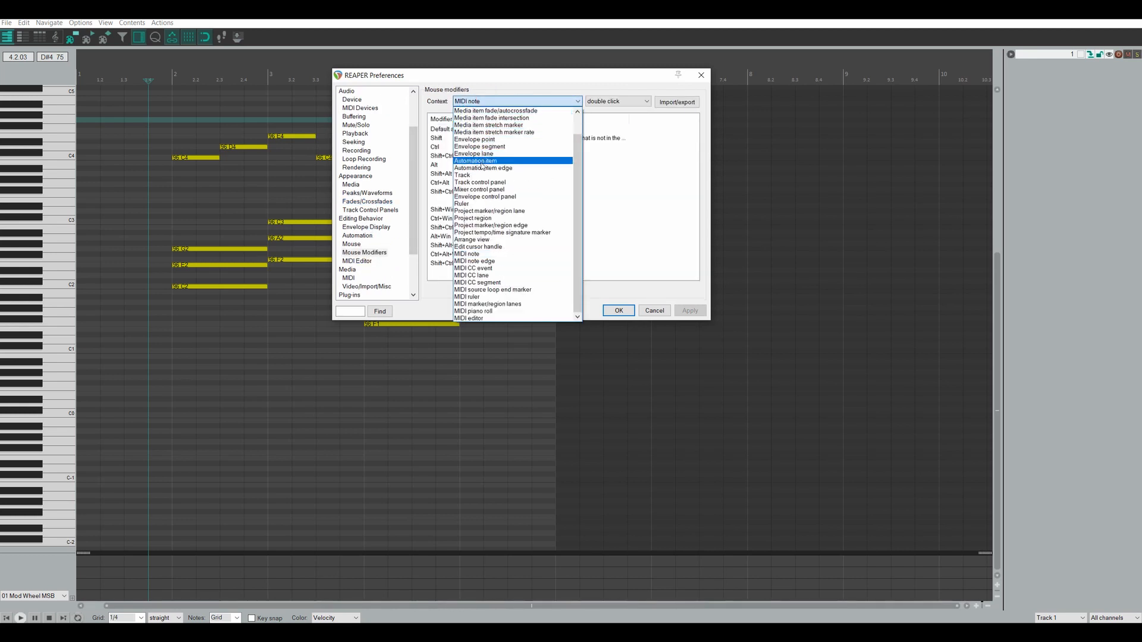
left_click(473, 311)
left_click(612, 101)
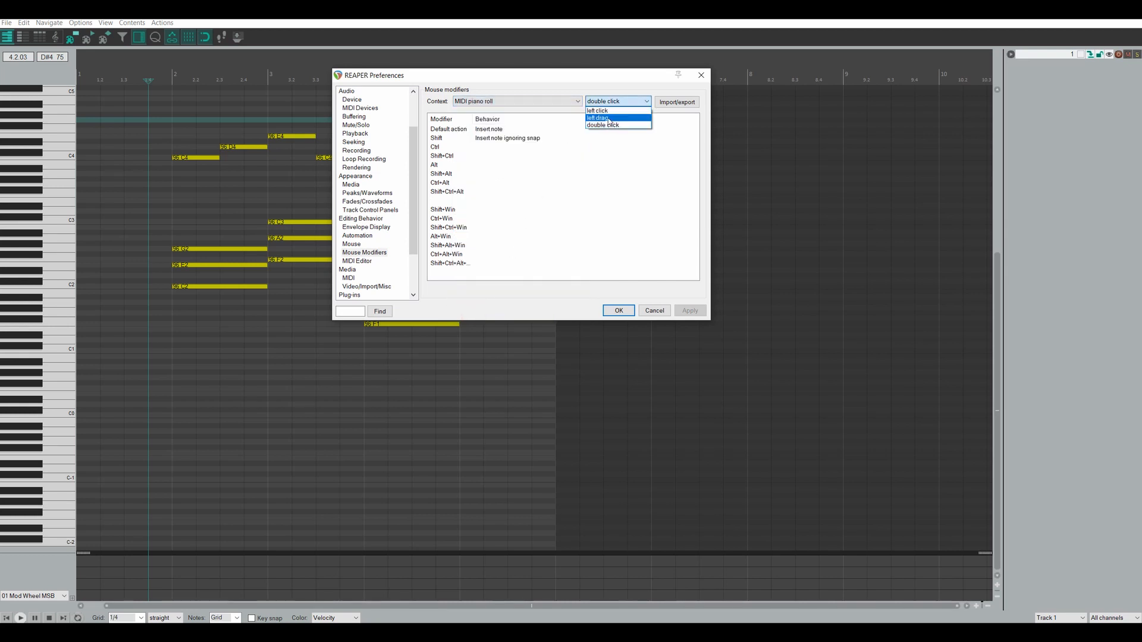
left_click(610, 118)
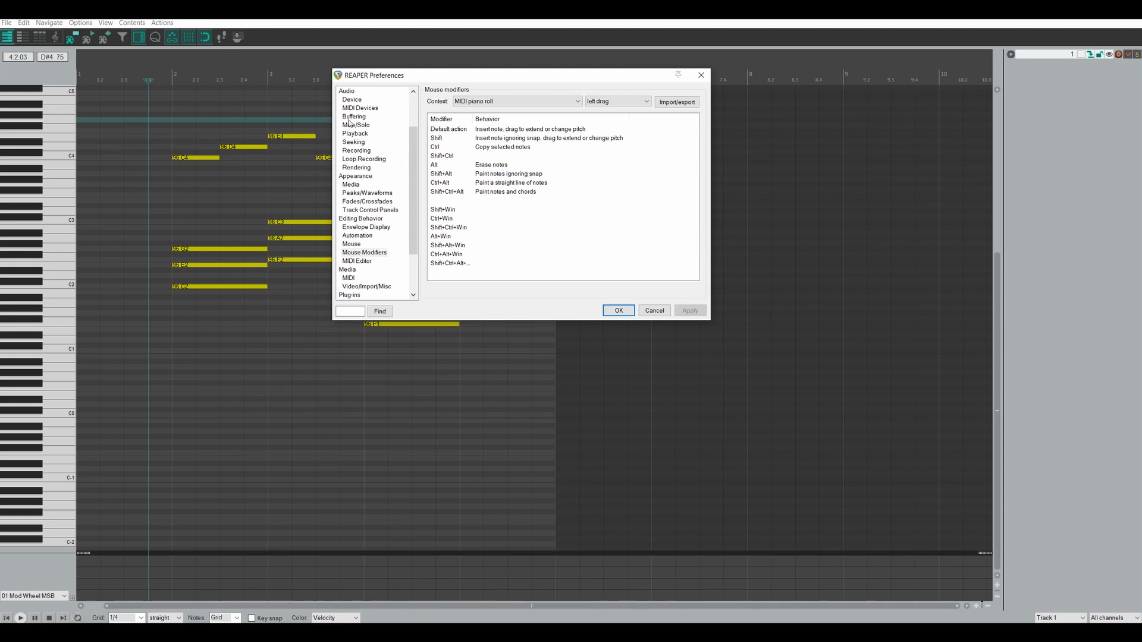
- Set the default left drag action of the MIDI piano roll to marquee select notes and apply the preferences
left_click(496, 130)
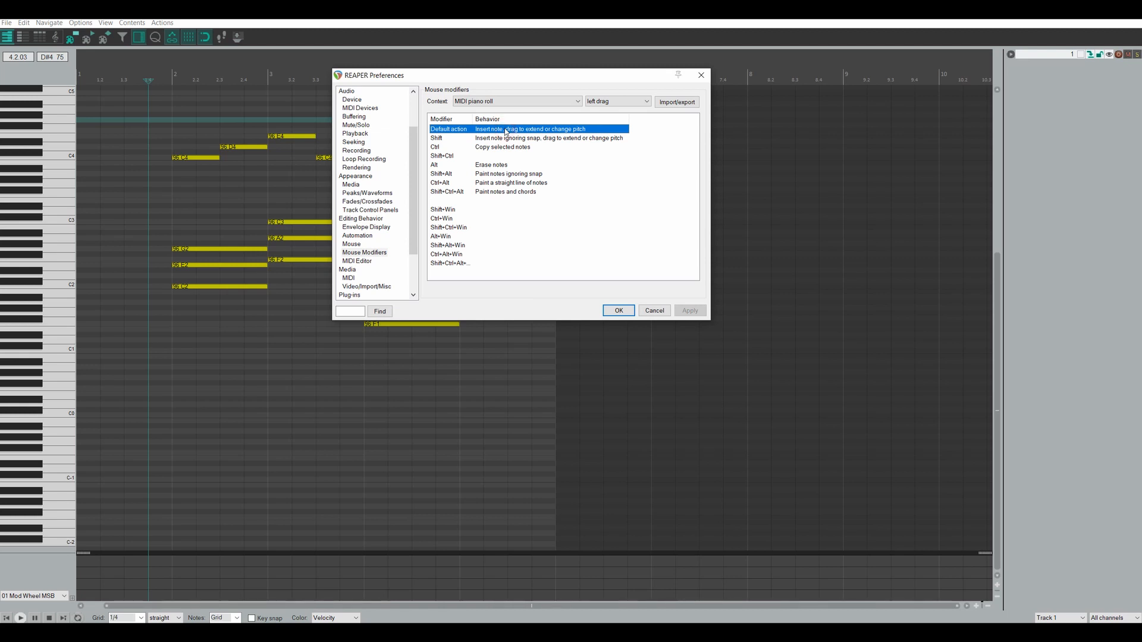
double_click(506, 130)
mouse_move(515, 162)
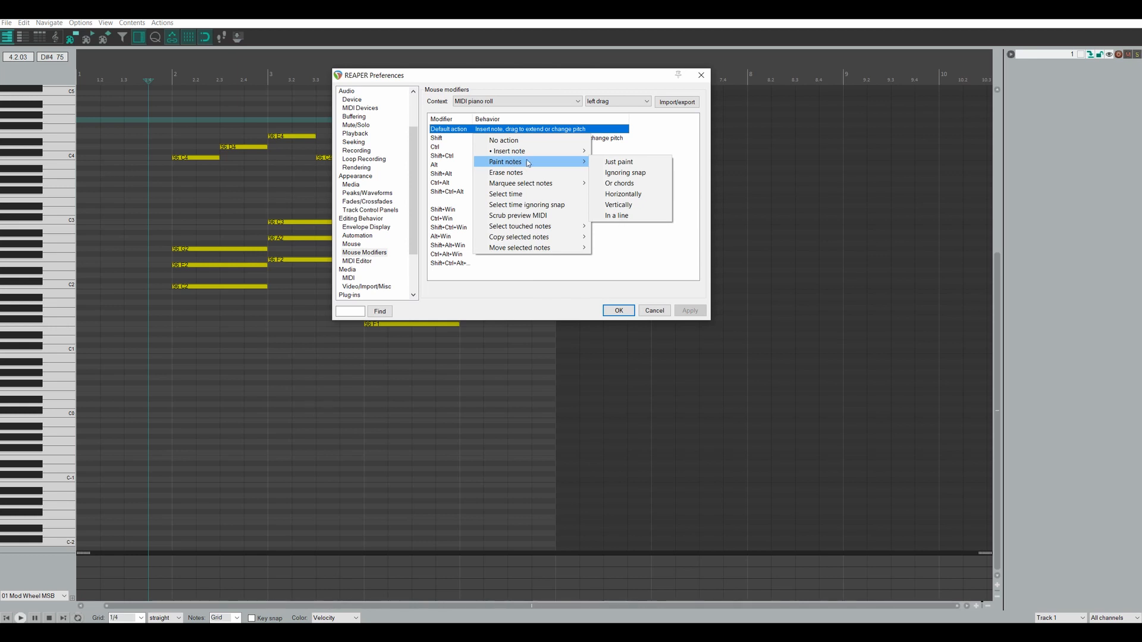
mouse_move(515, 187)
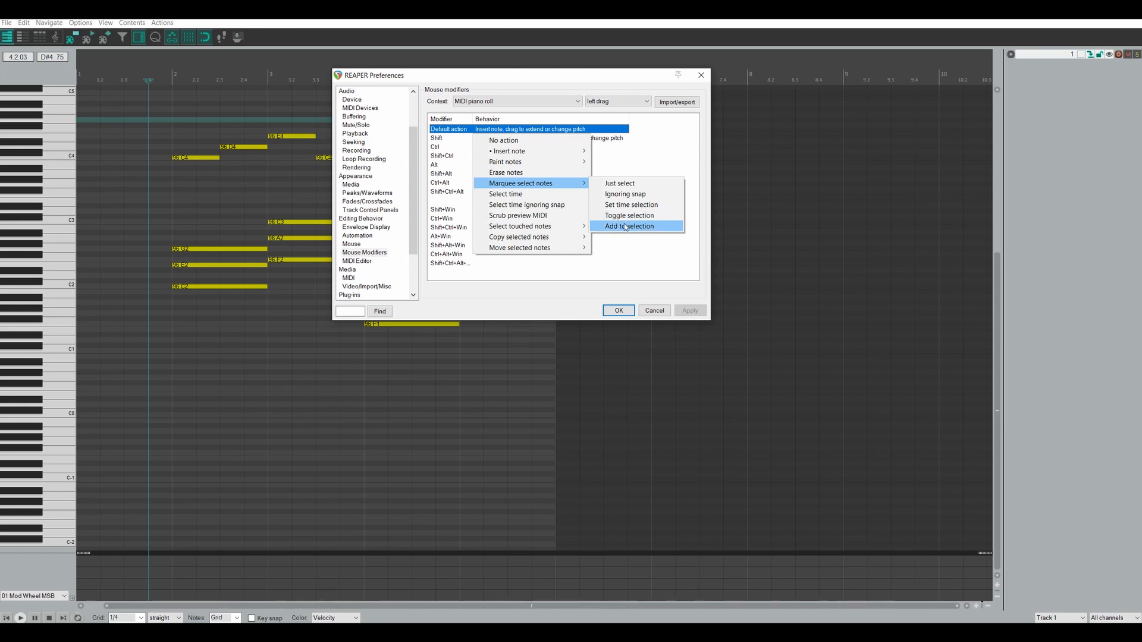
left_click(616, 183)
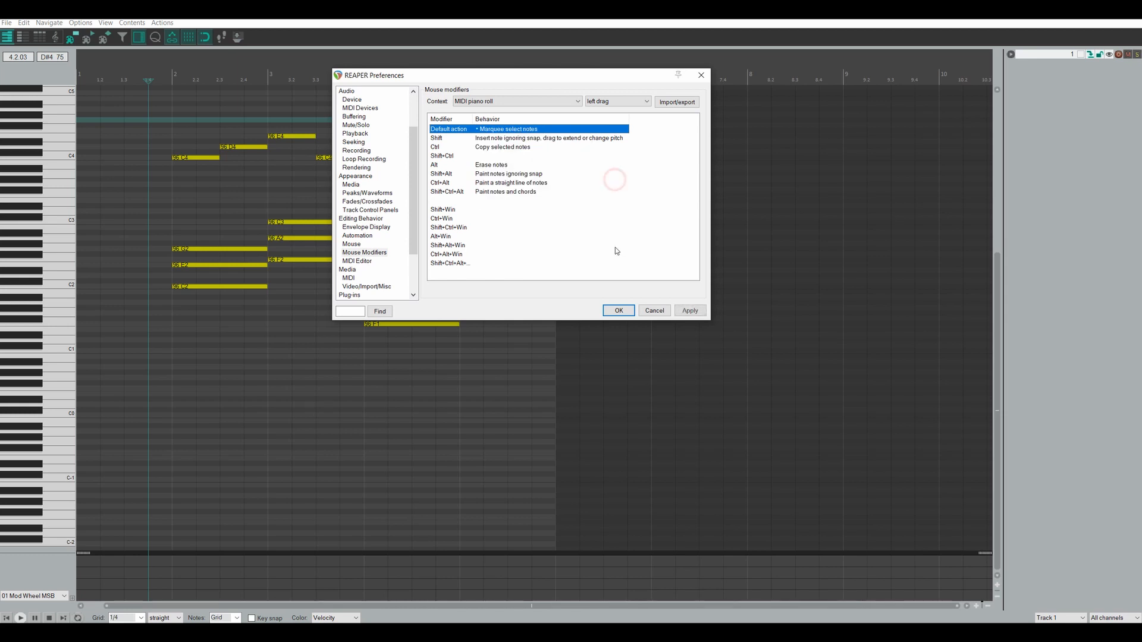
left_click(622, 310)
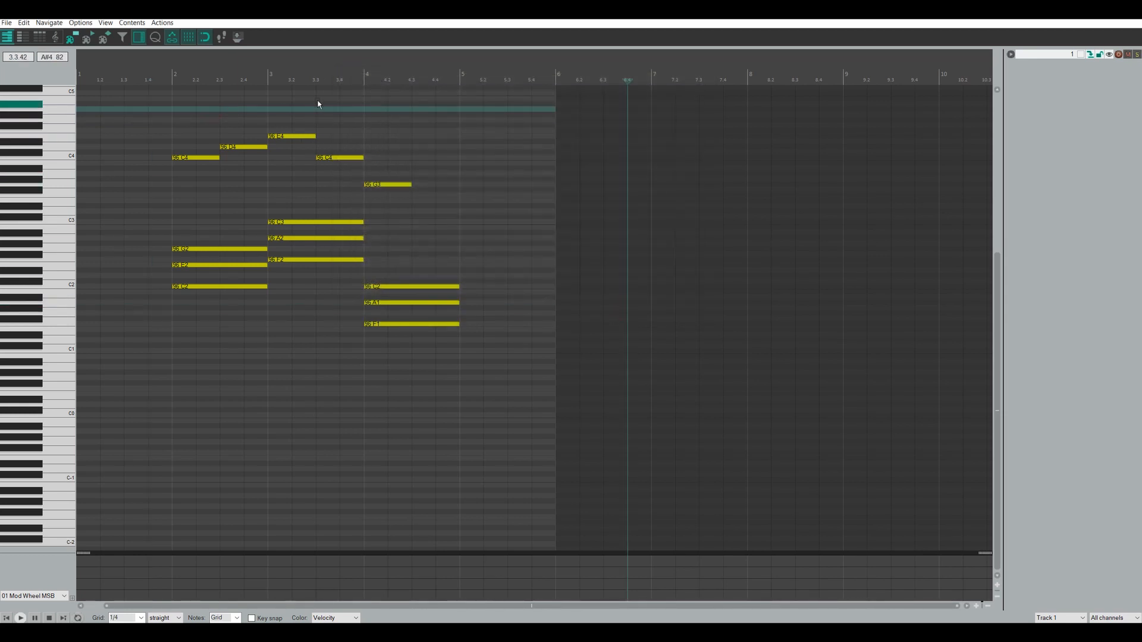
- Marquee select all notes in measure 2, those in measure 3, and those in measure 2 again
left_click_drag(366, 123, 448, 132)
left_click_drag(189, 109, 264, 326)
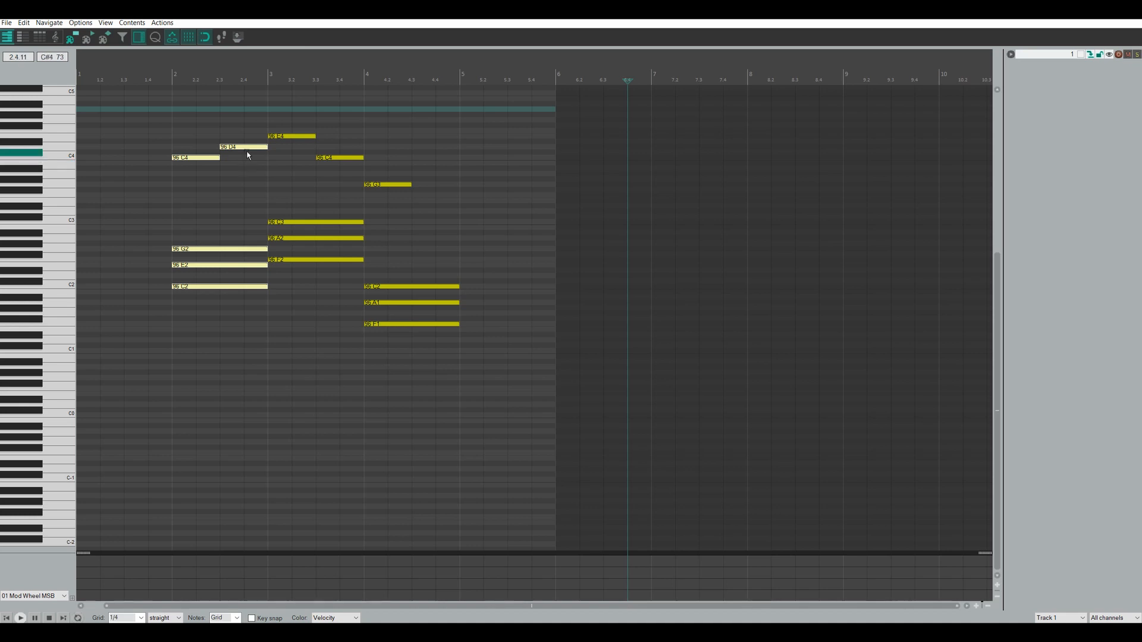
left_click_drag(285, 112, 338, 336)
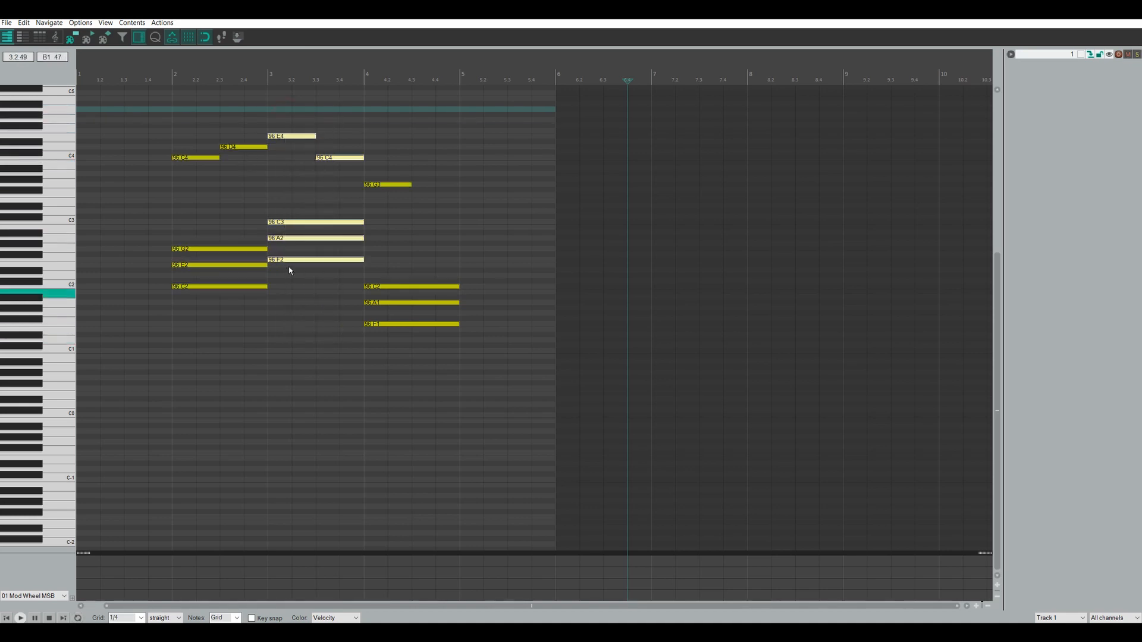
left_click_drag(193, 101, 263, 337)
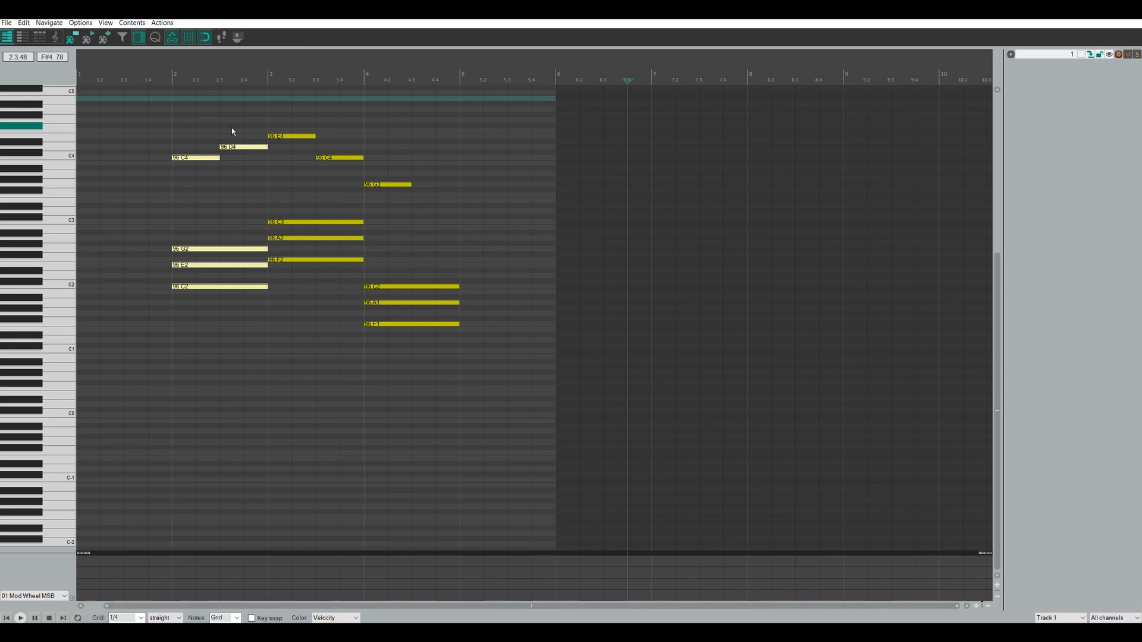
- Change the default left drag action of the MIDI piano roll to paint notes and chords
key("ctrl+p")
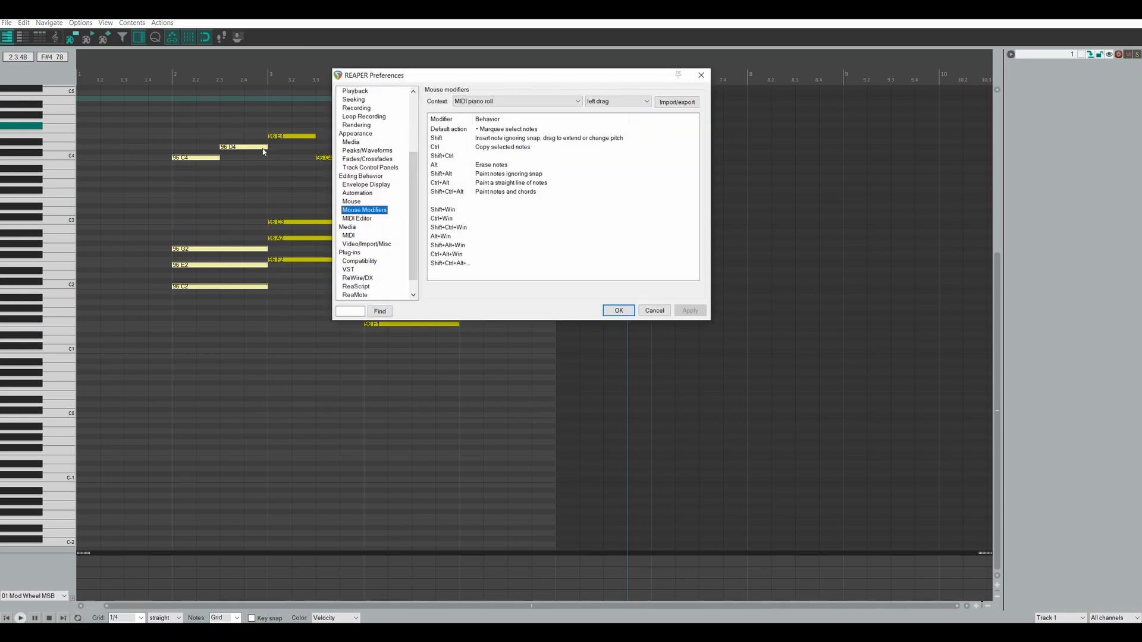
left_click(506, 129)
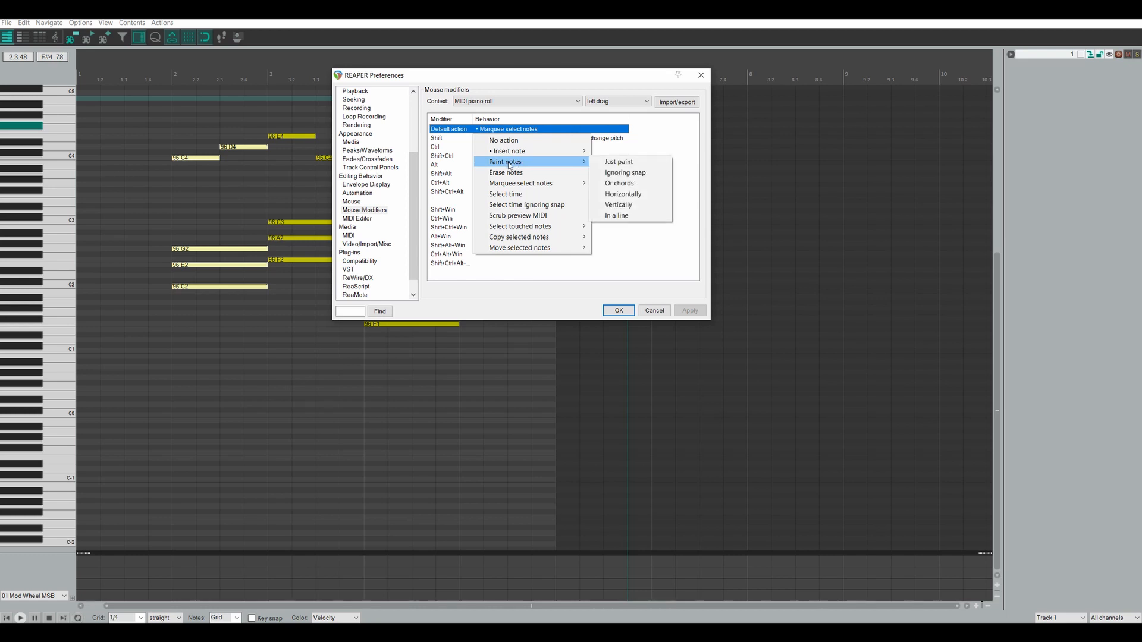
left_click(623, 184)
left_click(616, 310)
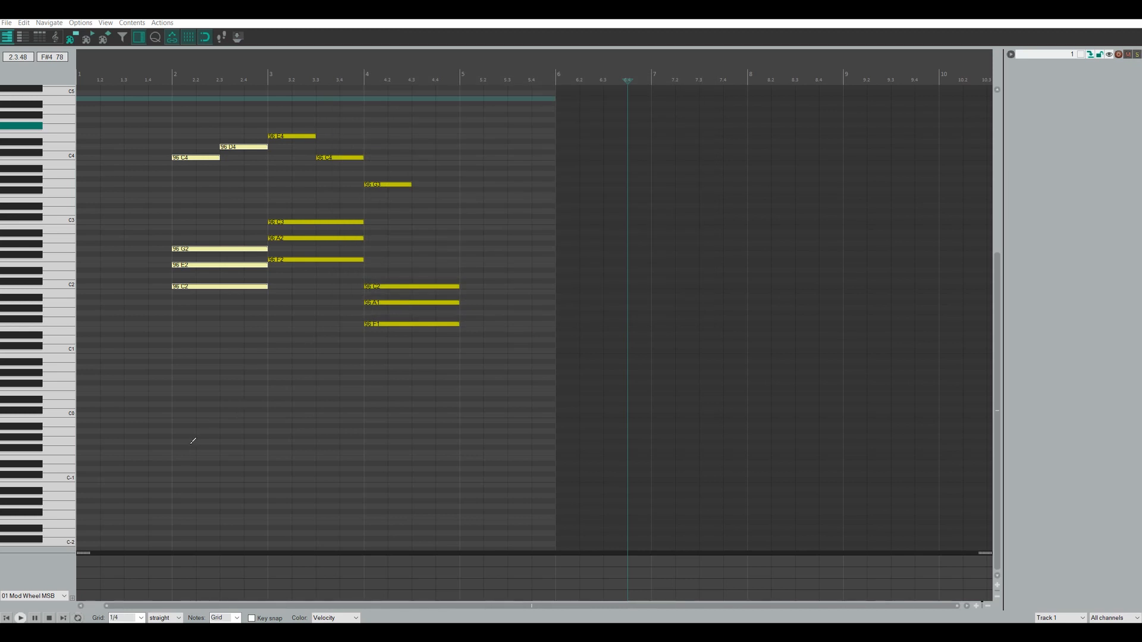
- Paint a row of G-1 notes across measures 2 and 3, and paint notes and chords vertically in measure 5
left_click_drag(187, 440, 363, 441)
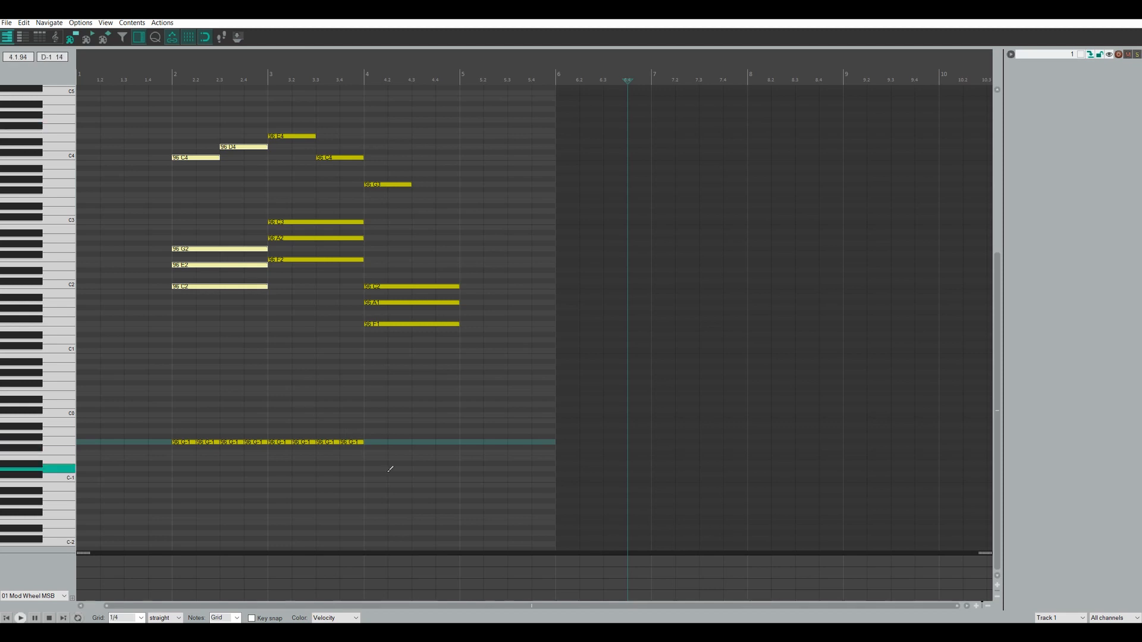
left_click(496, 414)
left_click_drag(496, 413, 499, 278)
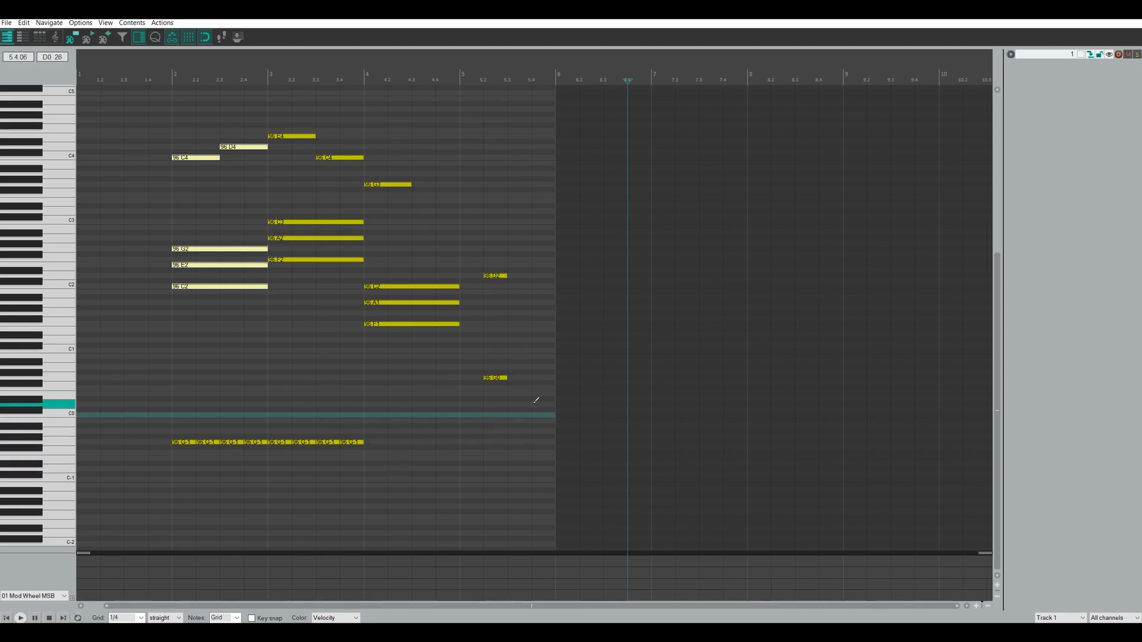
left_click_drag(534, 404, 527, 292)
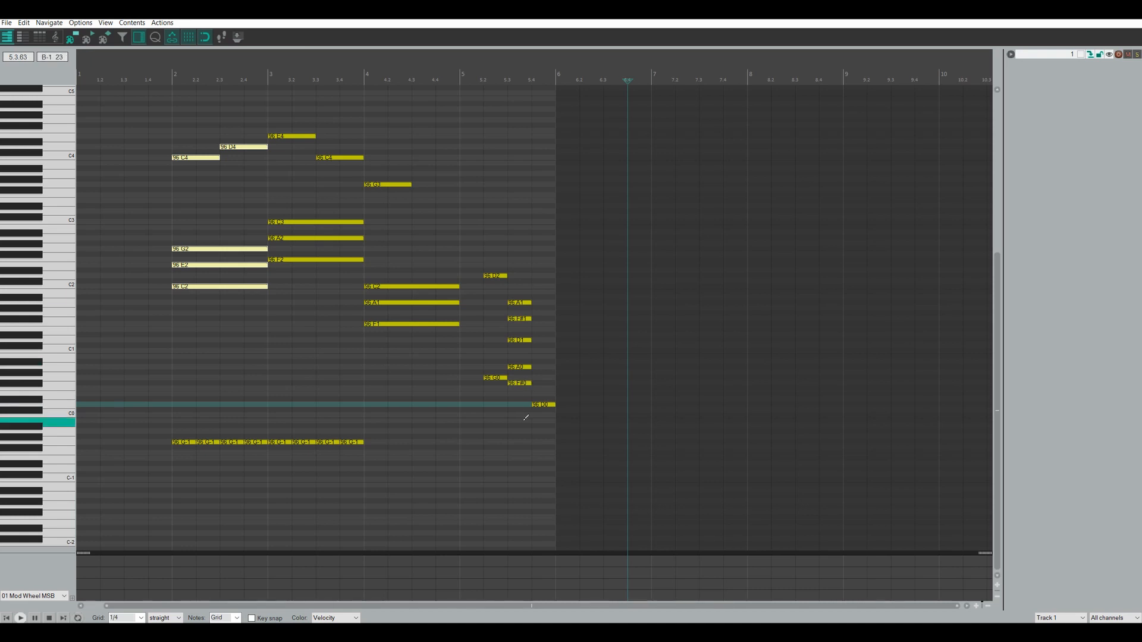
- Undo all the notes painted in measures 2, 3 and 5
key("ctrl+z")
key("ctrl+z")
key("ctrl+z")
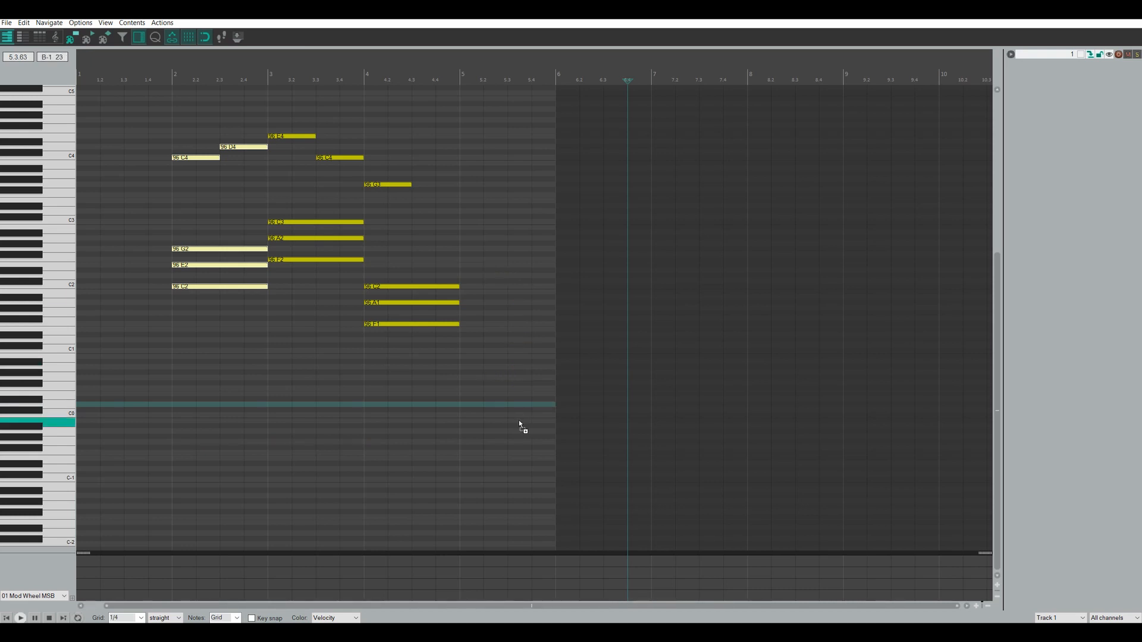
- Set the default left drag action of the MIDI piano roll to insert note, drag to extend or change pitch
key("ctrl+p")
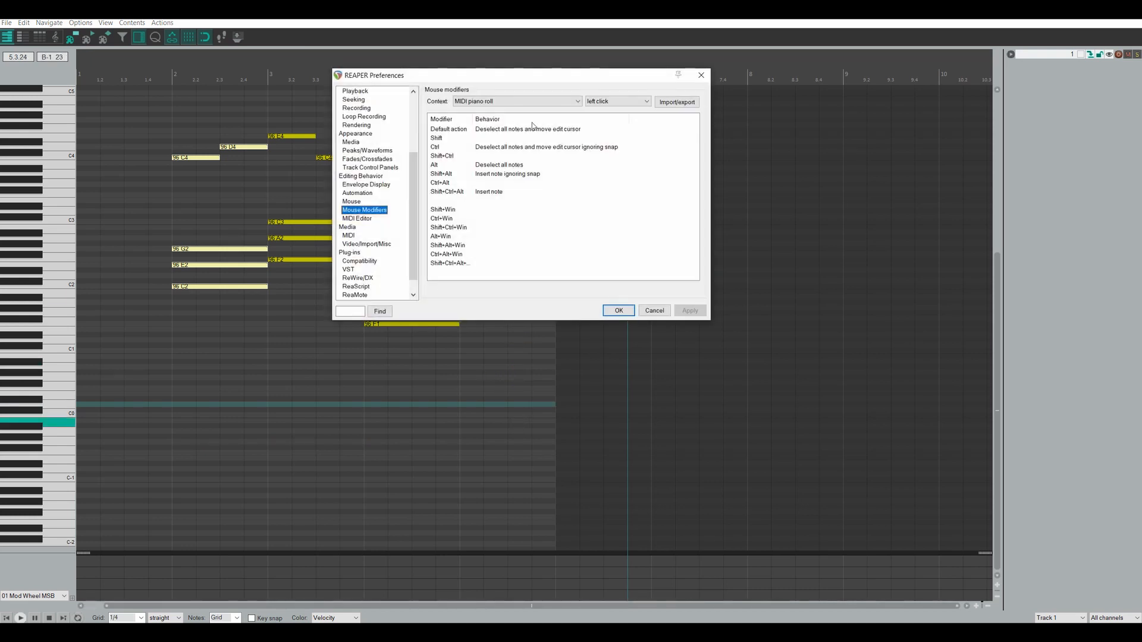
left_click(601, 101)
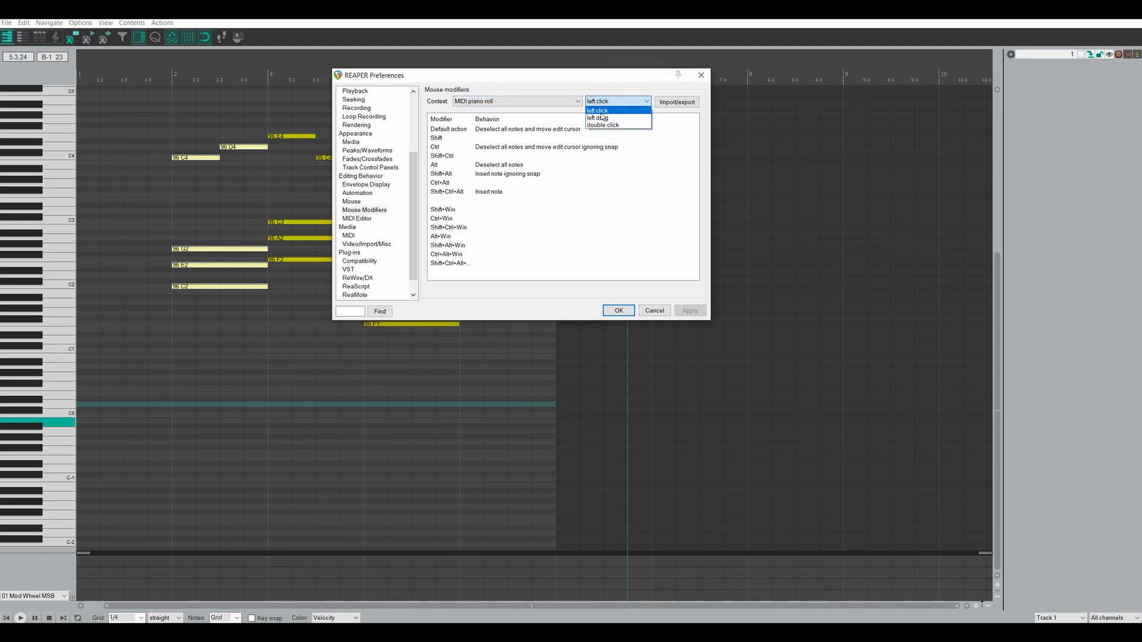
left_click(599, 118)
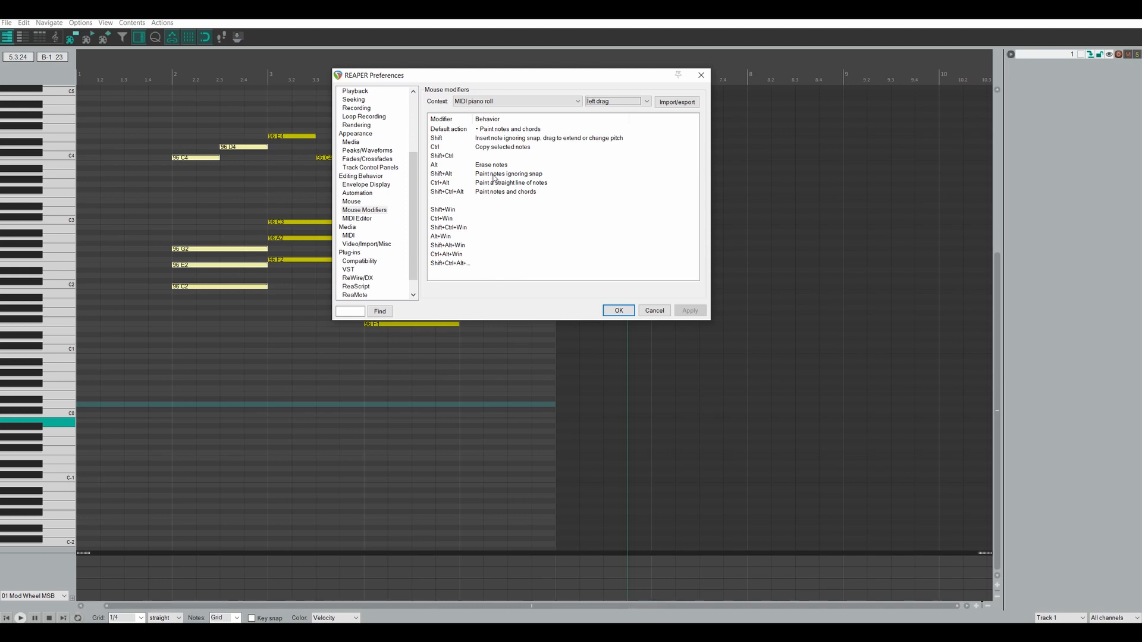
double_click(487, 131)
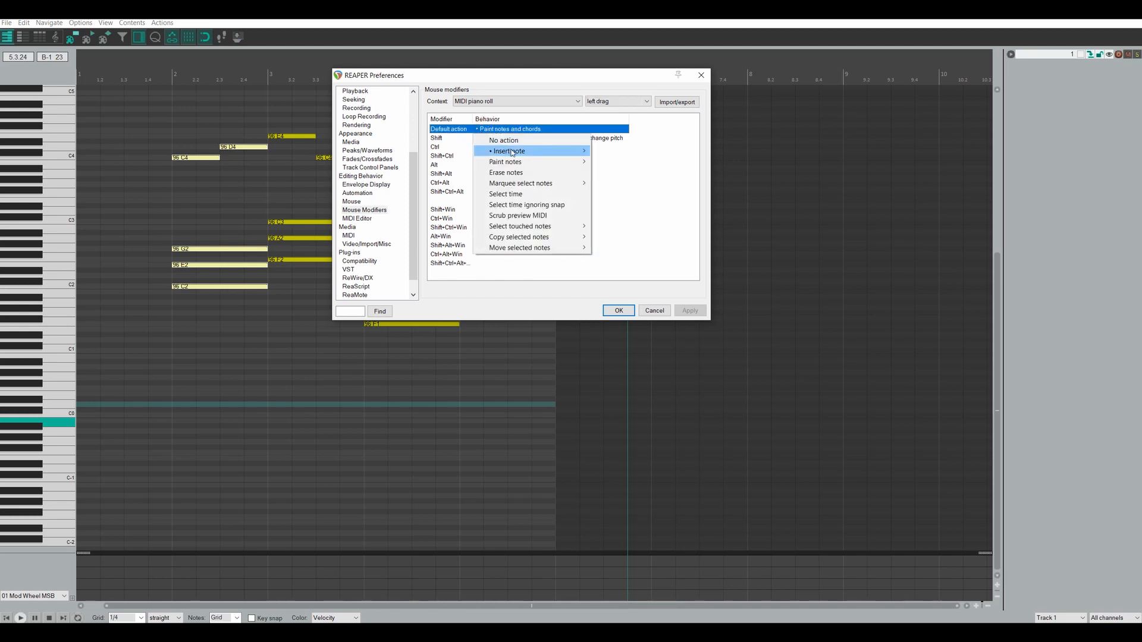
mouse_move(511, 152)
left_click(628, 179)
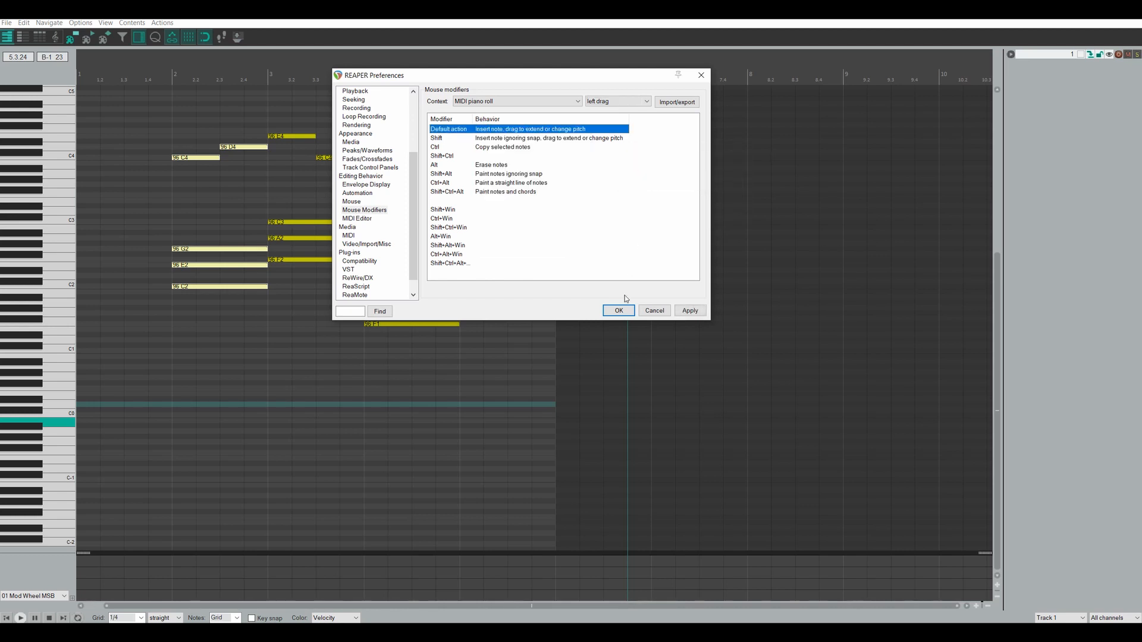
left_click(619, 310)
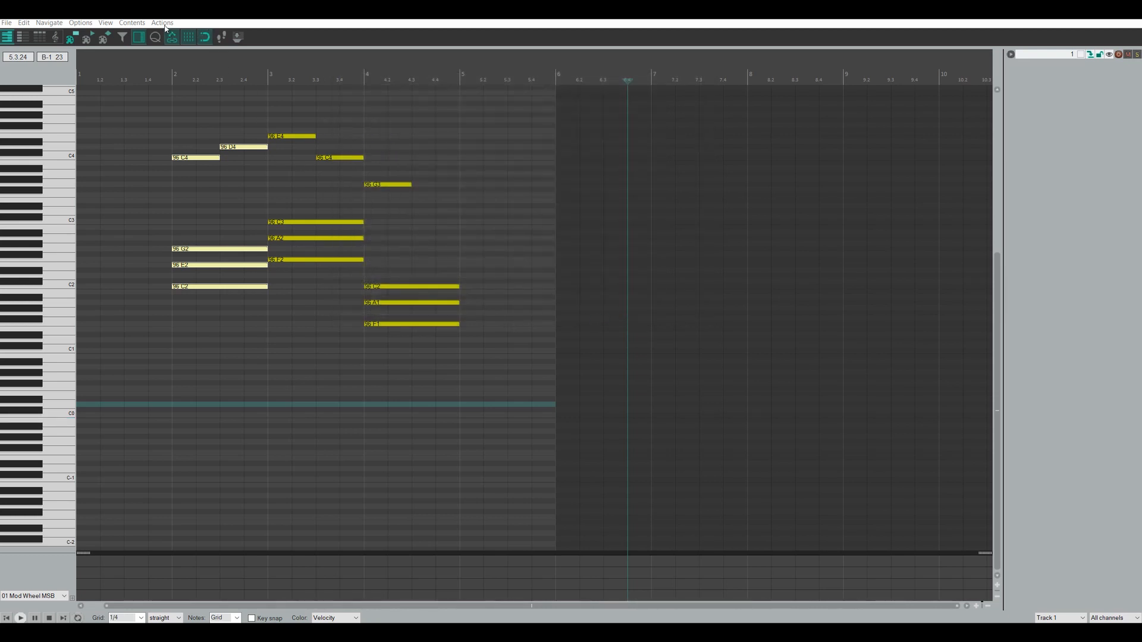
- Start a new custom action in the MIDI Editor section of the action list and name it Pointer Tool
left_click(237, 39)
left_click(163, 24)
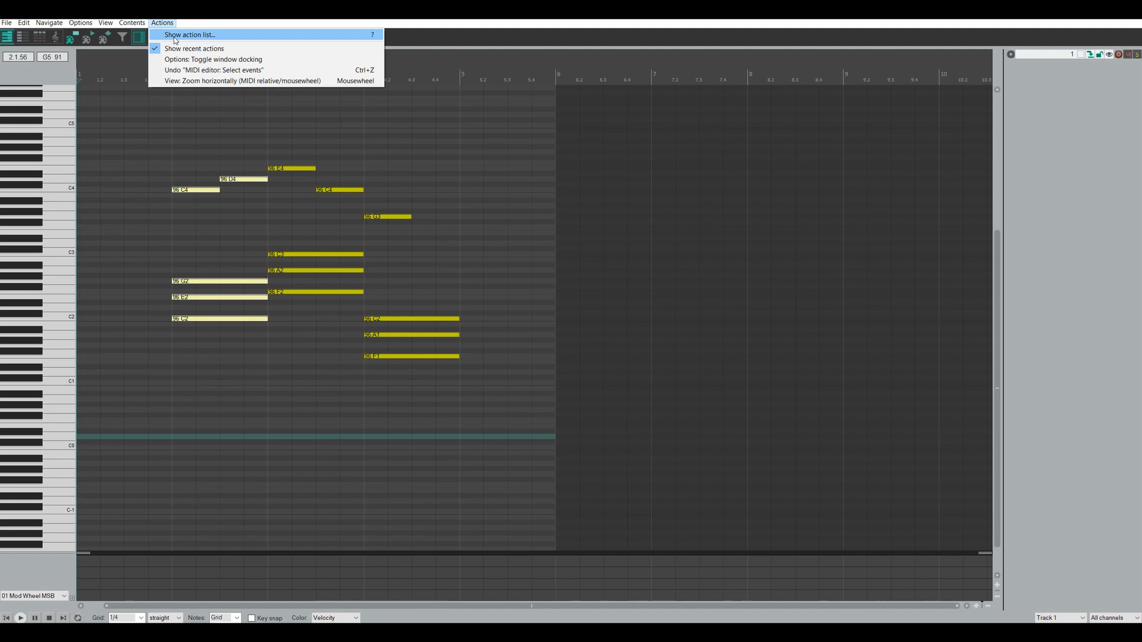
left_click(174, 37)
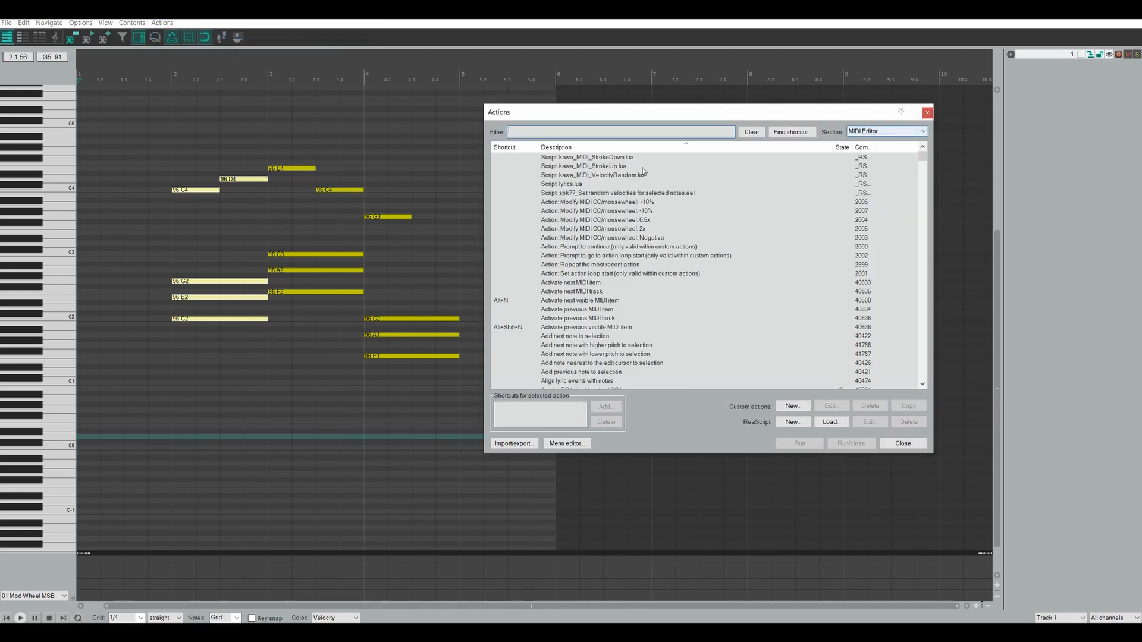
left_click(791, 407)
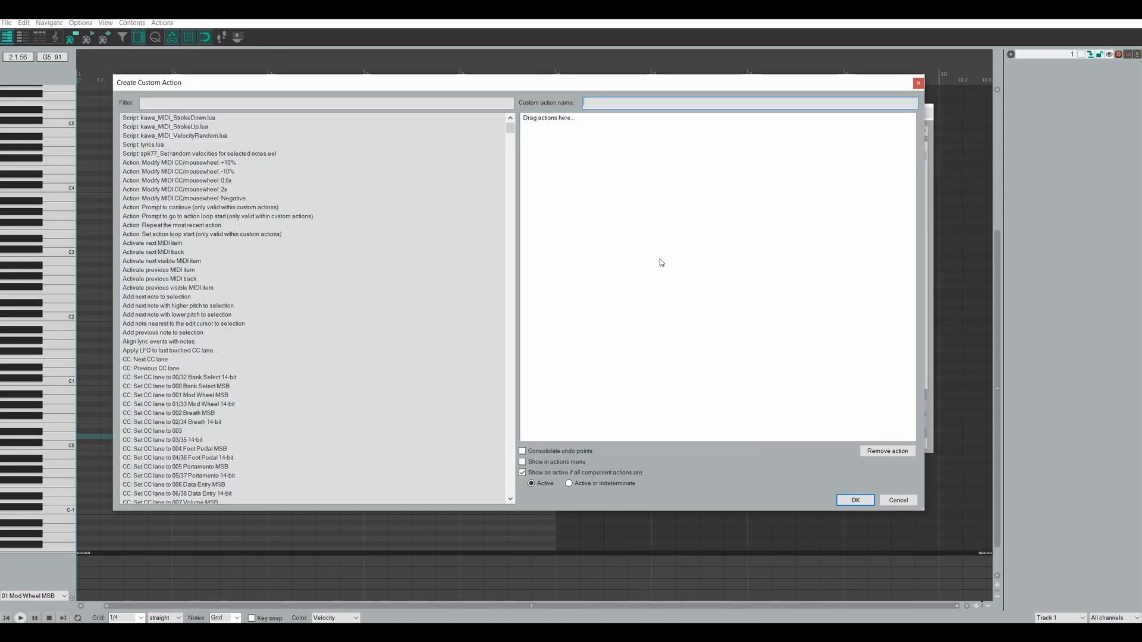
type("Pointer Tool")
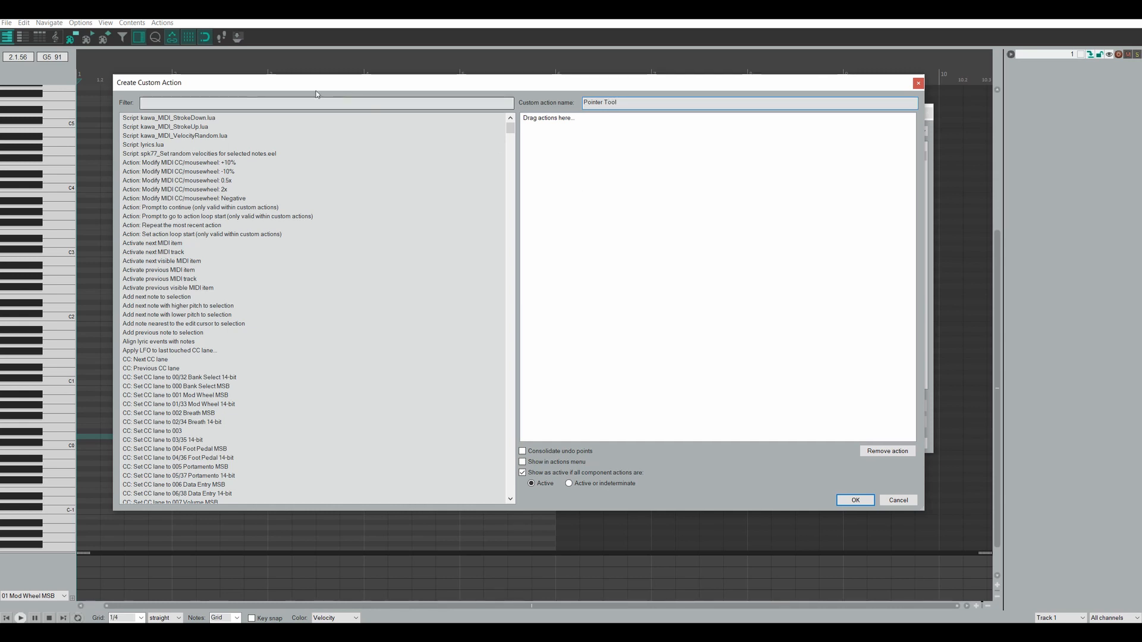
- Add the piano roll left drag "Marquee select notes" modifier action to Pointer Tool, consolidate its undo points, and save it
left_click(159, 104)
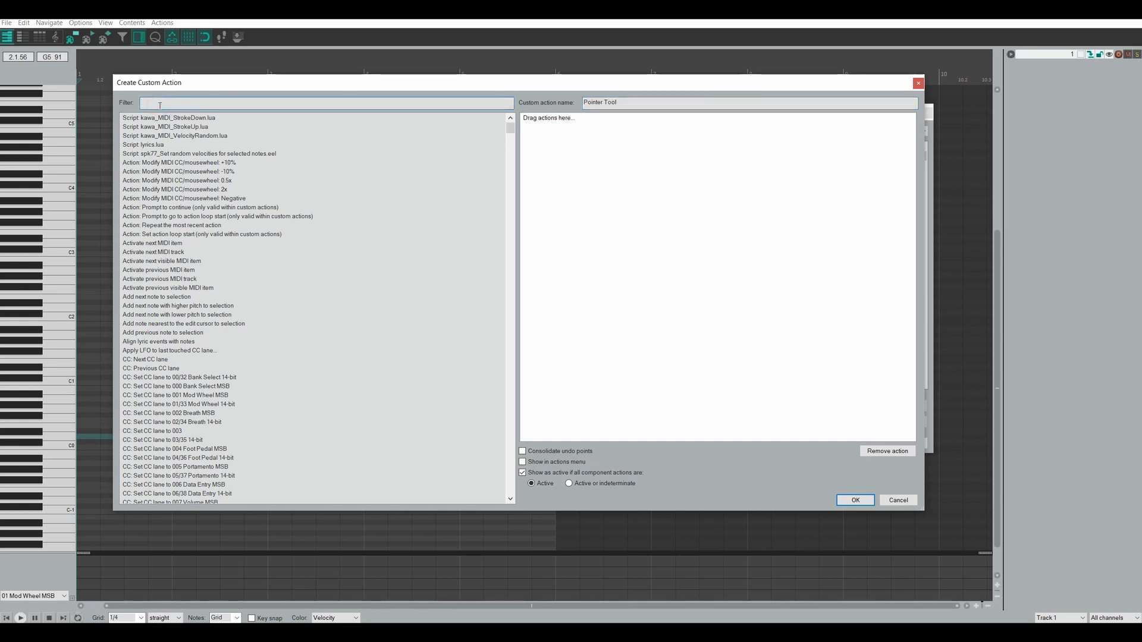
type("left")
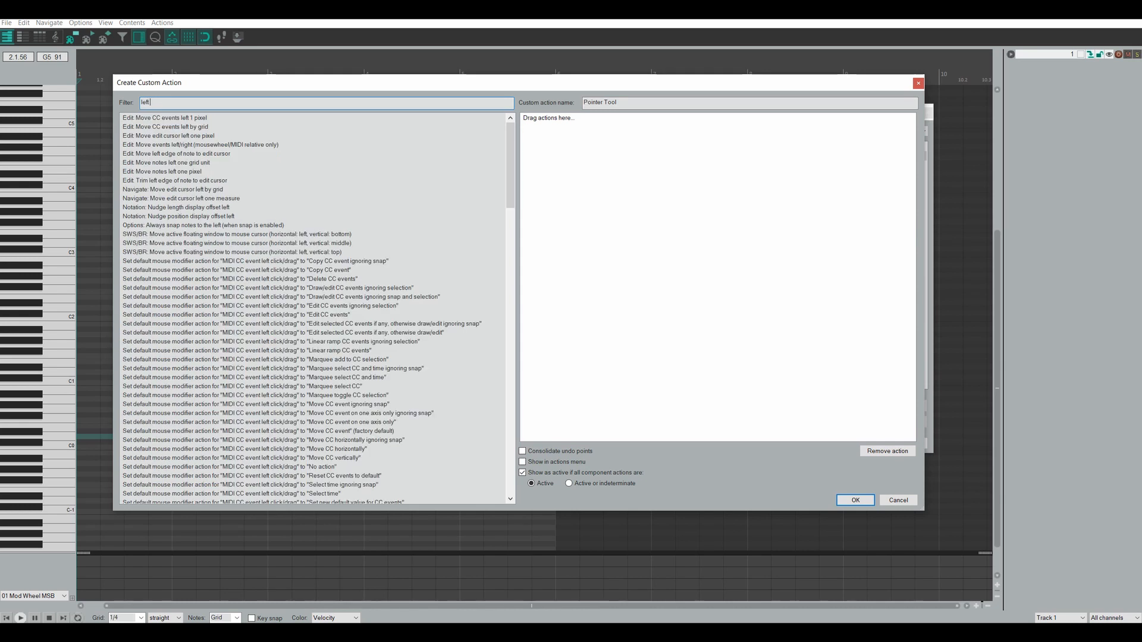
type(" drag midi")
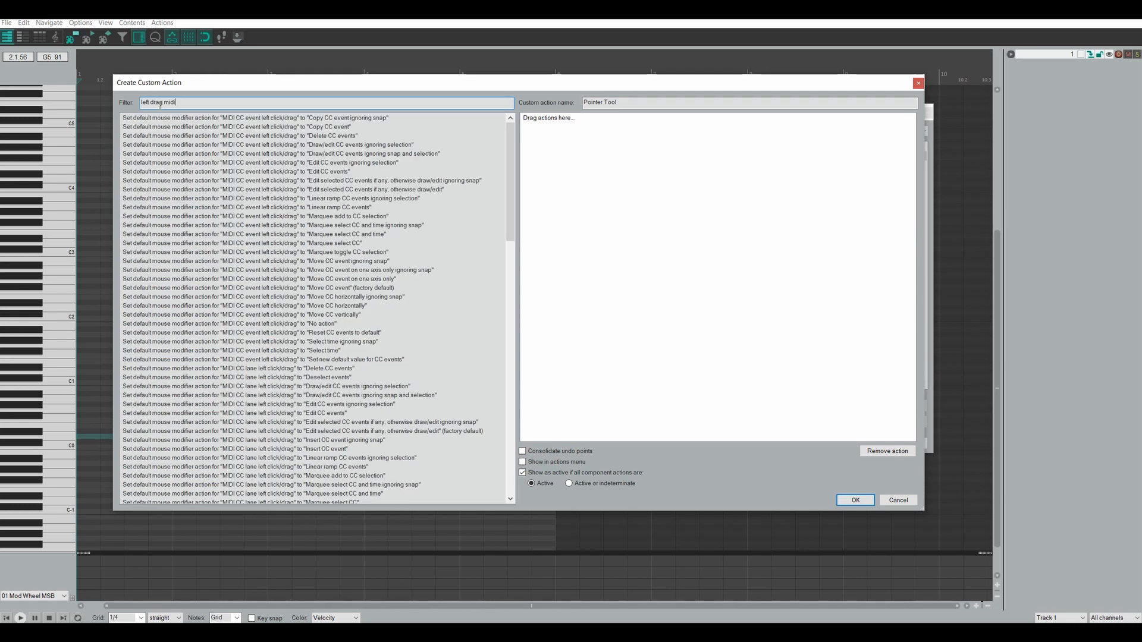
type(" piano ro")
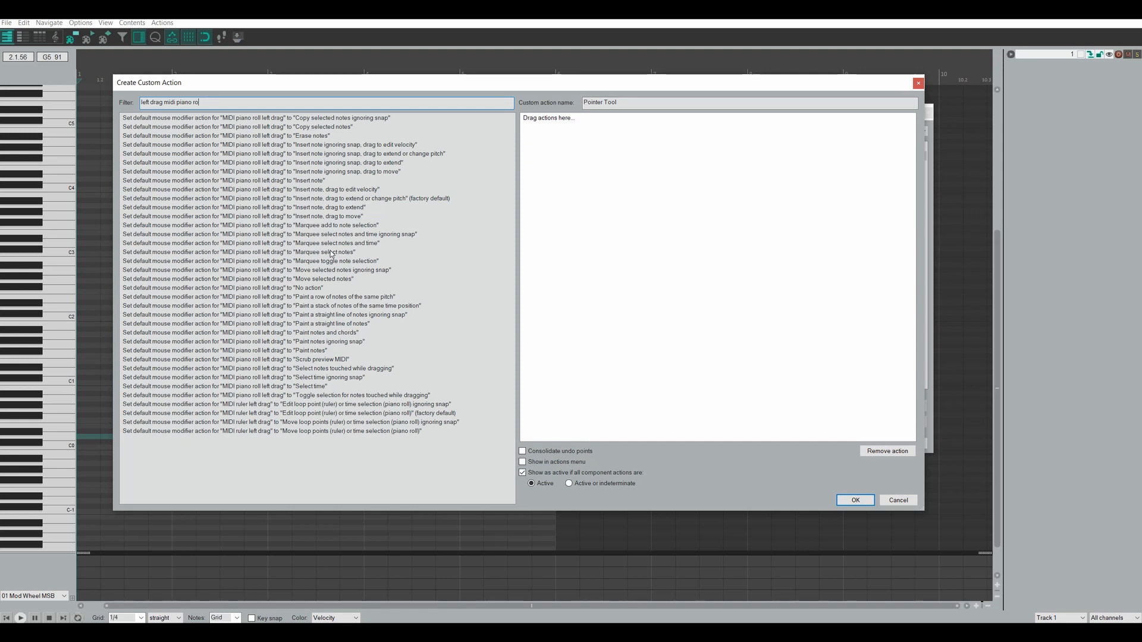
left_click_drag(329, 254, 570, 163)
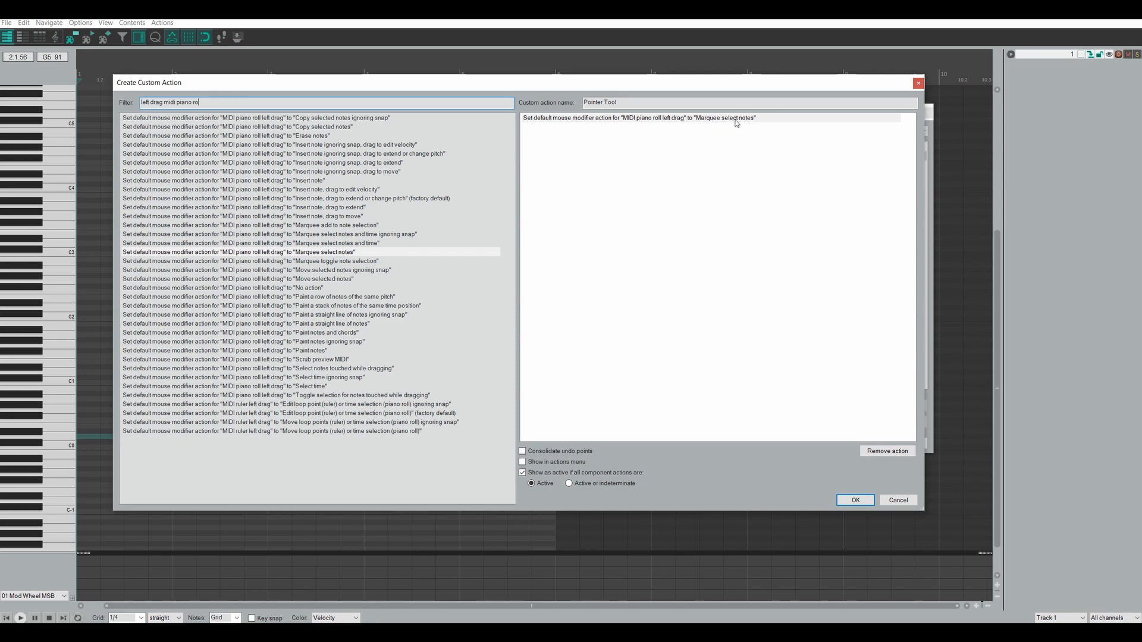
left_click(522, 453)
left_click(851, 500)
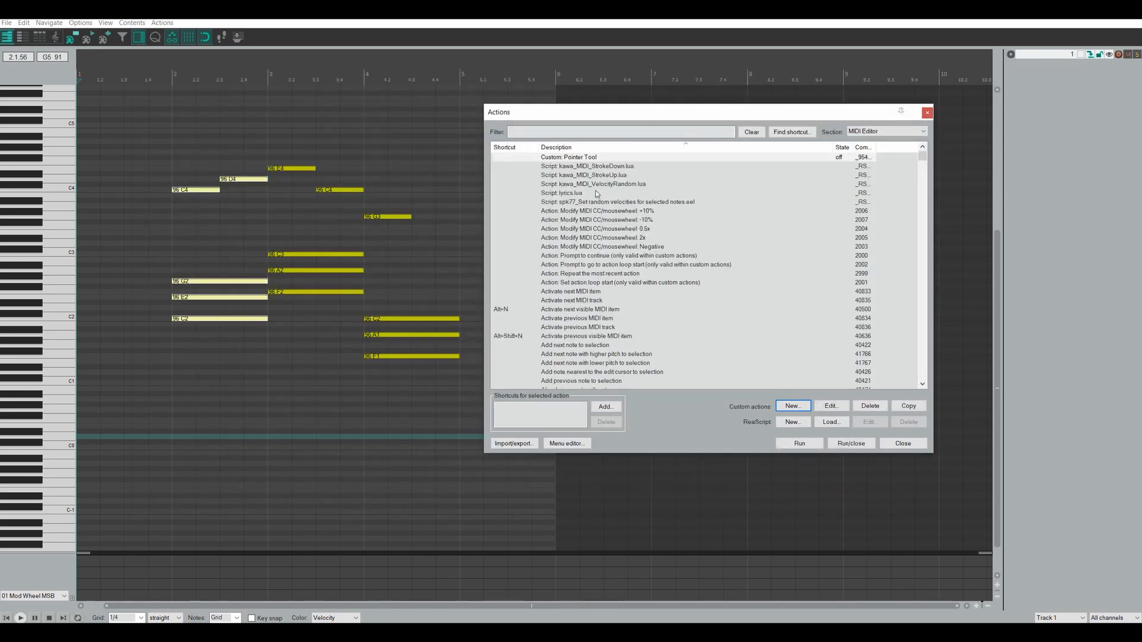
- Duplicate the Pointer Tool custom action and rename the copy Pen Tool
left_click(568, 158)
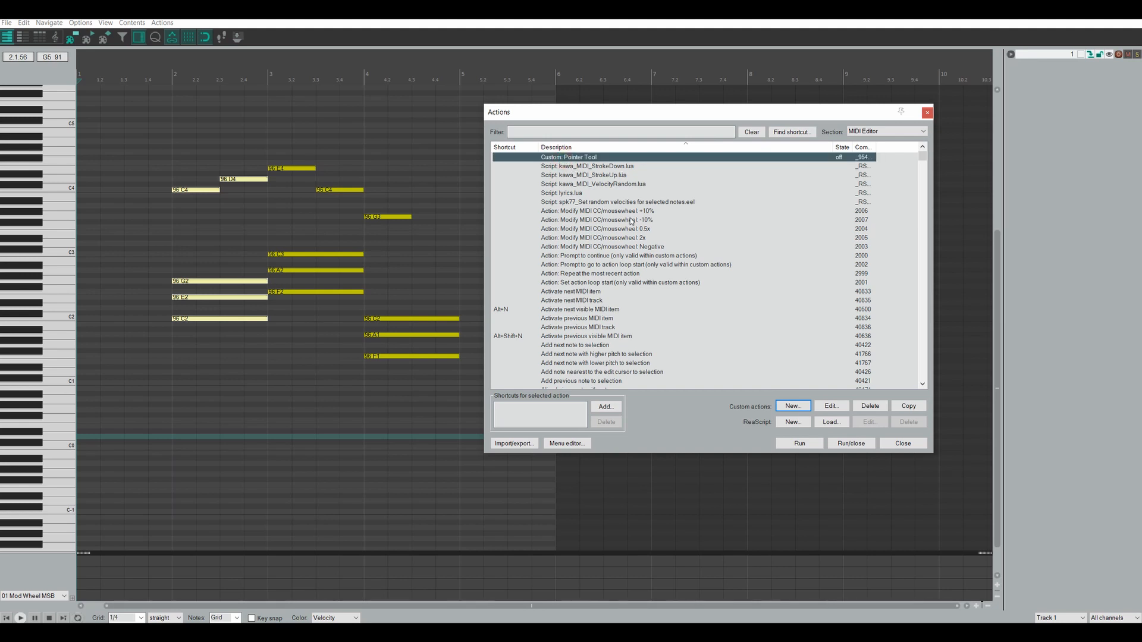
left_click(909, 406)
left_click(598, 166)
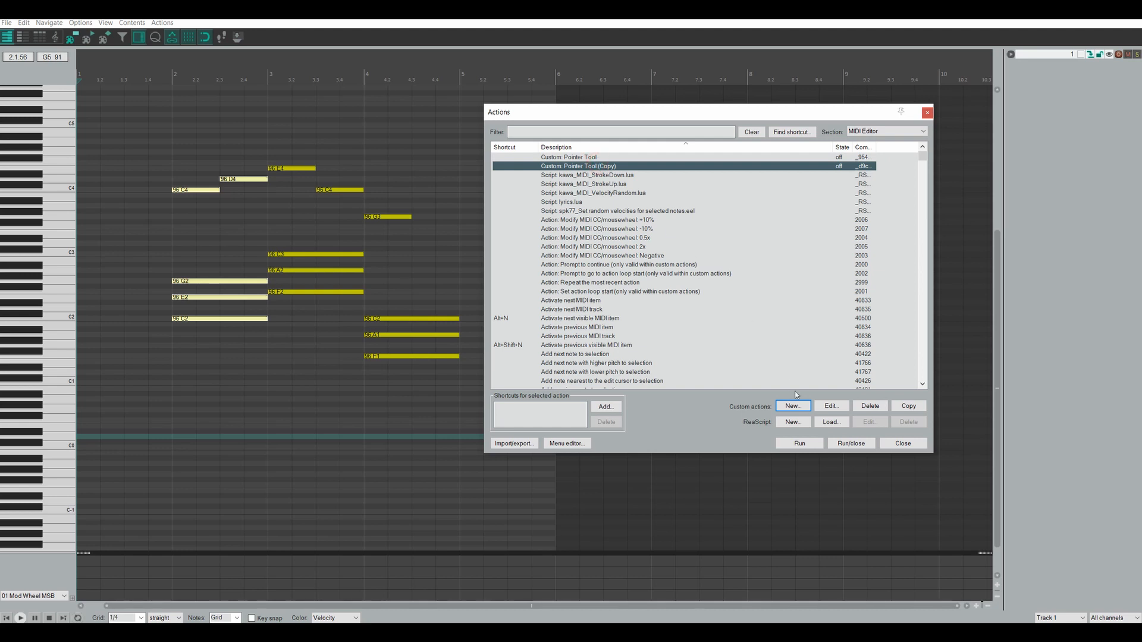
left_click(830, 406)
left_click_drag(649, 105, 580, 105)
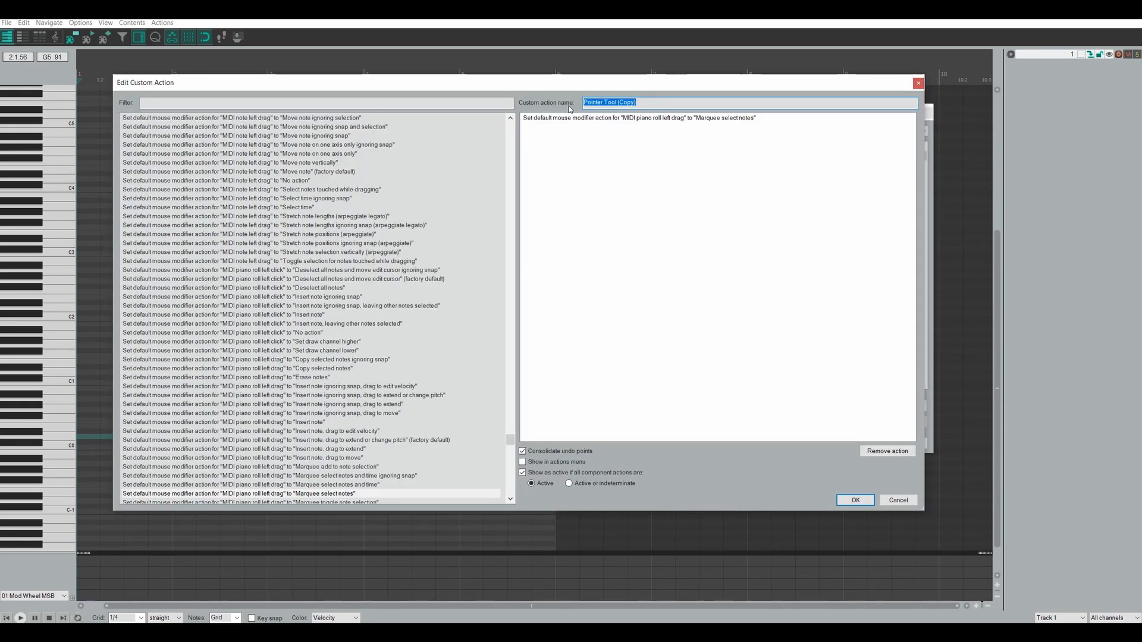
type("Pen Tool")
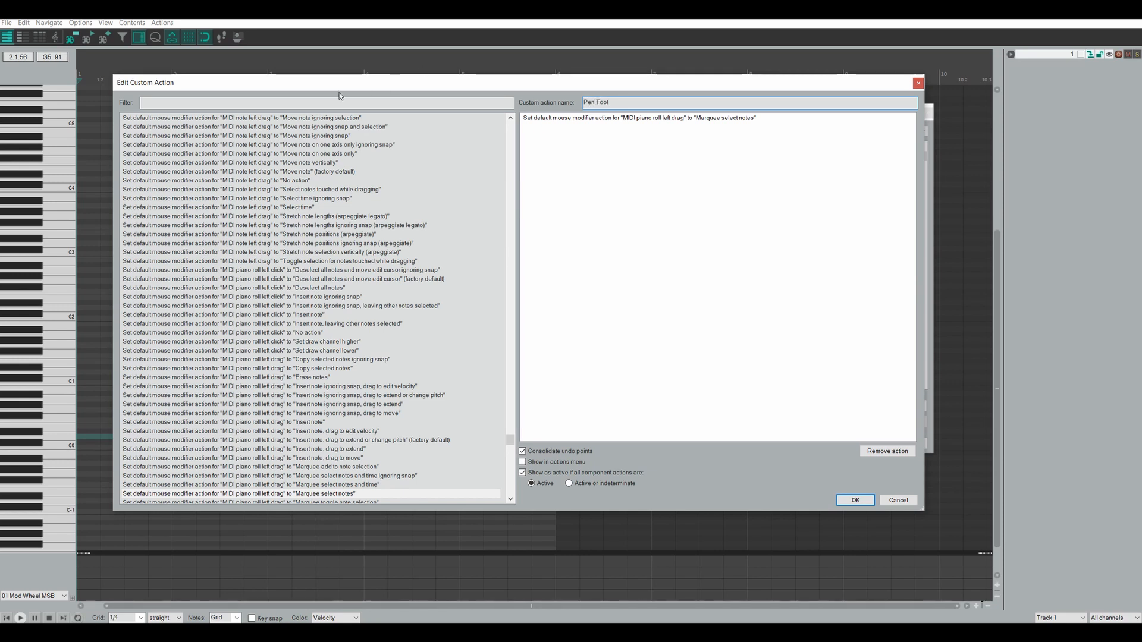
- Replace Pen Tool's marquee action with piano roll left drag "Insert note, drag to extend or change pitch" (factory default) and save it
left_click(163, 106)
type("pian")
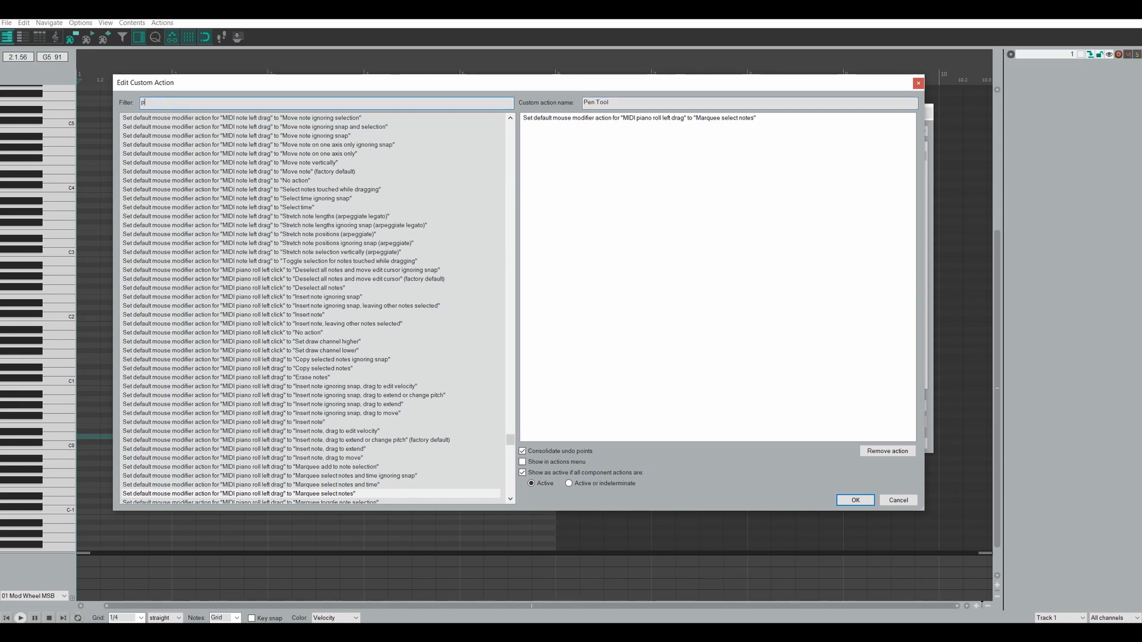
type("o rool left drag")
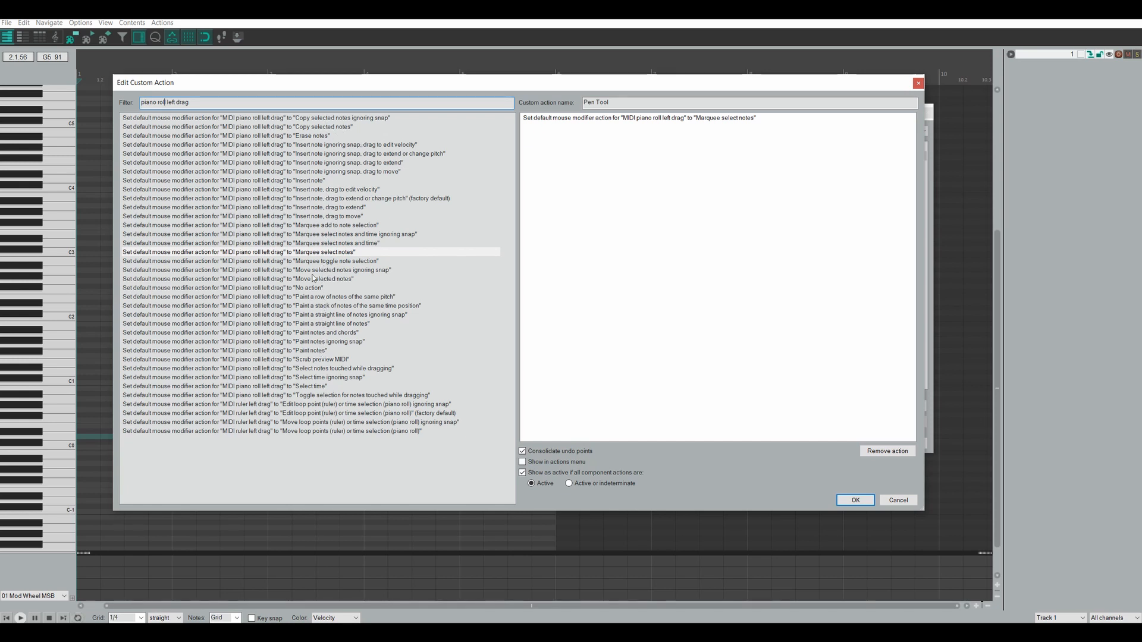
left_click_drag(327, 200, 623, 160)
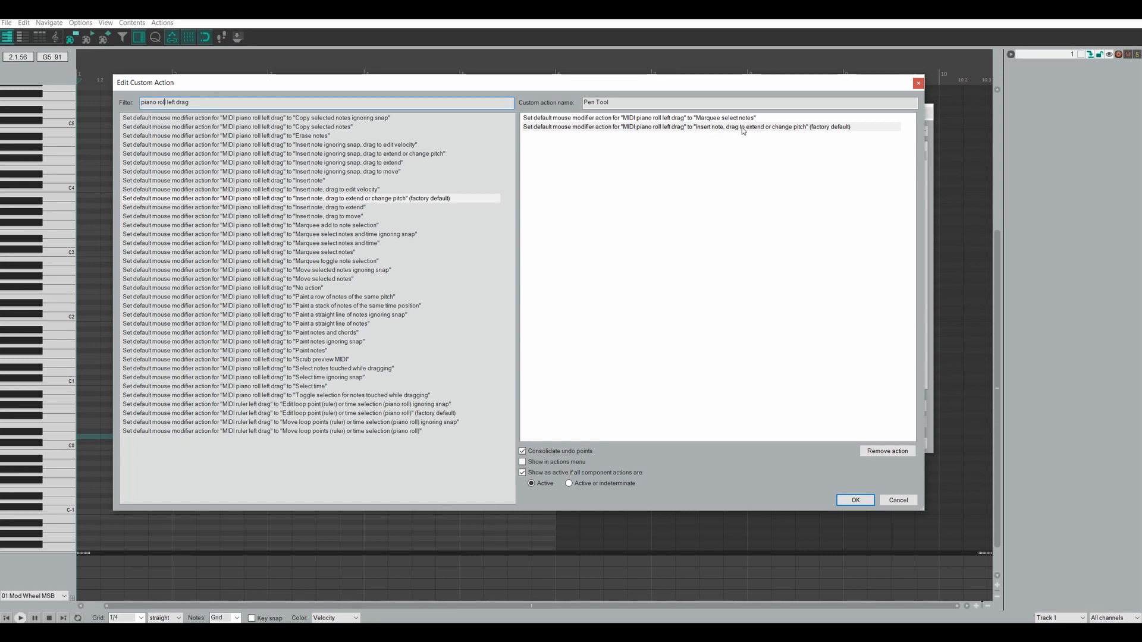
left_click(821, 126)
left_click(826, 117)
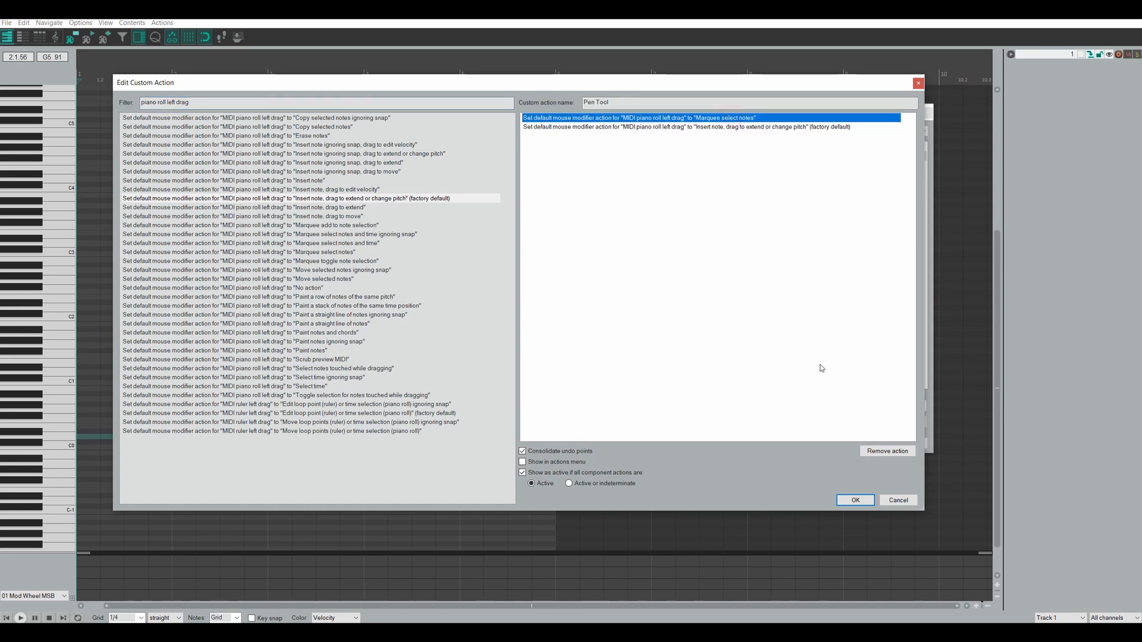
left_click(887, 451)
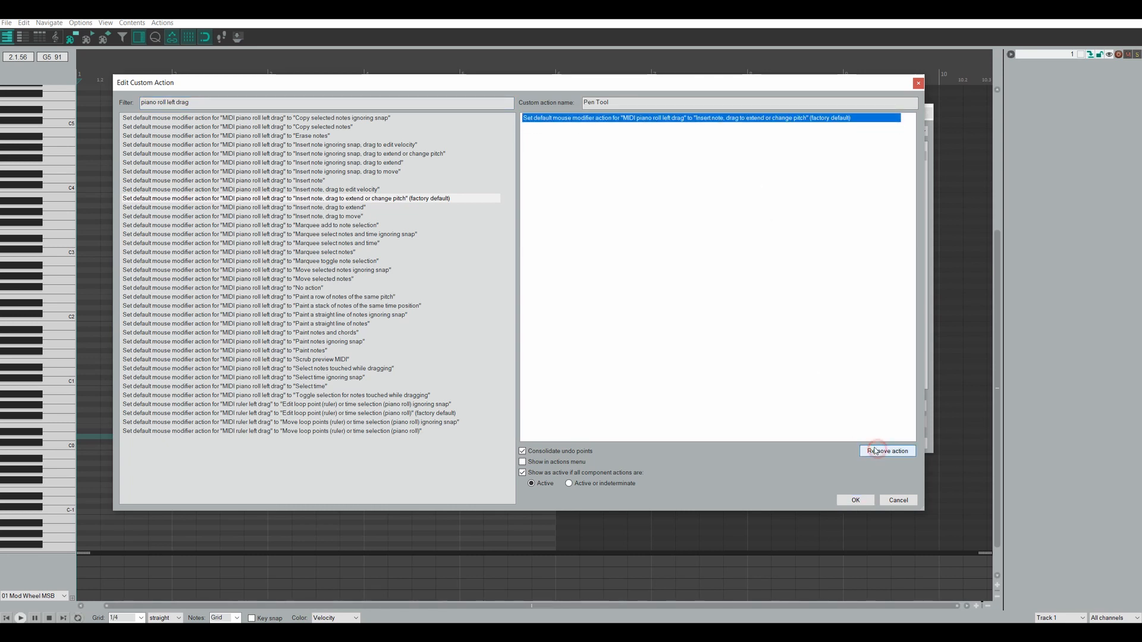
left_click(855, 500)
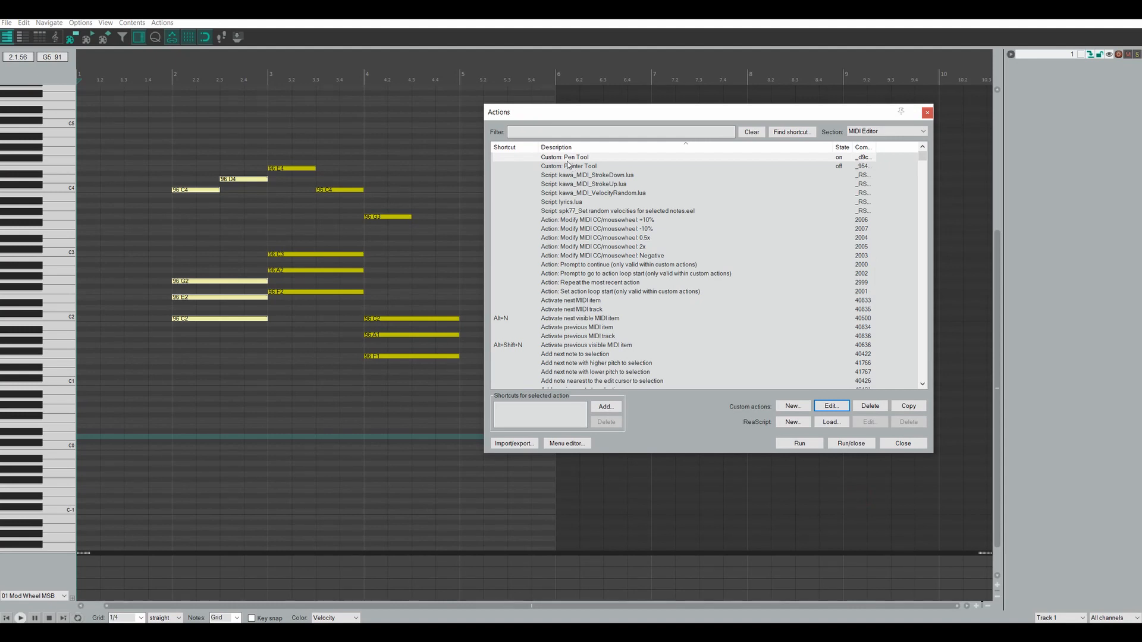
- Duplicate the Pen Tool custom action and rename the copy Brush Tool
left_click(564, 158)
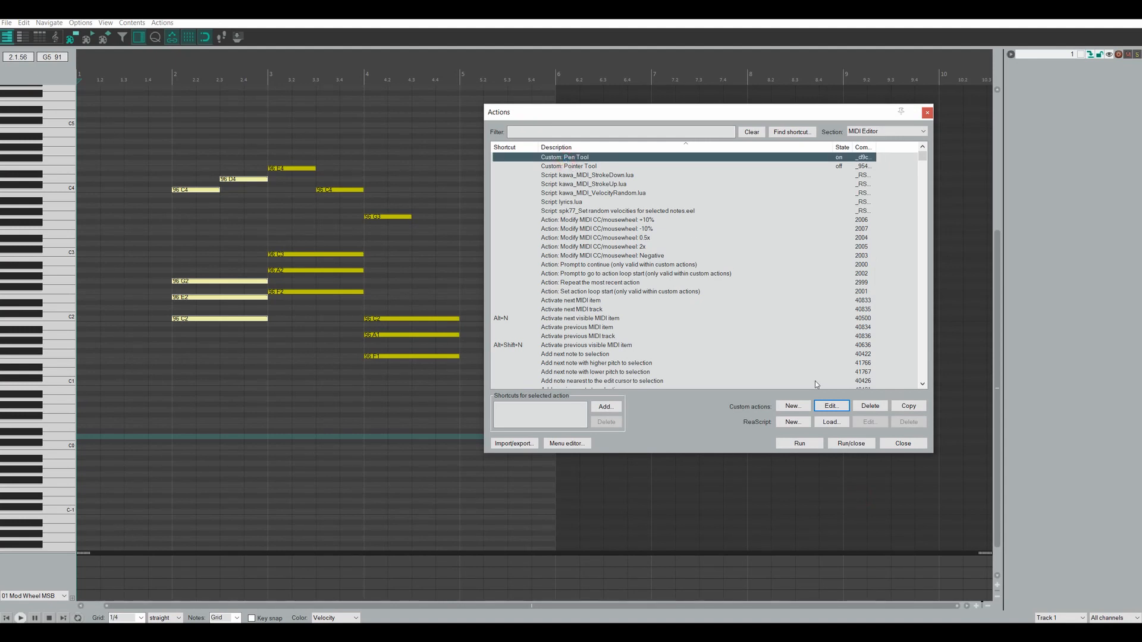
left_click(919, 411)
left_click(597, 166)
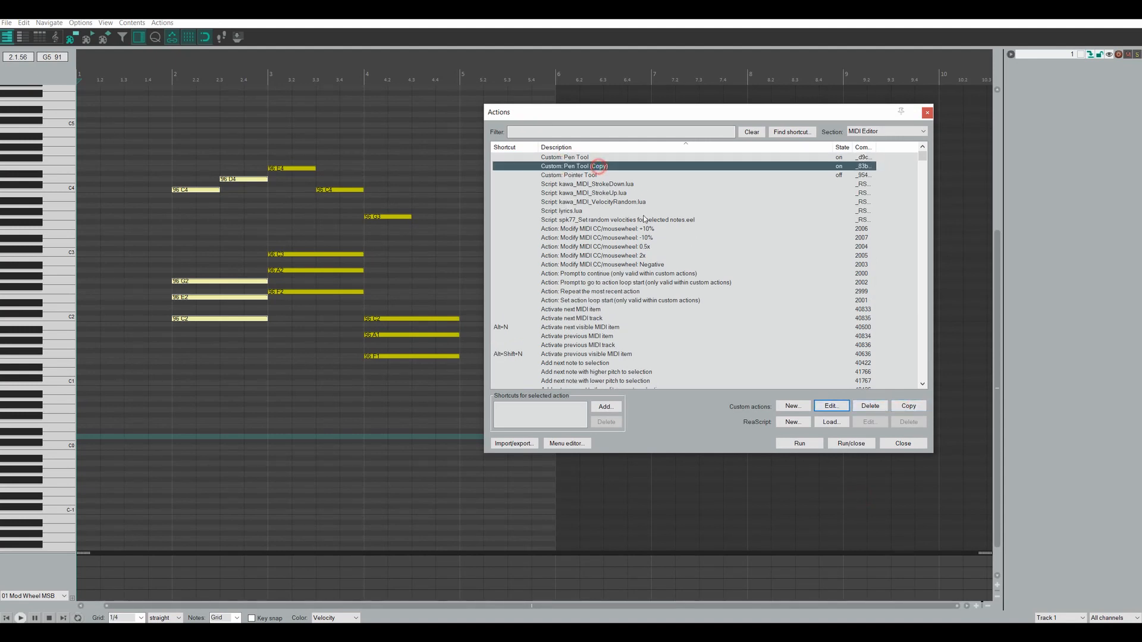
left_click(831, 406)
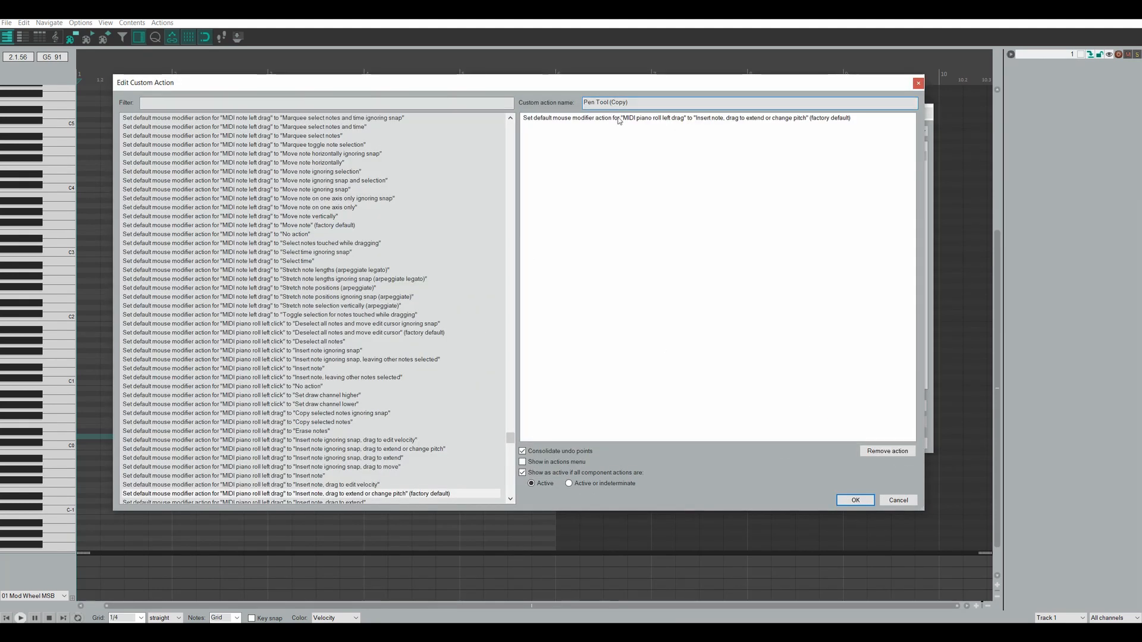
left_click_drag(639, 103, 518, 102)
type("Brush Tool")
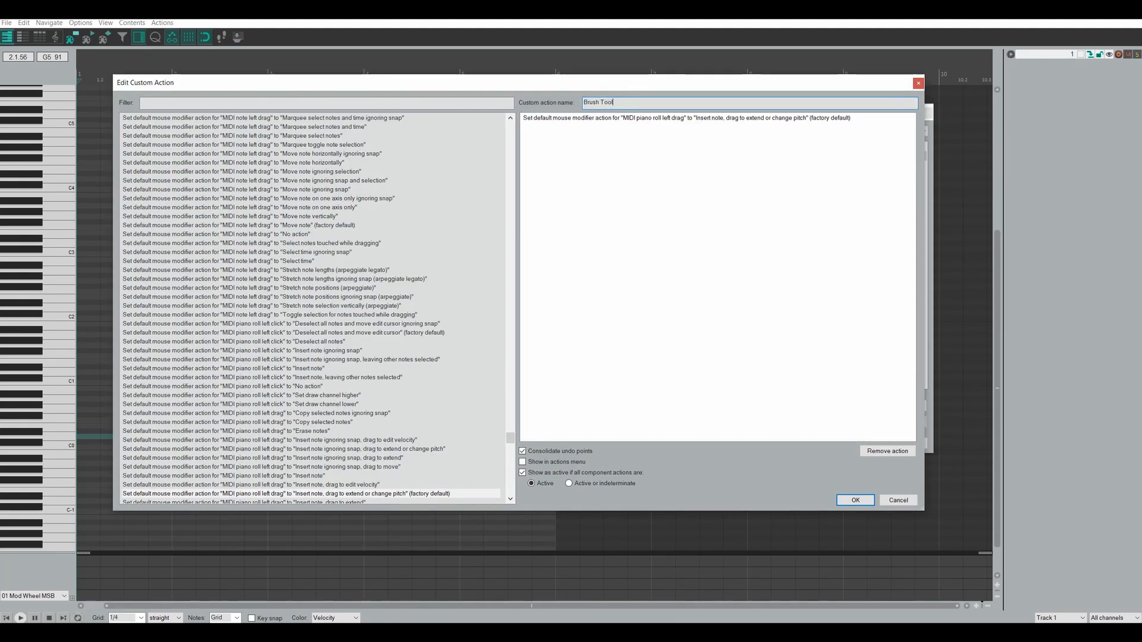
- Replace Brush Tool's insert note action with the piano roll left drag "Paint notes and chords" action and save it
left_click(174, 105)
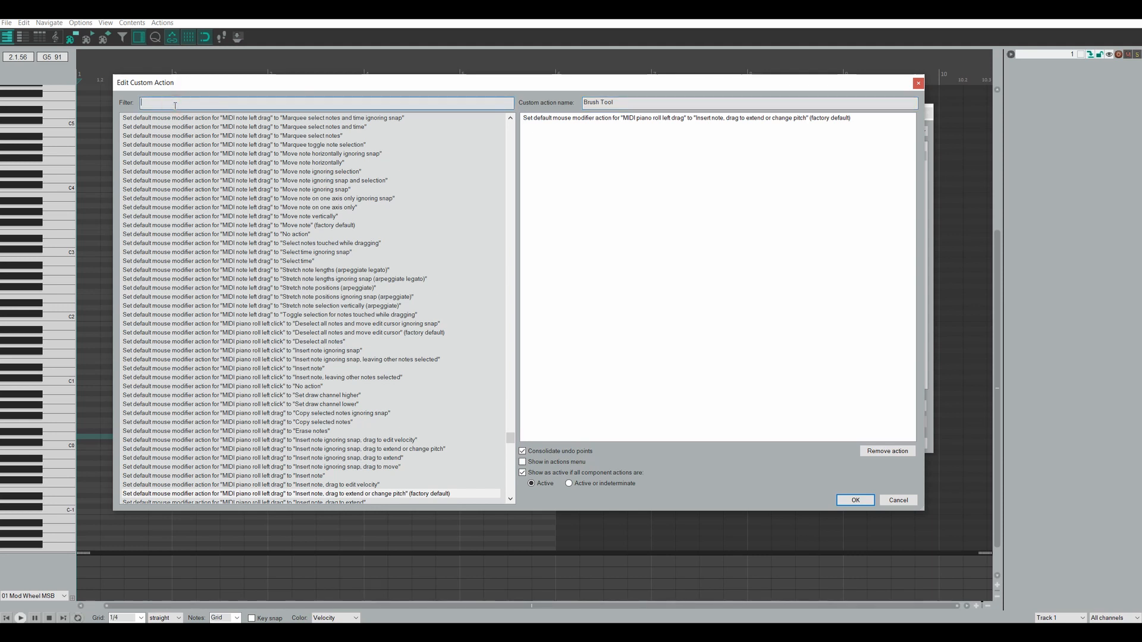
type("left drag")
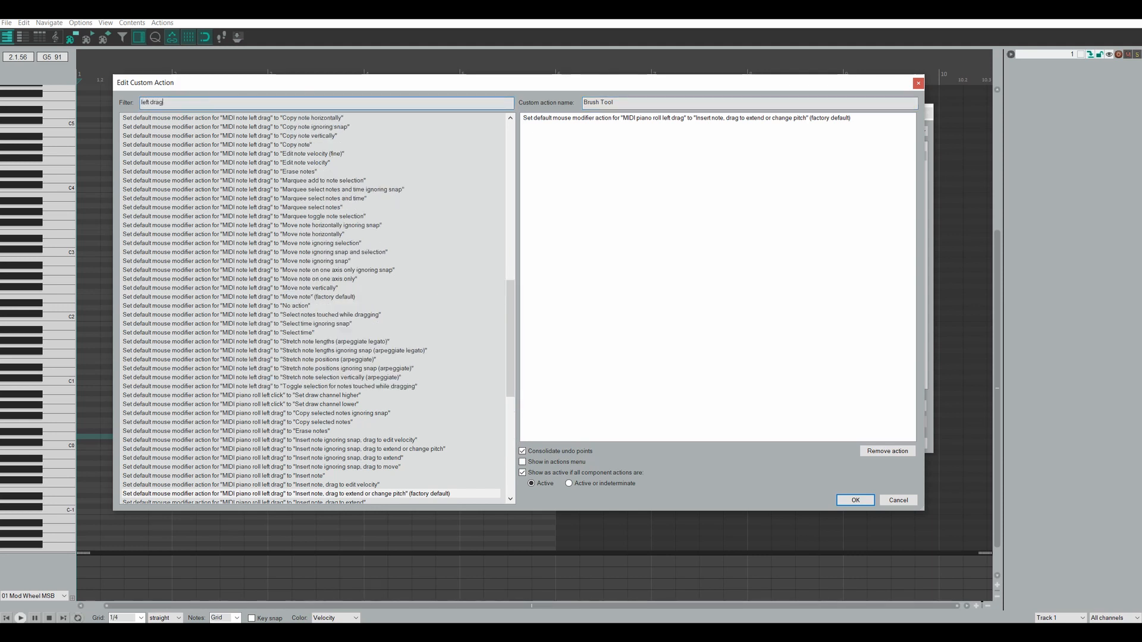
type(" piano")
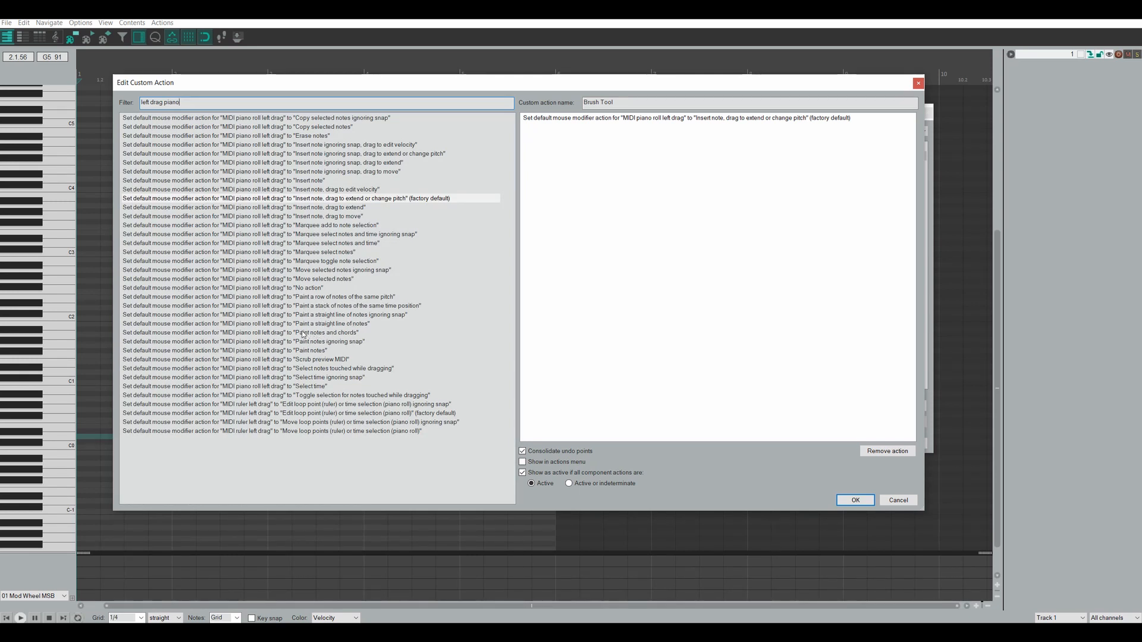
left_click_drag(326, 336, 601, 217)
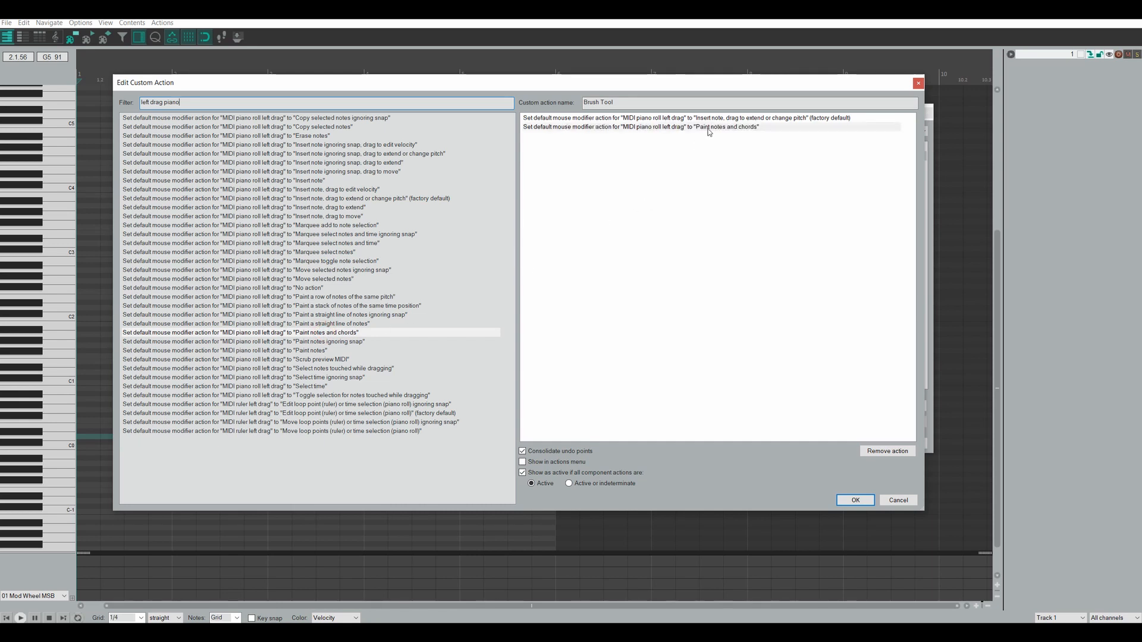
left_click(709, 122)
left_click(855, 500)
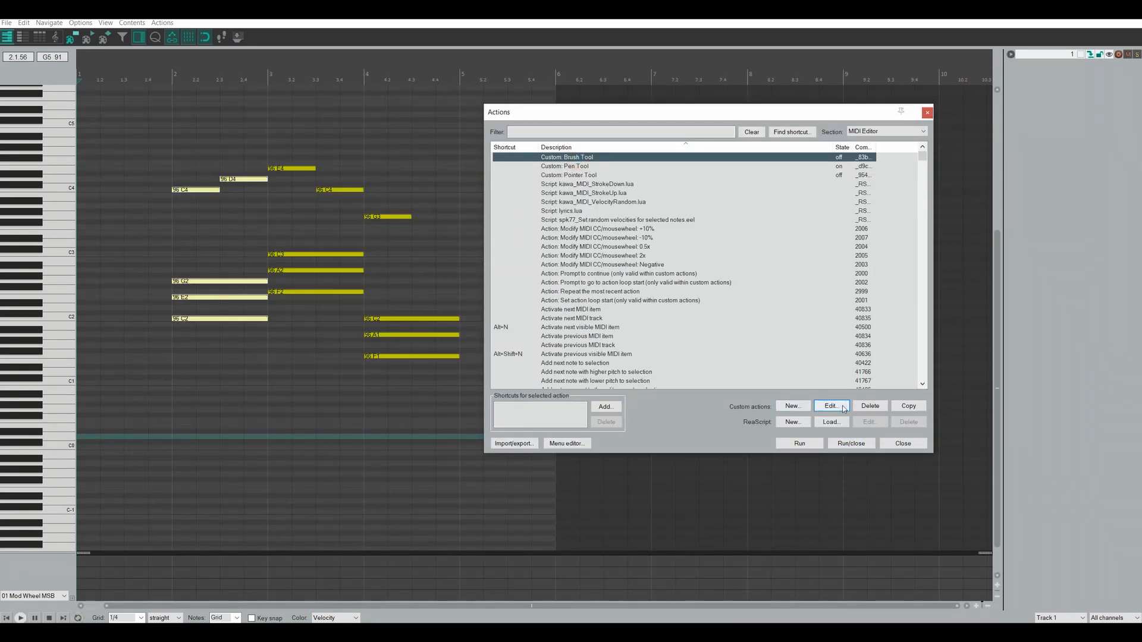
- Duplicate the Brush Tool custom action and rename the copy Stick Tool
left_click(909, 406)
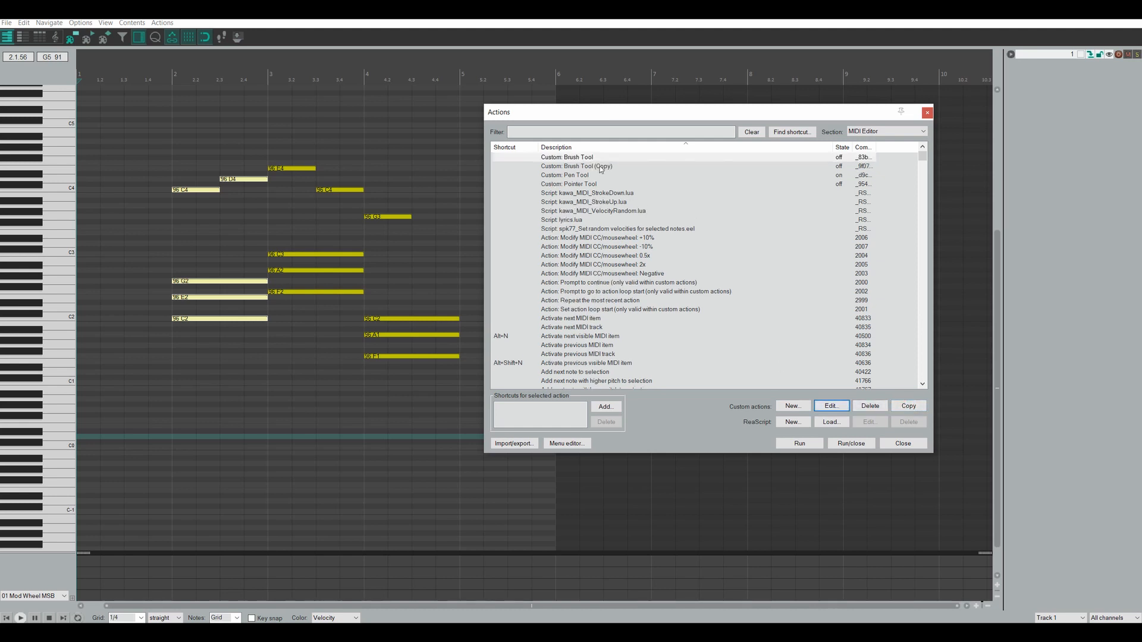
left_click(600, 167)
left_click(829, 405)
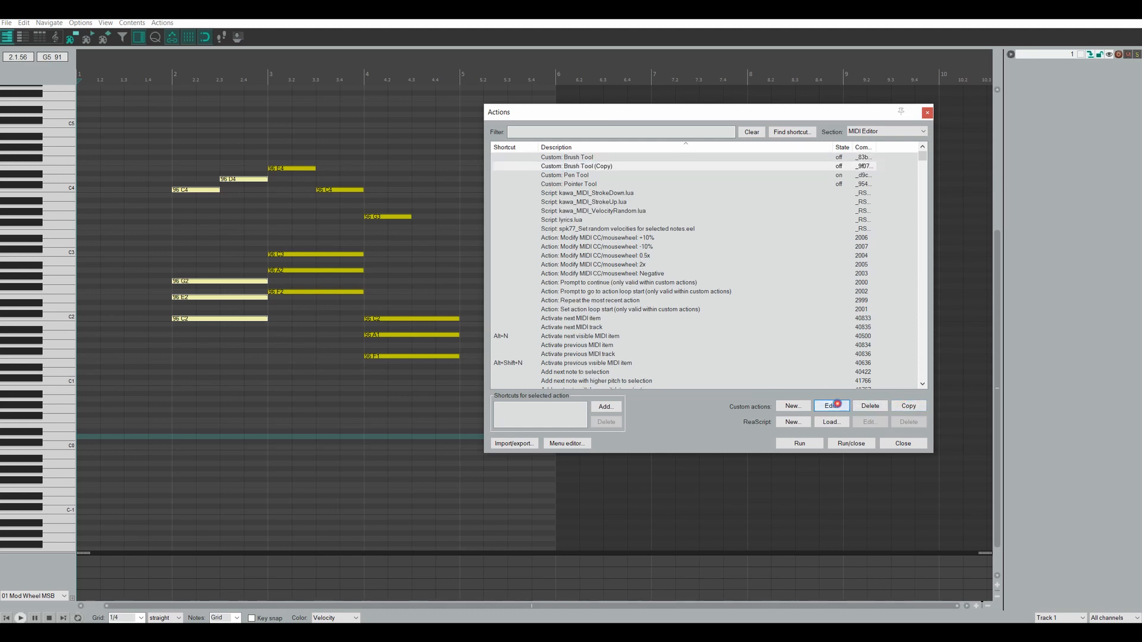
left_click_drag(635, 103, 567, 110)
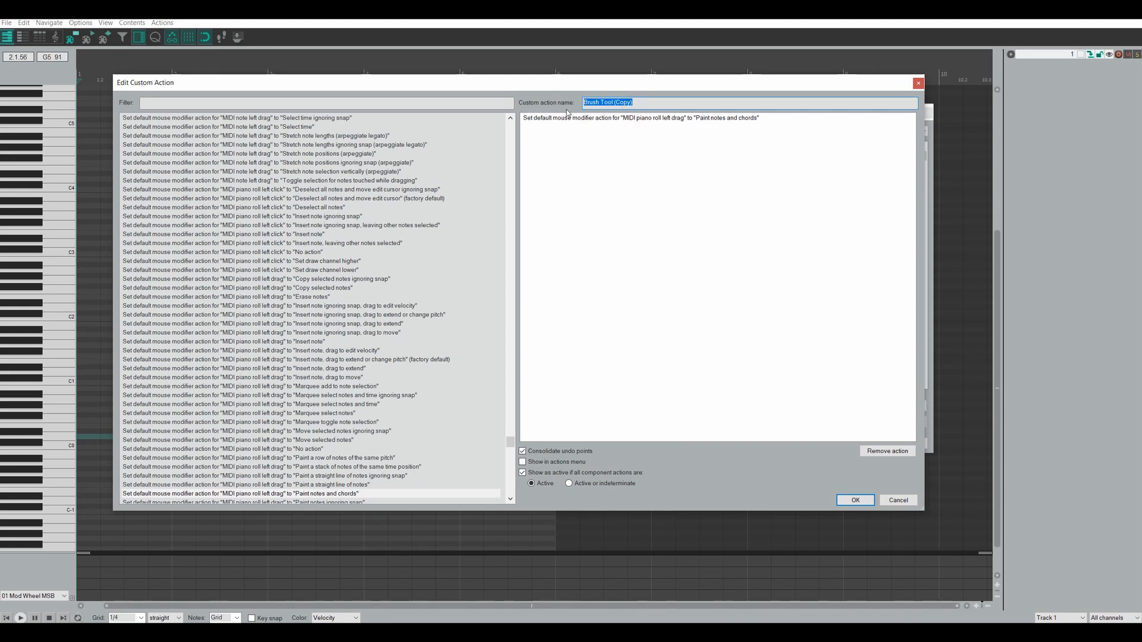
type("Stick Tool")
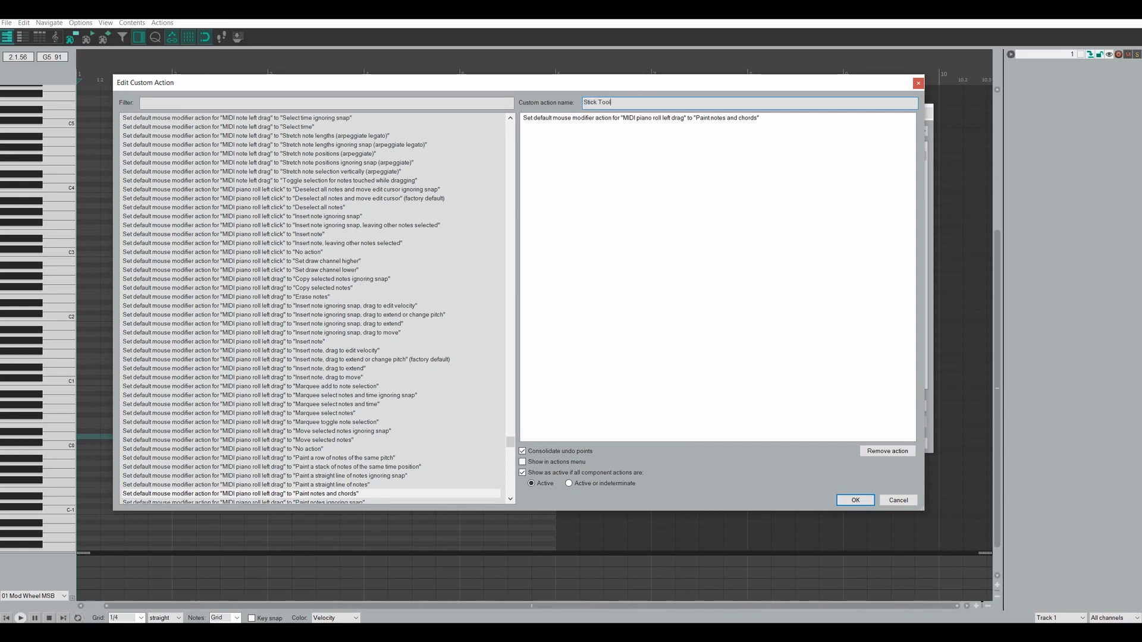
- Replace Stick Tool's paint action with the piano roll left drag "Insert note, drag to edit velocity" action and save it
left_click(236, 104)
type("piano roll left drag")
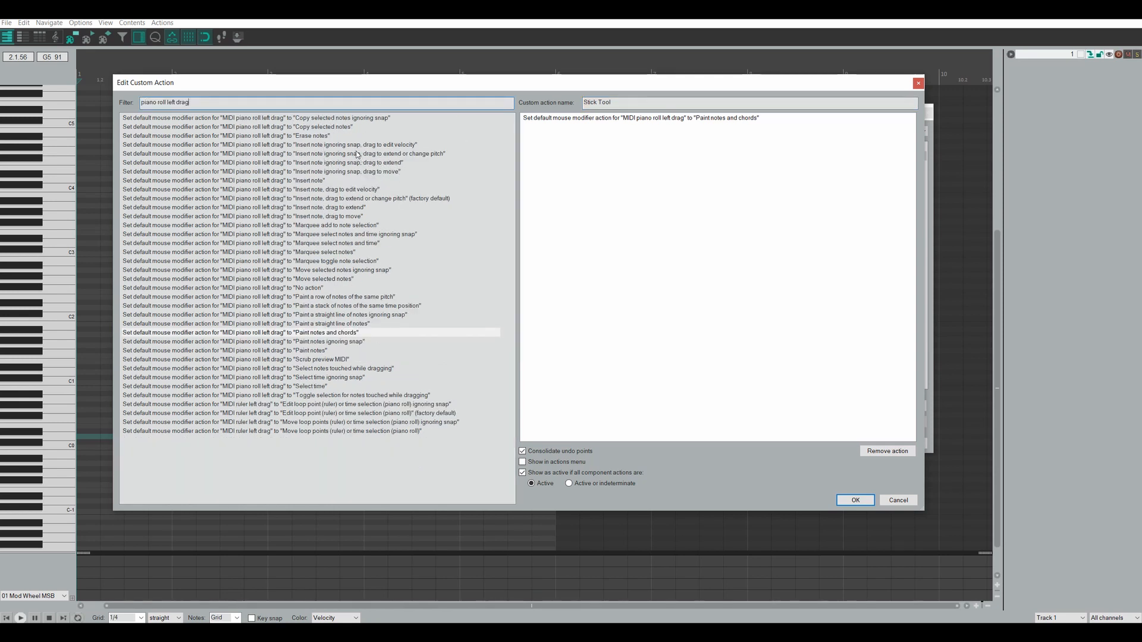
left_click_drag(314, 147, 538, 146)
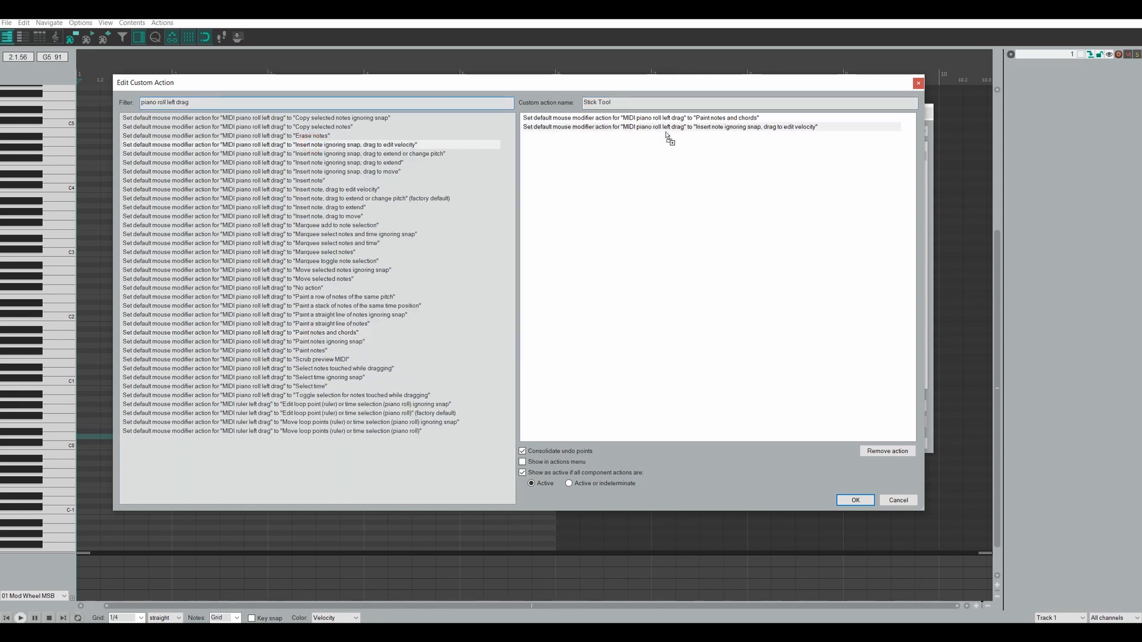
left_click(739, 118)
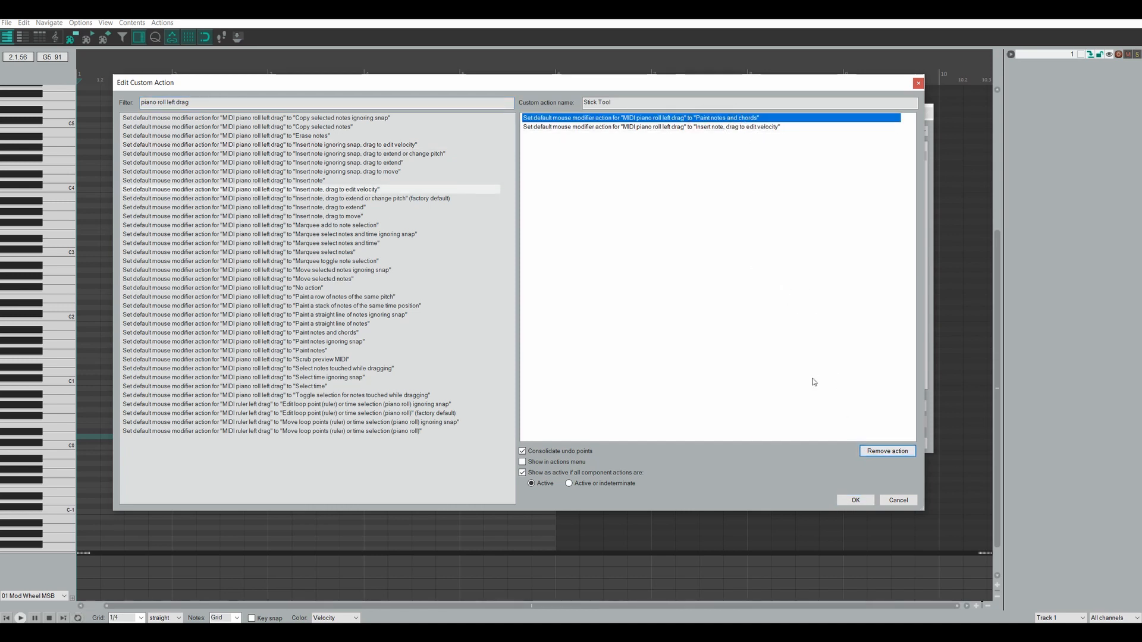
left_click(874, 451)
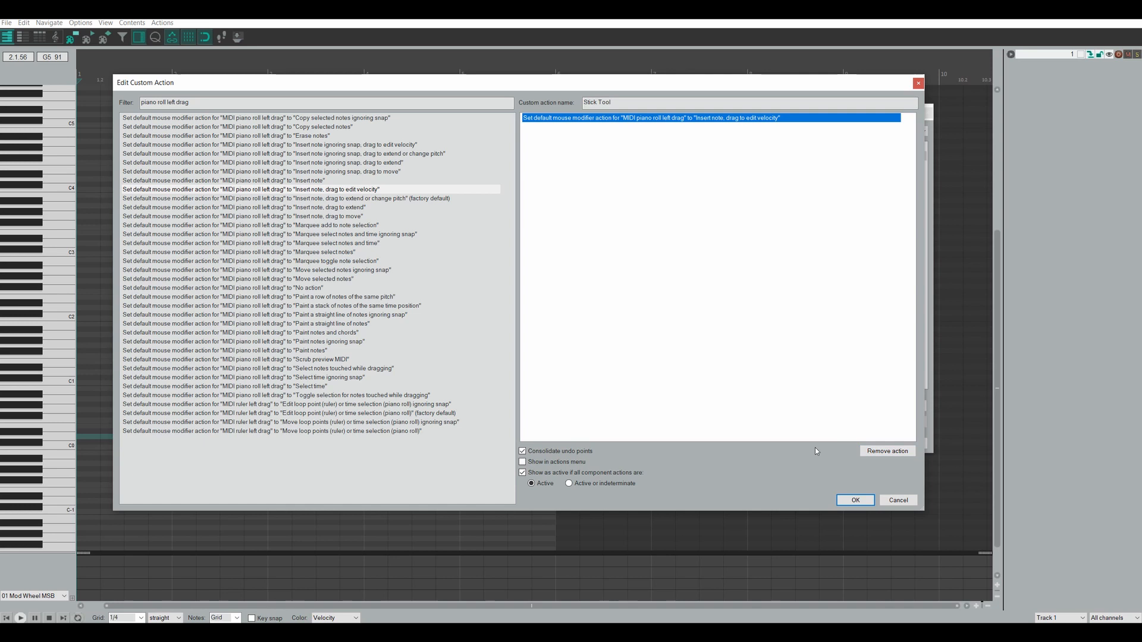
left_click(848, 500)
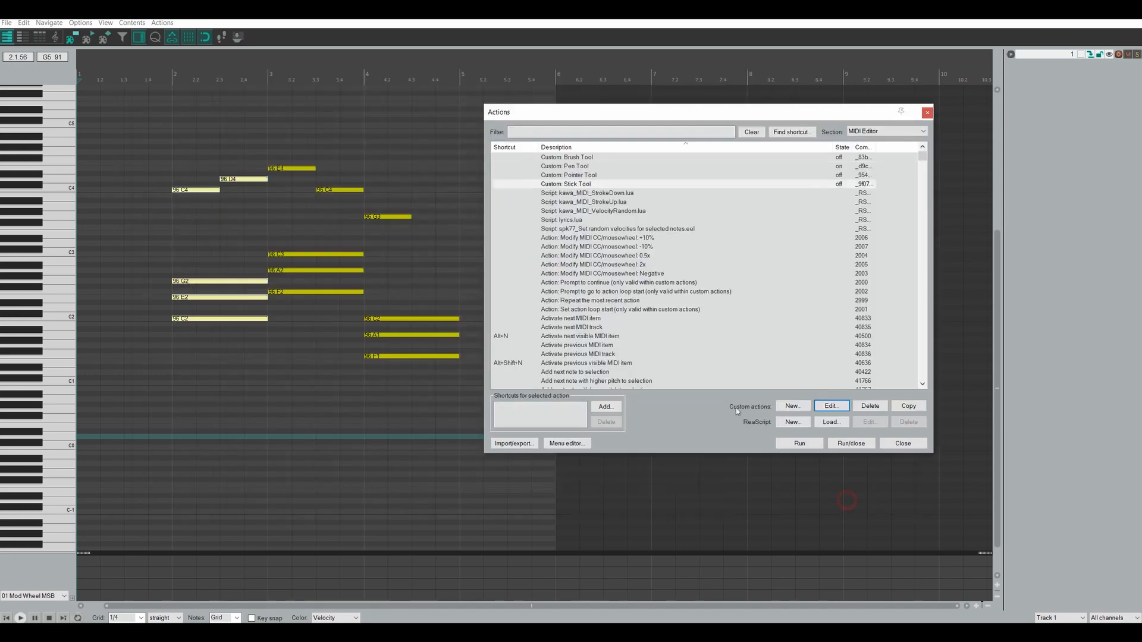
- Duplicate the Stick Tool custom action and rename the copy Eraser Tool
left_click(576, 184)
left_click(908, 405)
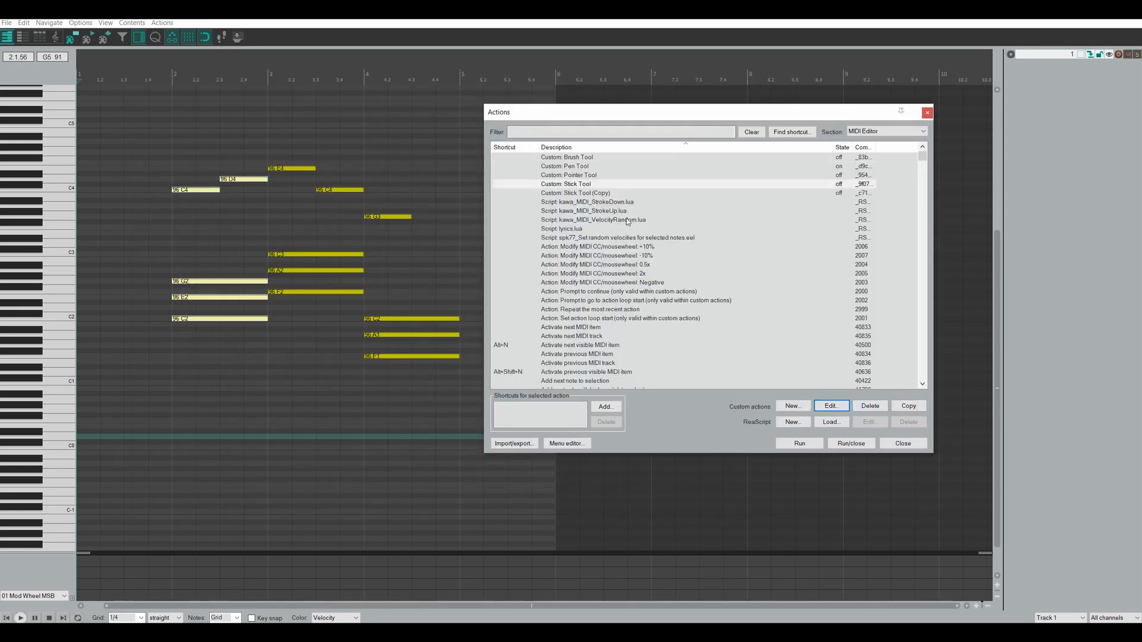
left_click(591, 192)
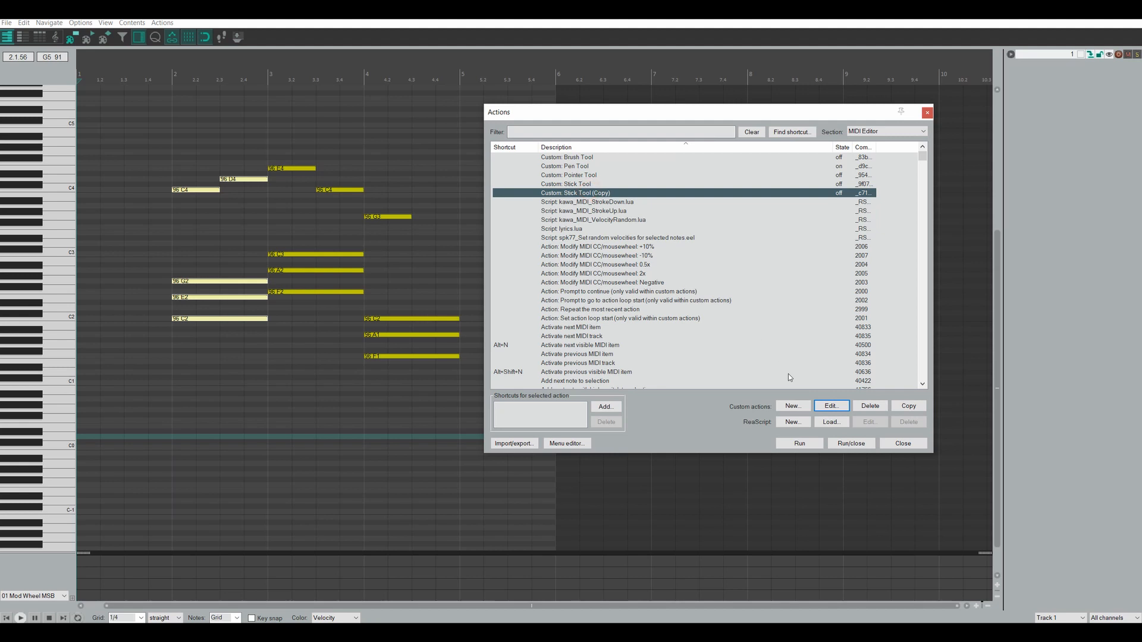
left_click(831, 410)
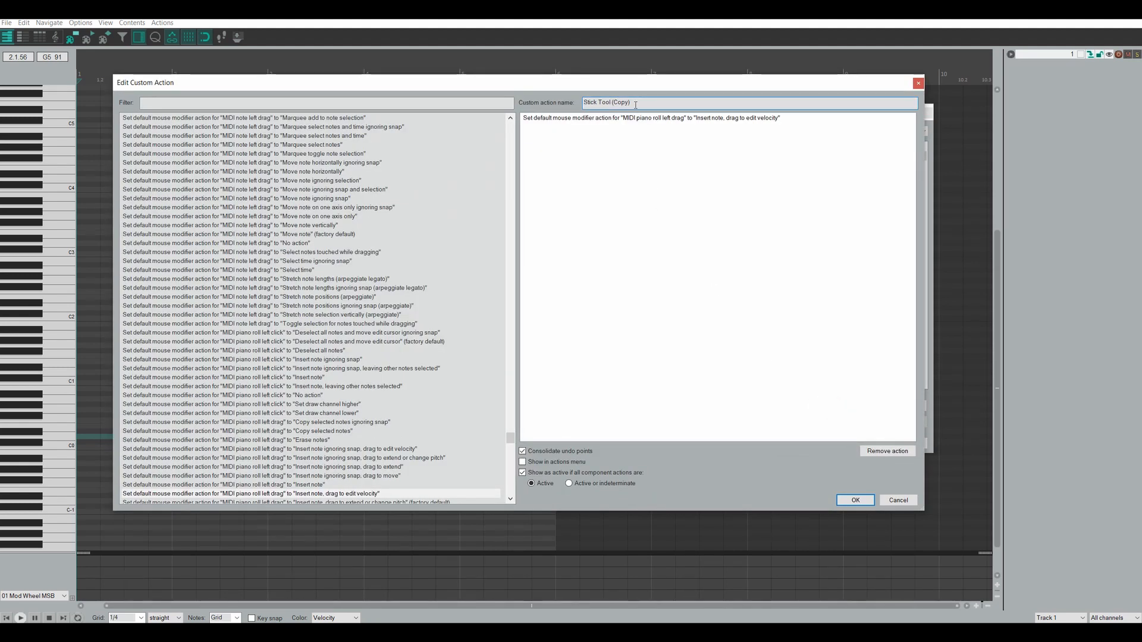
left_click_drag(636, 102, 550, 110)
type("Eraser Tool")
- Replace Eraser Tool's insert note action with the piano roll left drag "Erase notes" action and save it
left_click(290, 106)
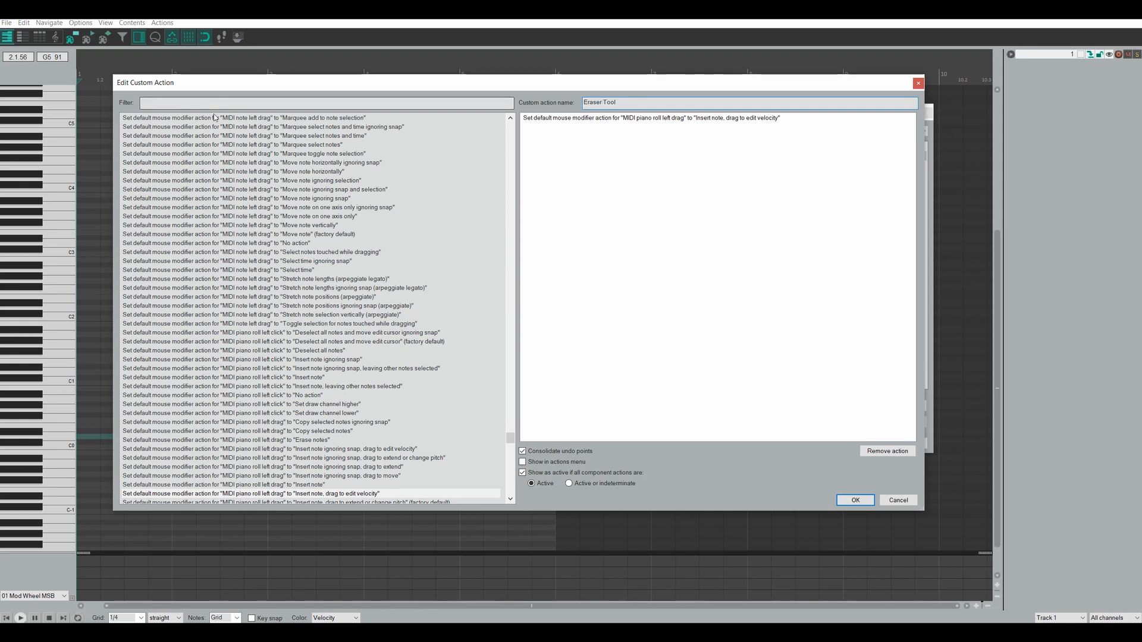
type("piano roll left era")
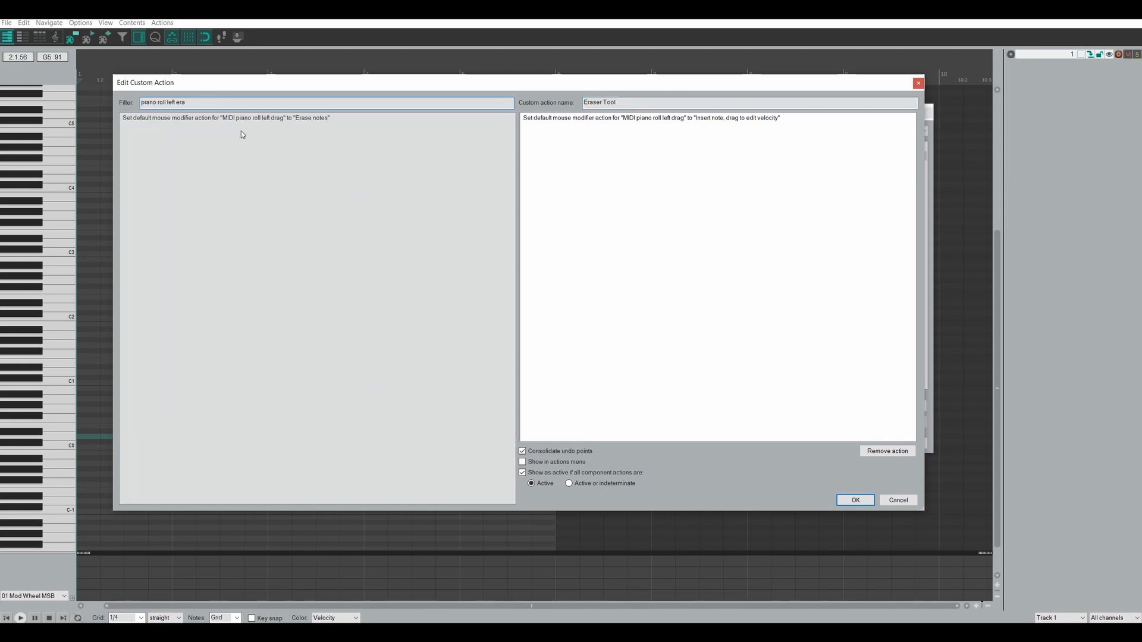
left_click_drag(278, 117, 639, 180)
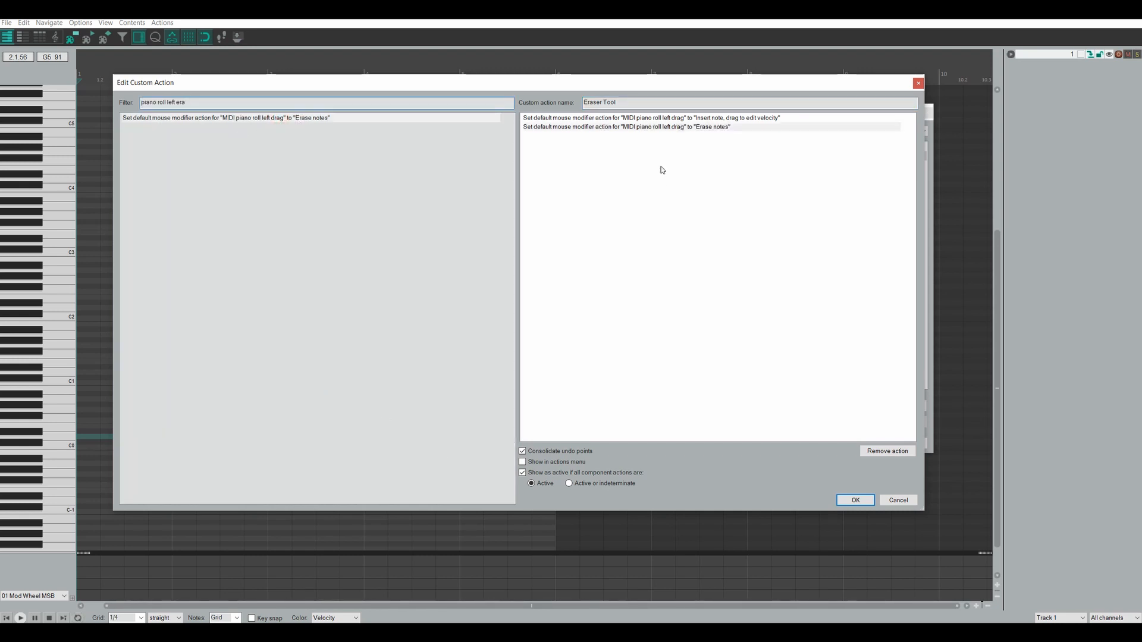
left_click(684, 118)
left_click(885, 452)
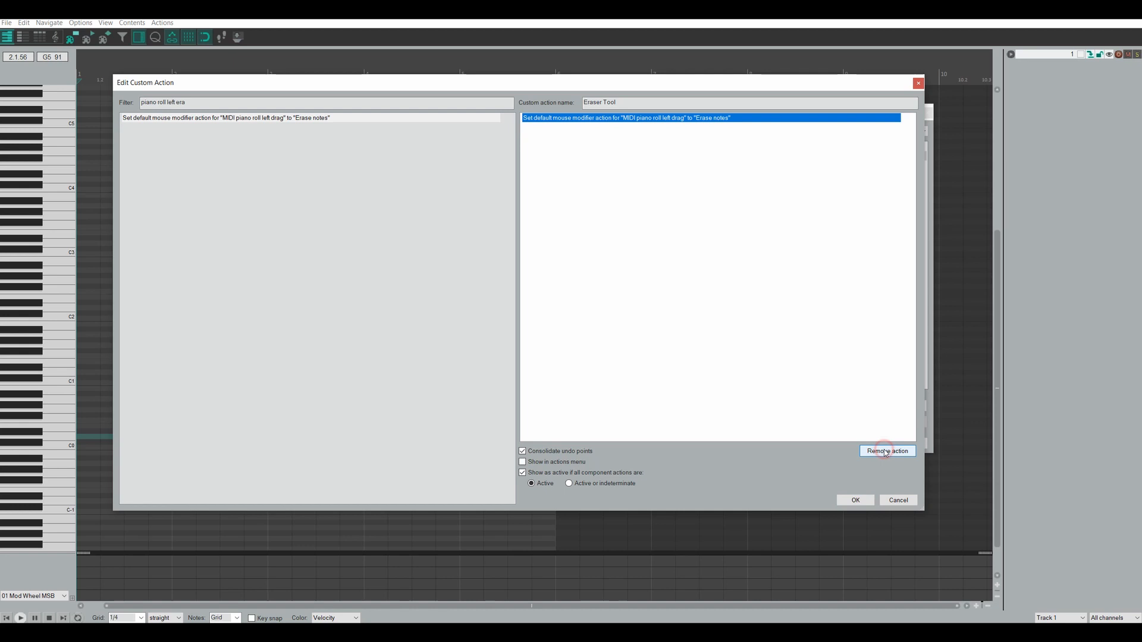
left_click(851, 500)
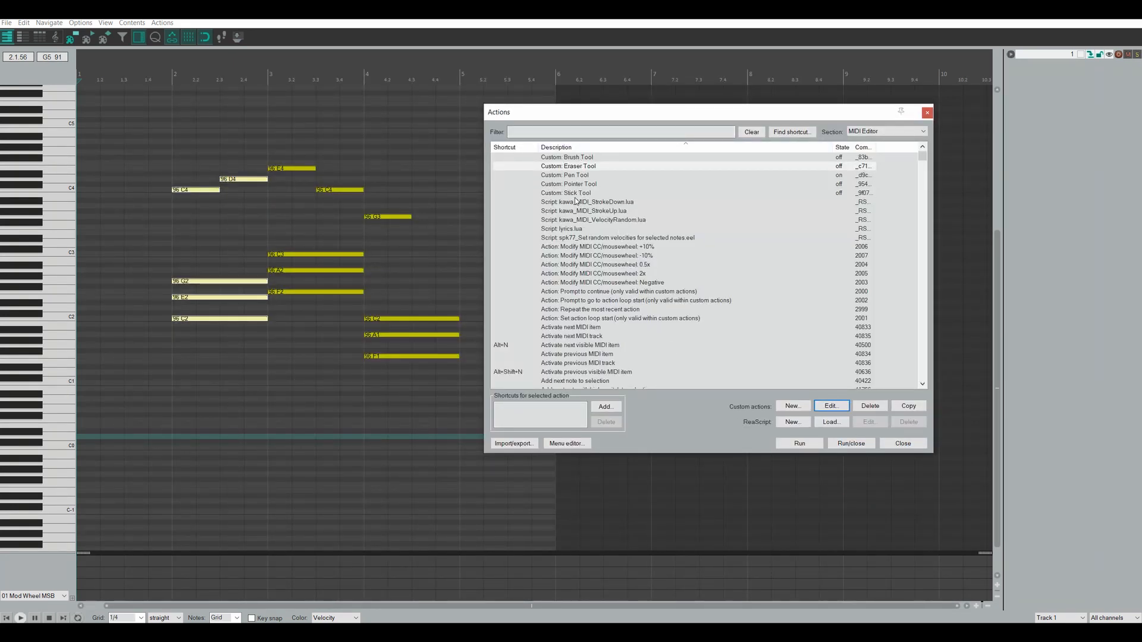
- Open the MIDI piano roll toolbar for customization and add a separator after Dock editor
right_click(272, 37)
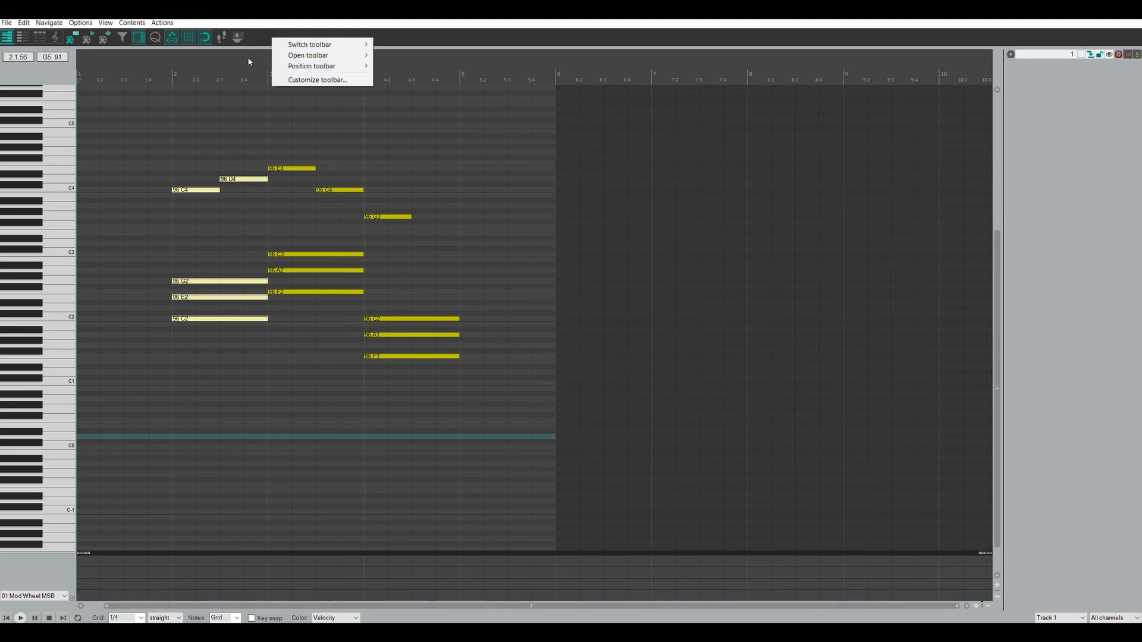
left_click(307, 80)
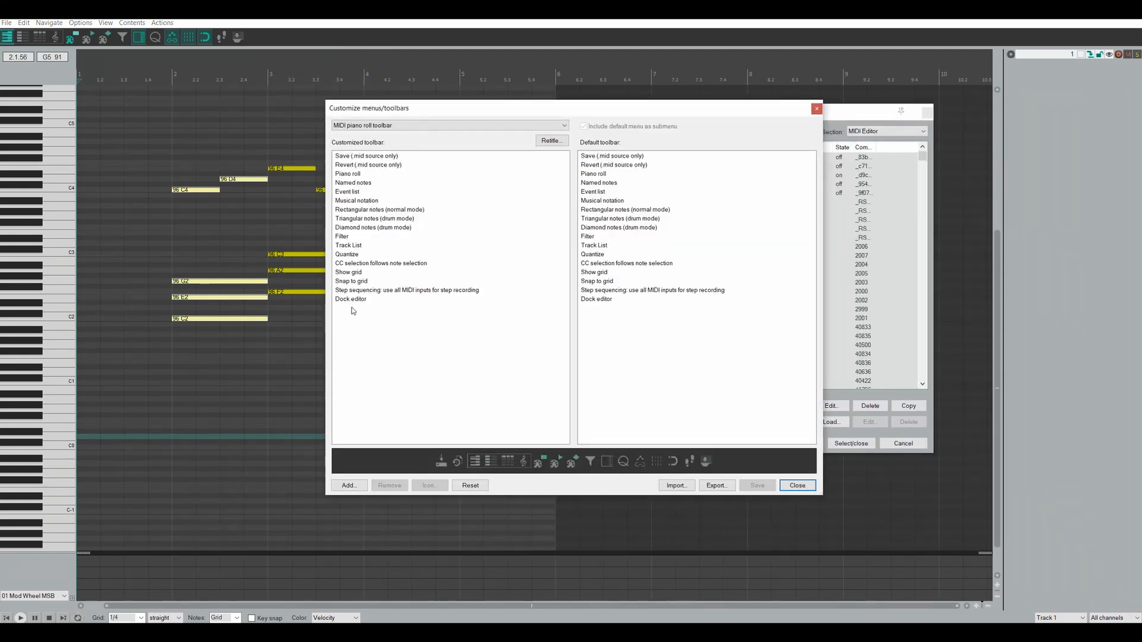
right_click(353, 311)
left_click(385, 322)
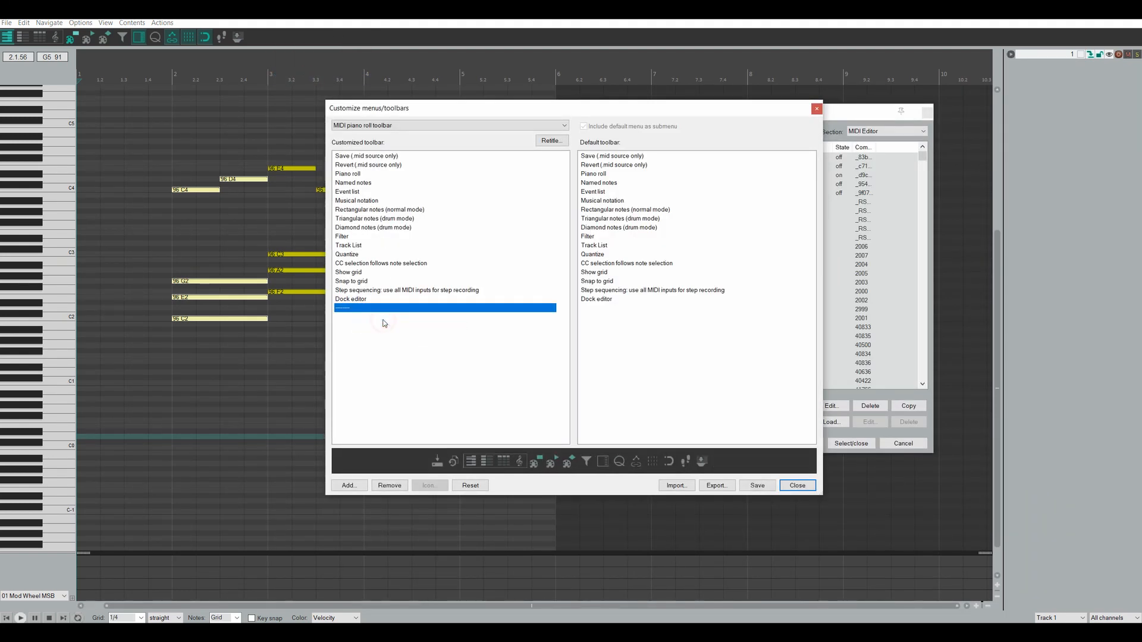
- Add the Eraser, Stick, Brush, Pen and Pointer Tool custom actions to the toolbar and move the separator above them
left_click(350, 484)
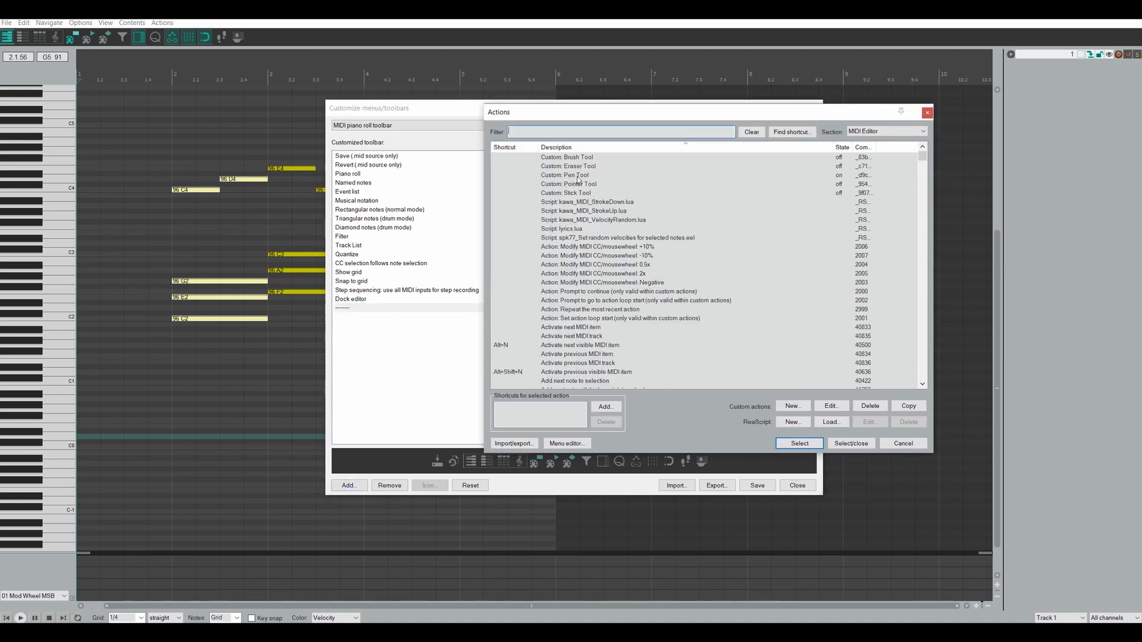
double_click(576, 167)
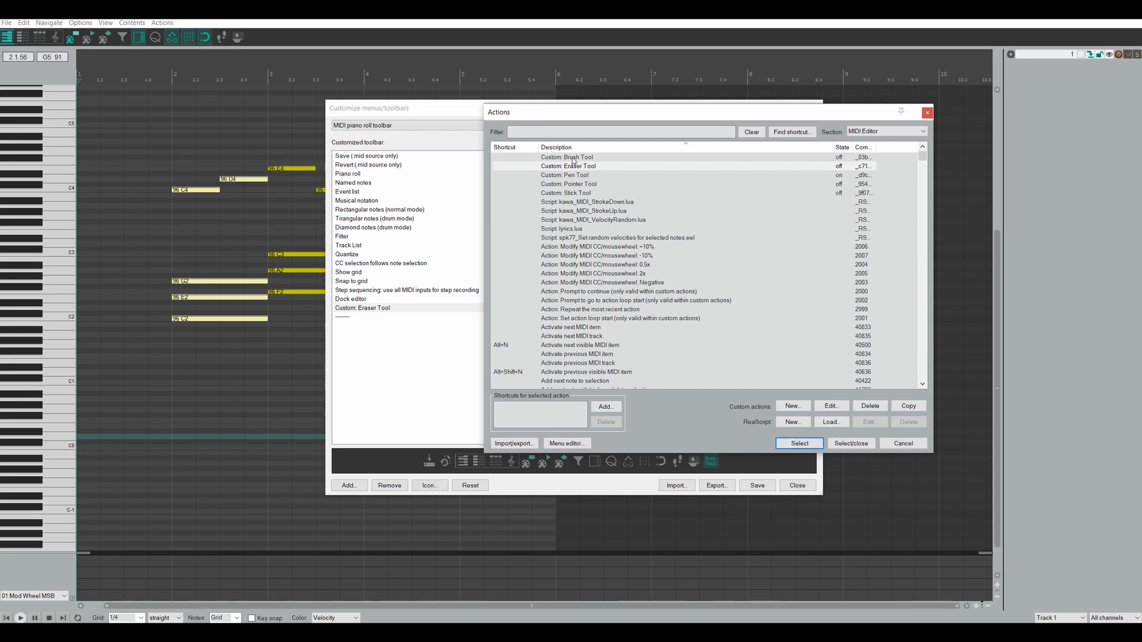
double_click(571, 193)
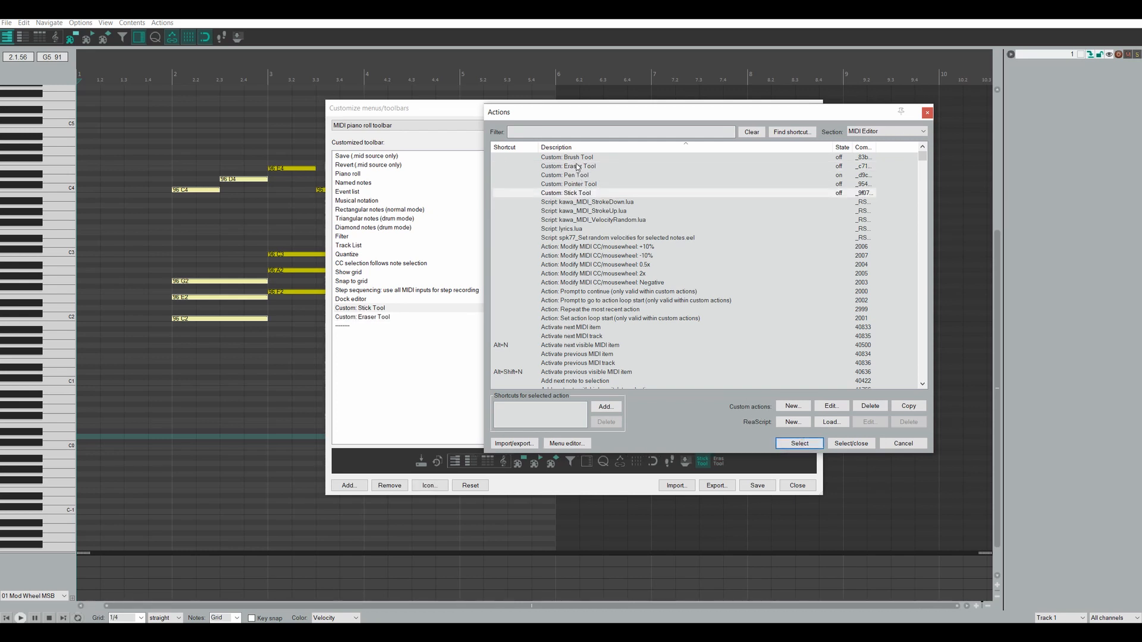
left_click(573, 158)
left_click(799, 443)
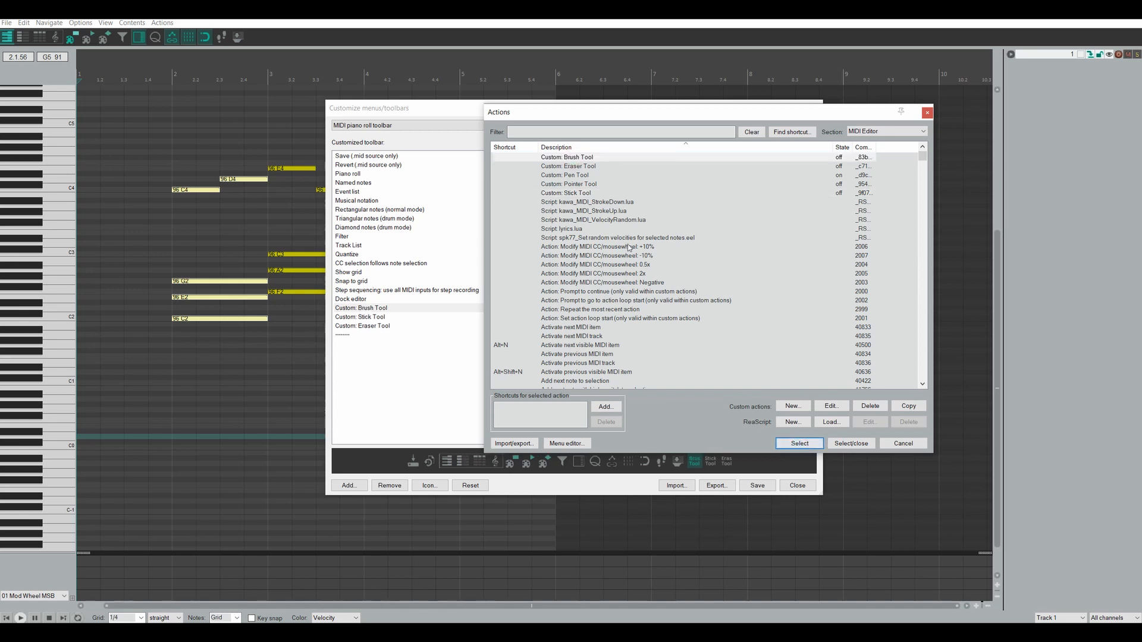
left_click(577, 176)
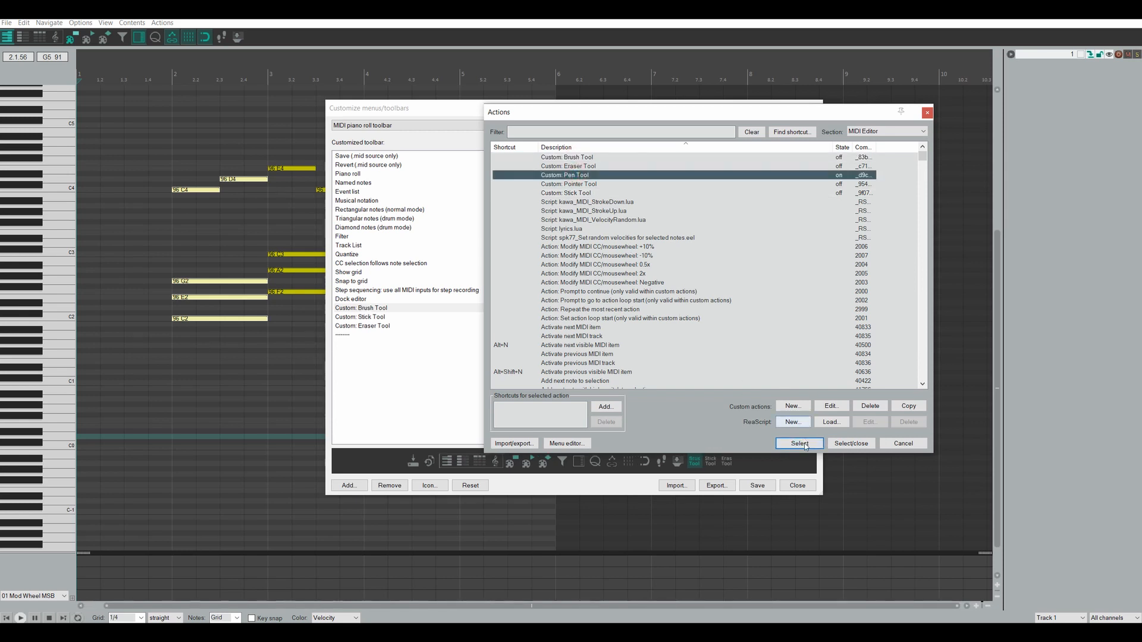
left_click(799, 443)
left_click(577, 184)
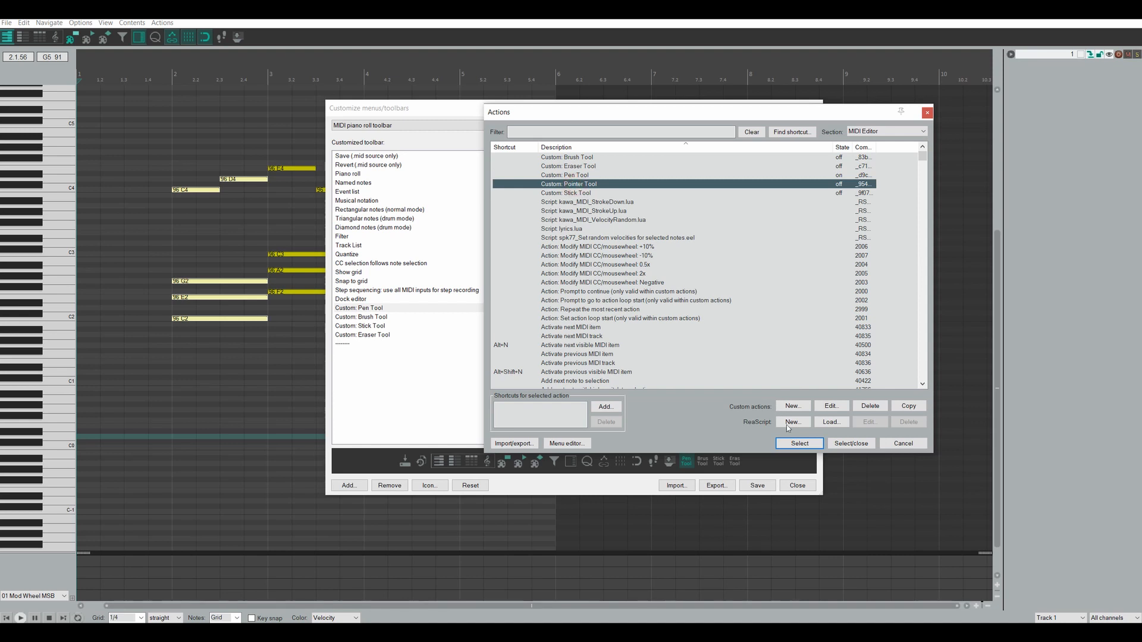
left_click(799, 443)
left_click(926, 112)
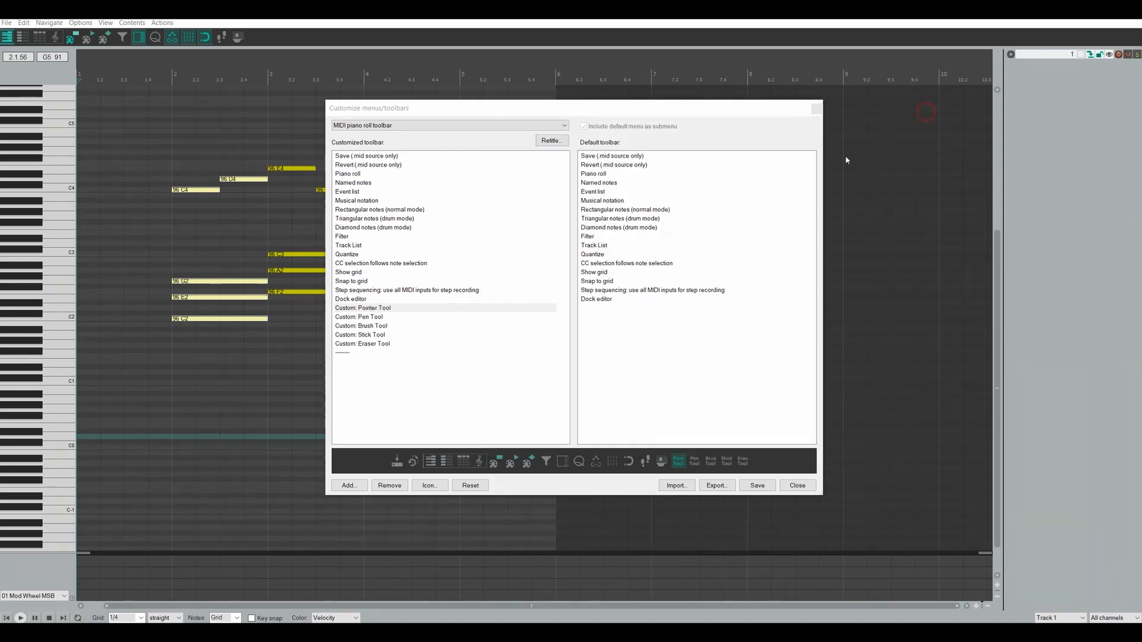
left_click_drag(350, 354, 349, 314)
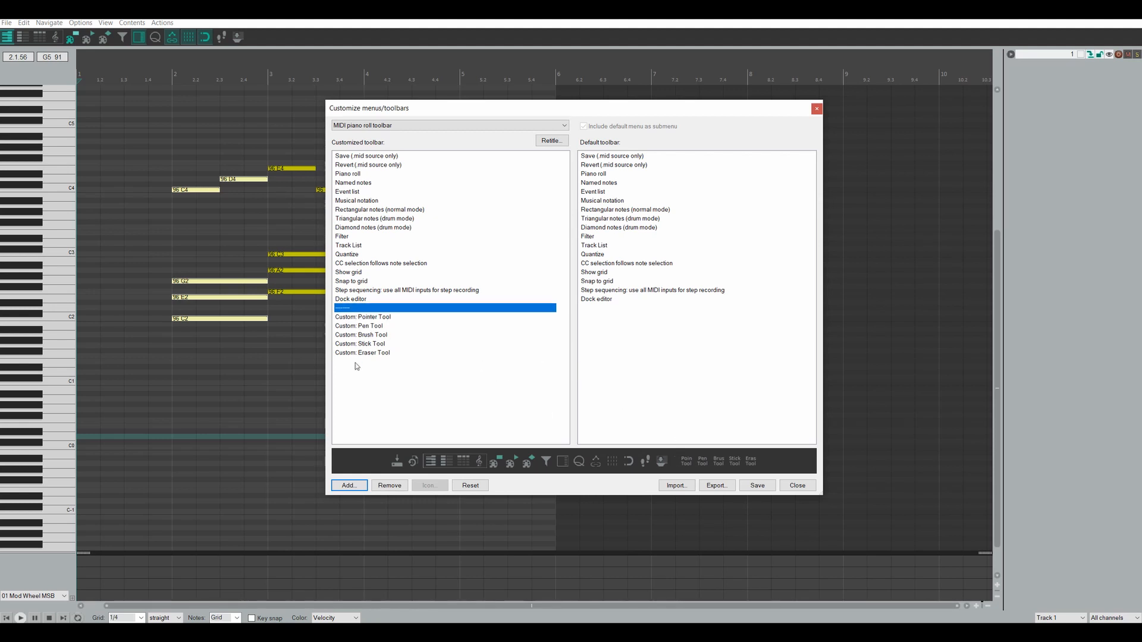
- Assign a pointer arrow icon to Pointer Tool and the pencil icon to Pen Tool
left_click(688, 461)
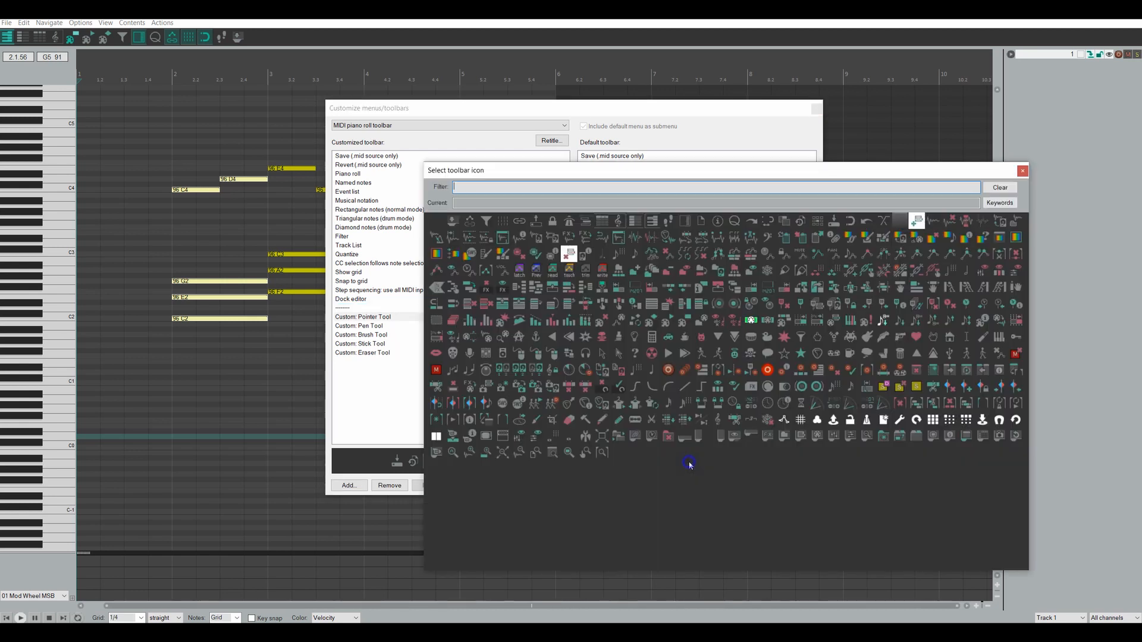
type("pointe")
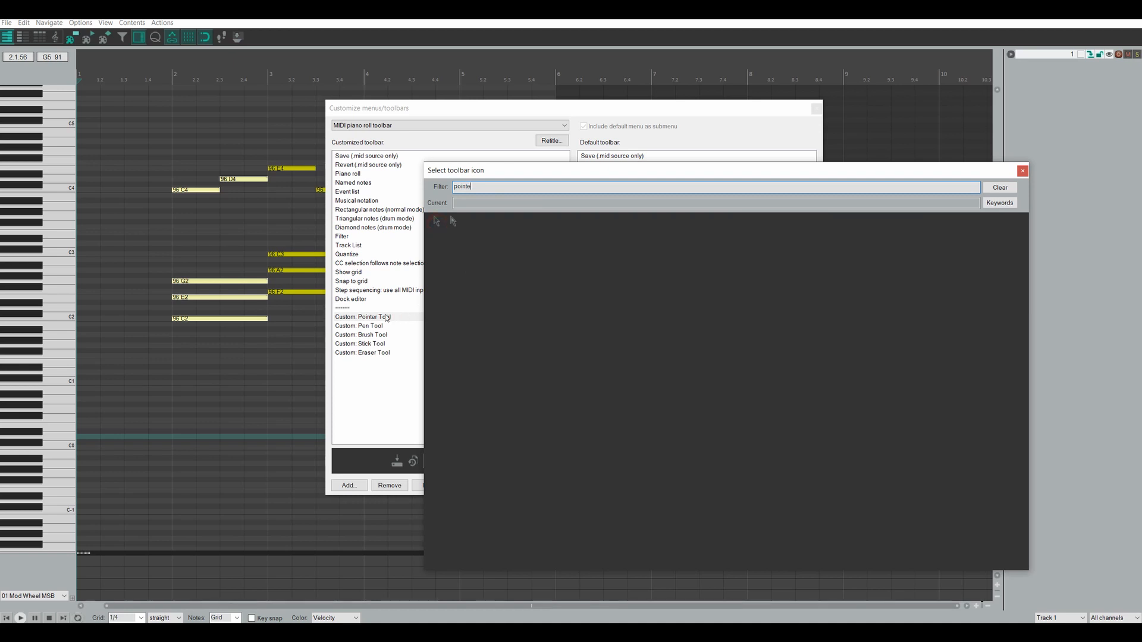
left_click(367, 326)
left_click_drag(477, 187, 410, 186)
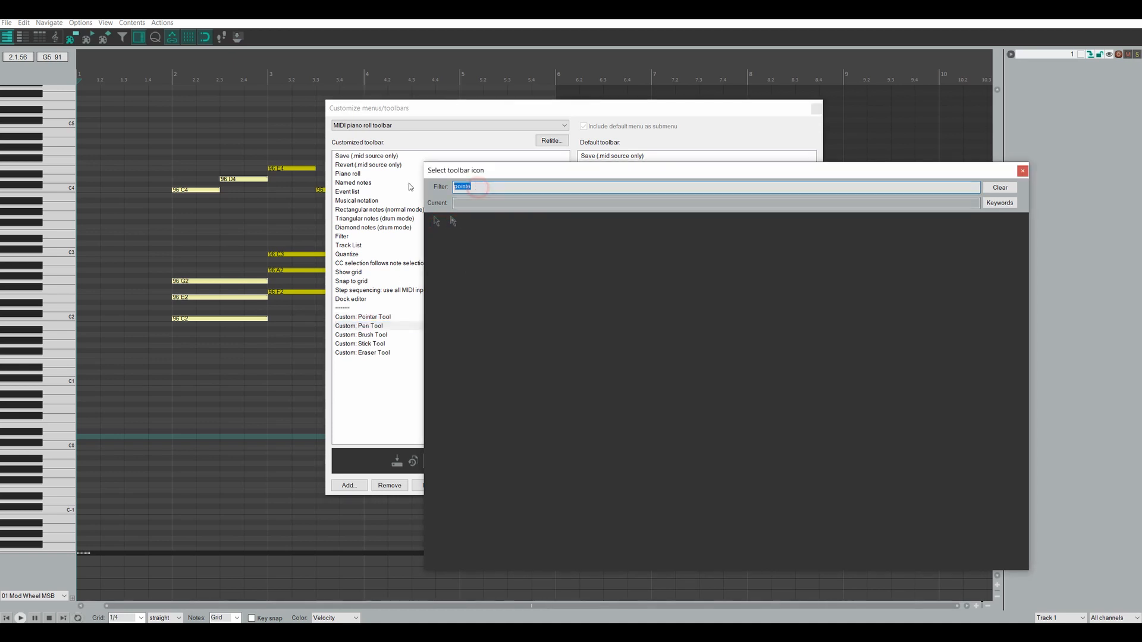
type("pen")
- Assign a paintbrush icon to Brush Tool and the hammer icon to Stick Tool
left_click(379, 336)
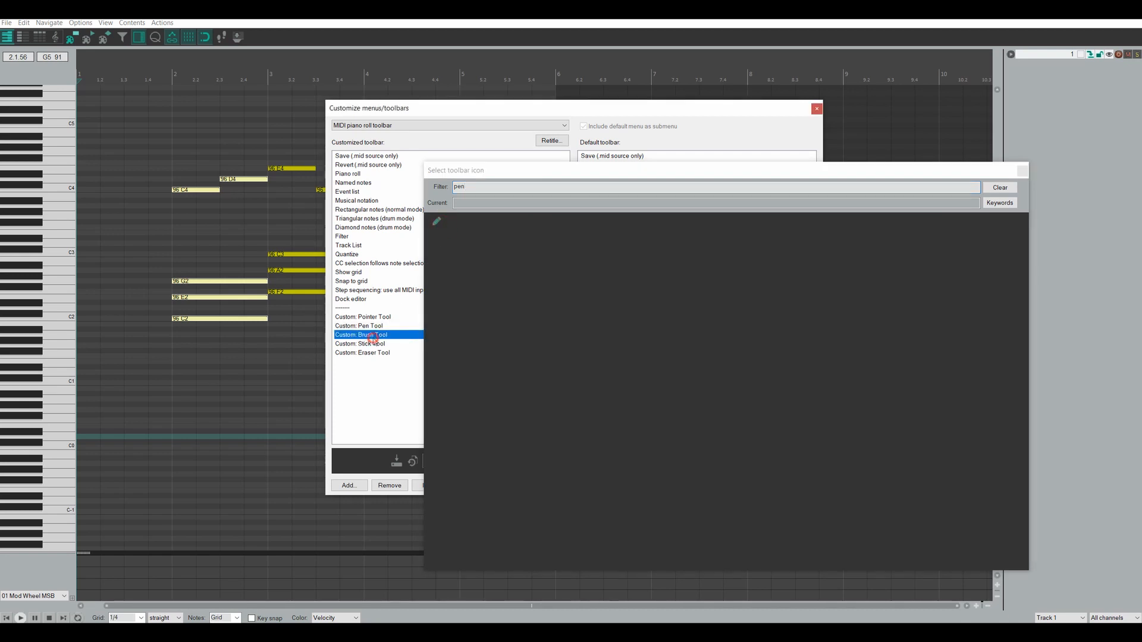
double_click(475, 187)
type("bru")
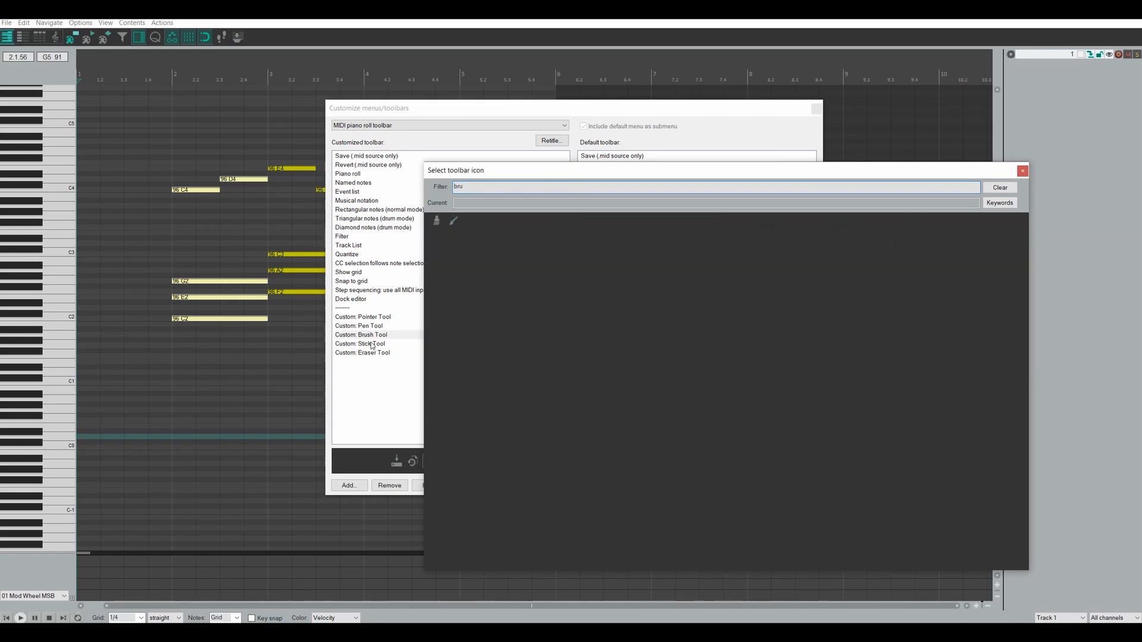
left_click(372, 344)
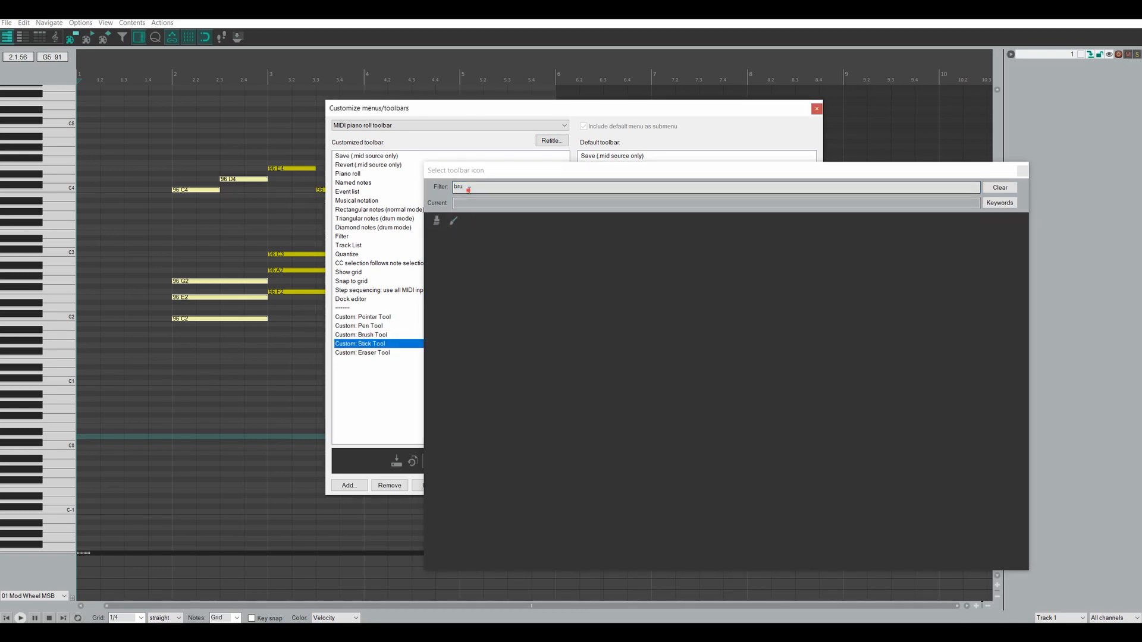
type("ham")
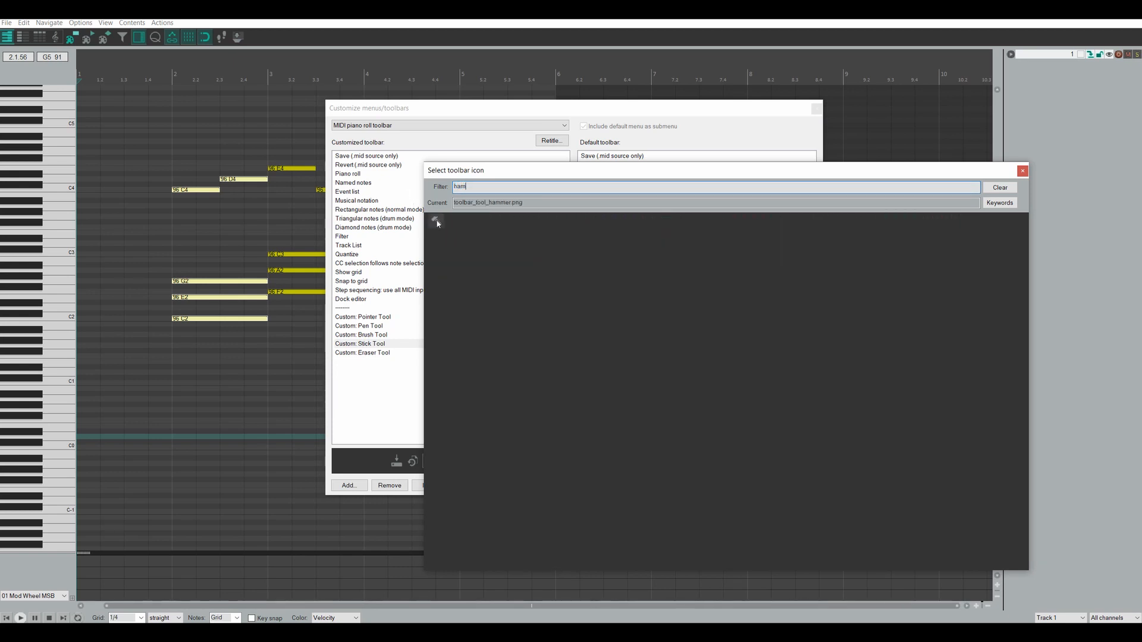
- Assign the eraser icon to Eraser Tool and save the customized MIDI piano roll toolbar
left_click(369, 354)
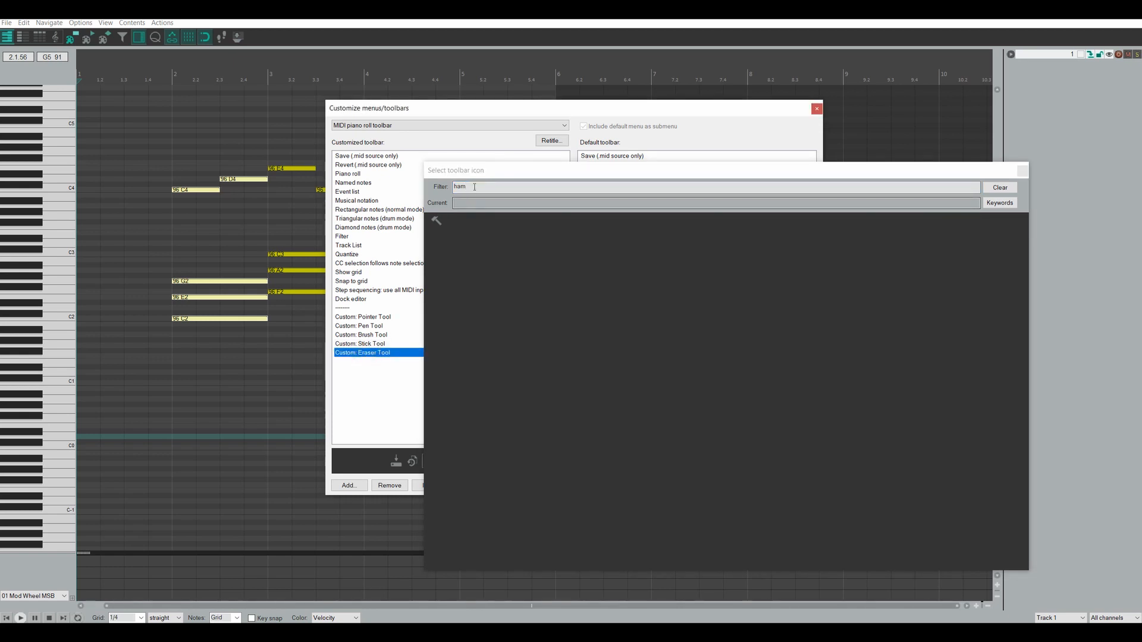
left_click(458, 211)
type("er")
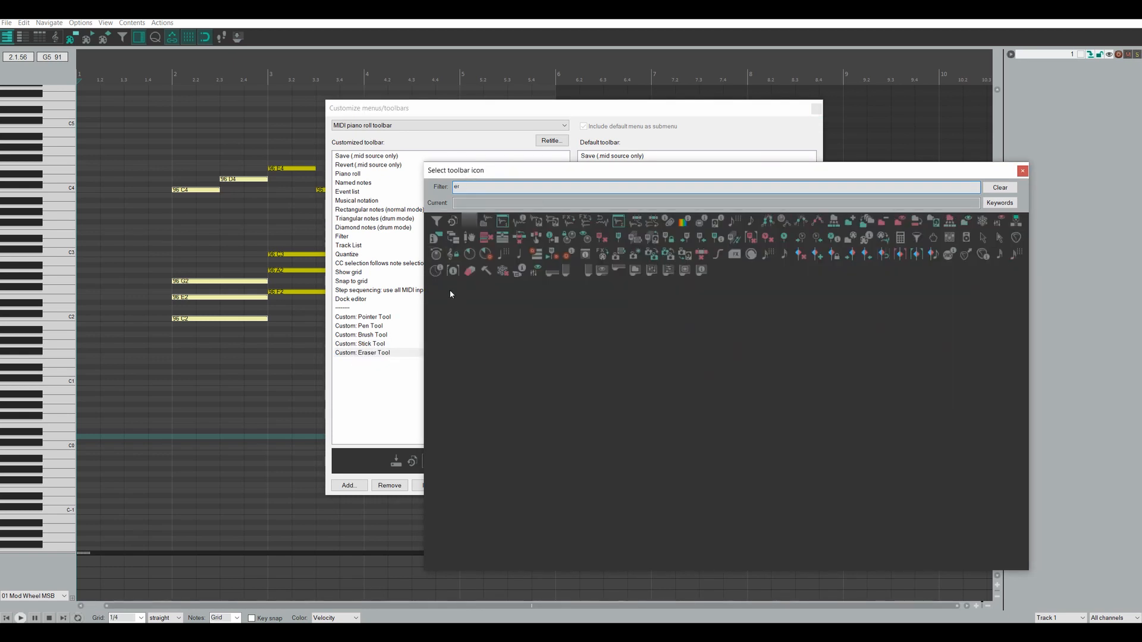
left_click(1022, 171)
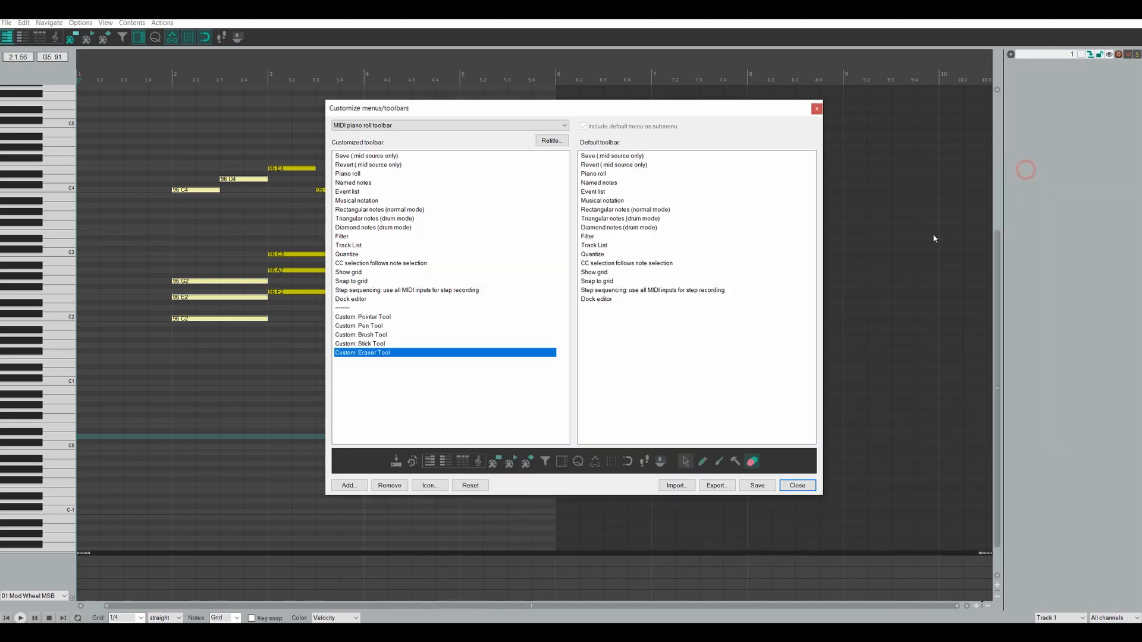
left_click(757, 485)
left_click(795, 485)
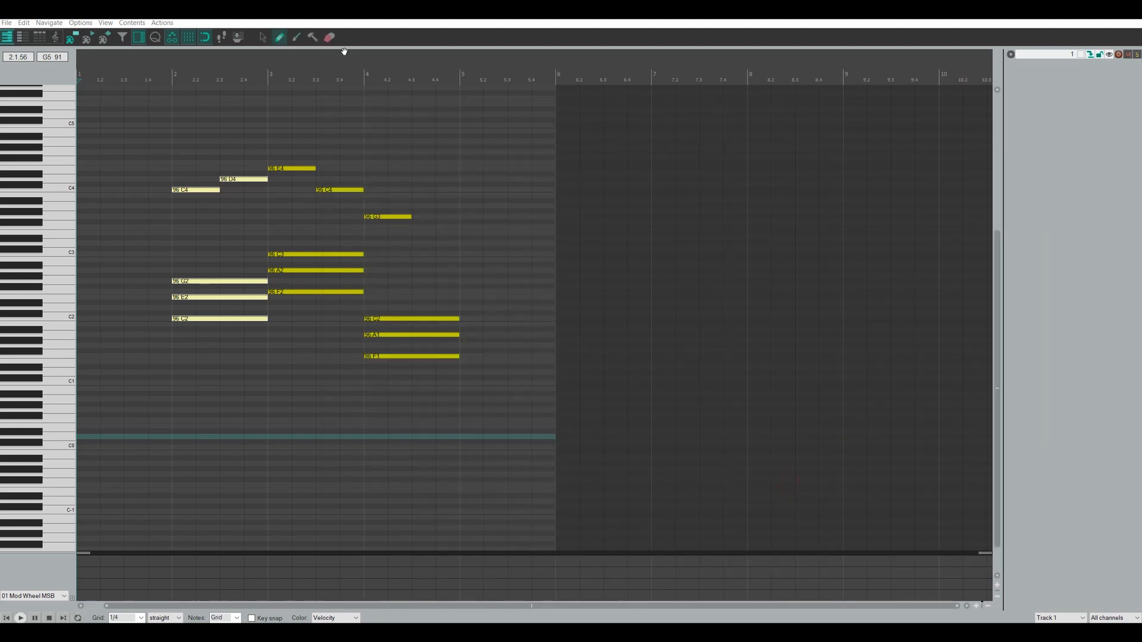
- Marquee-select several groups of notes with the Pointer Tool, ending with the C3, A2 and F2 chord in bar 3
left_click(262, 37)
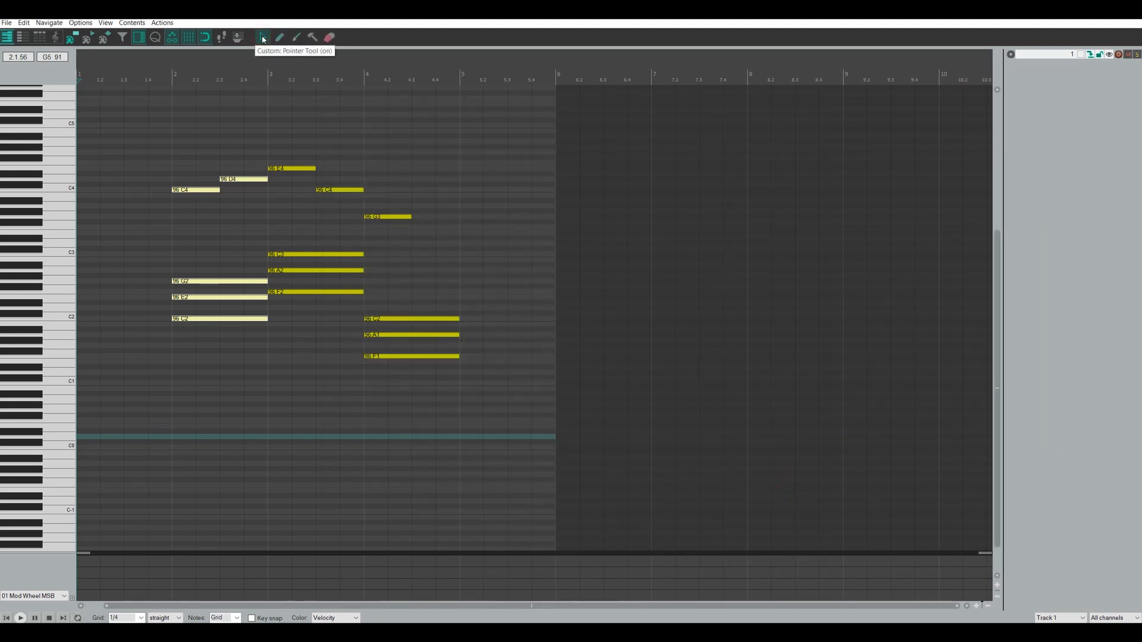
left_click(296, 37)
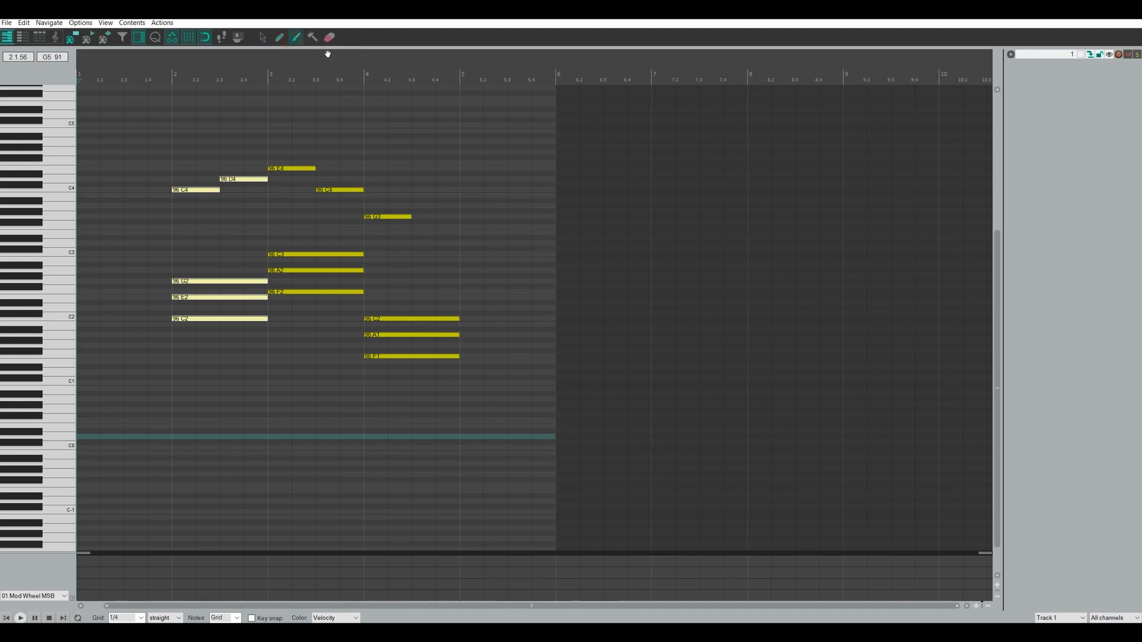
left_click(263, 37)
left_click_drag(201, 141, 240, 283)
left_click_drag(280, 140, 308, 204)
left_click_drag(295, 232, 315, 321)
- Draw a C#5 note and a longer F#4 note starting in bar 4 with the Pen Tool
left_click(279, 37)
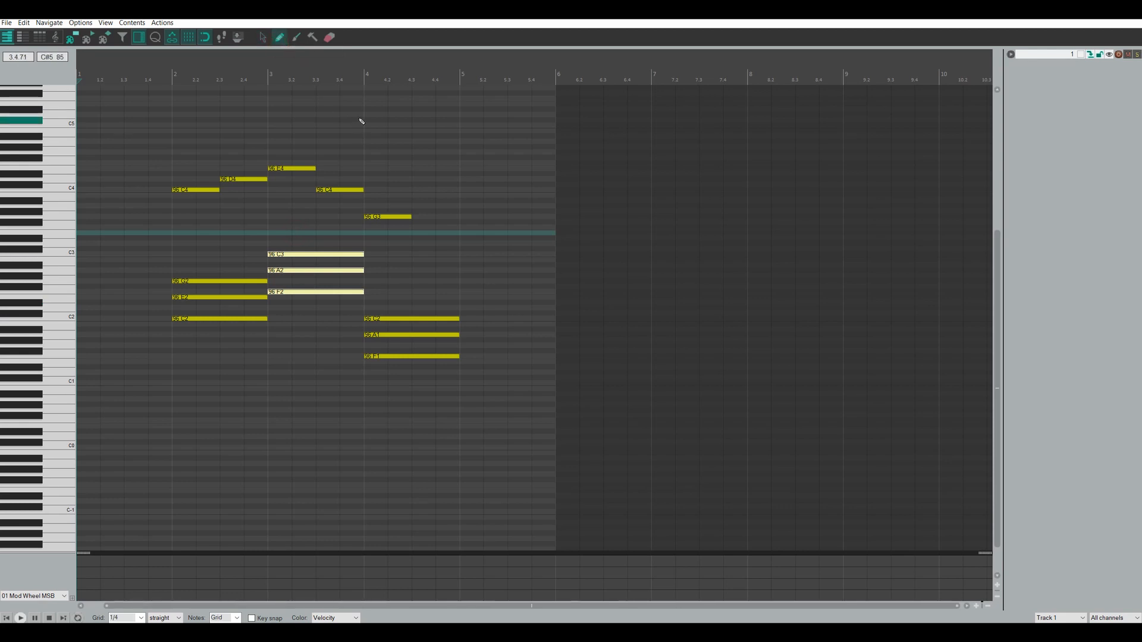
mouse_move(365, 119)
left_mouse_down()
mouse_move(393, 121)
mouse_move(395, 156)
mouse_move(478, 158)
left_mouse_up()
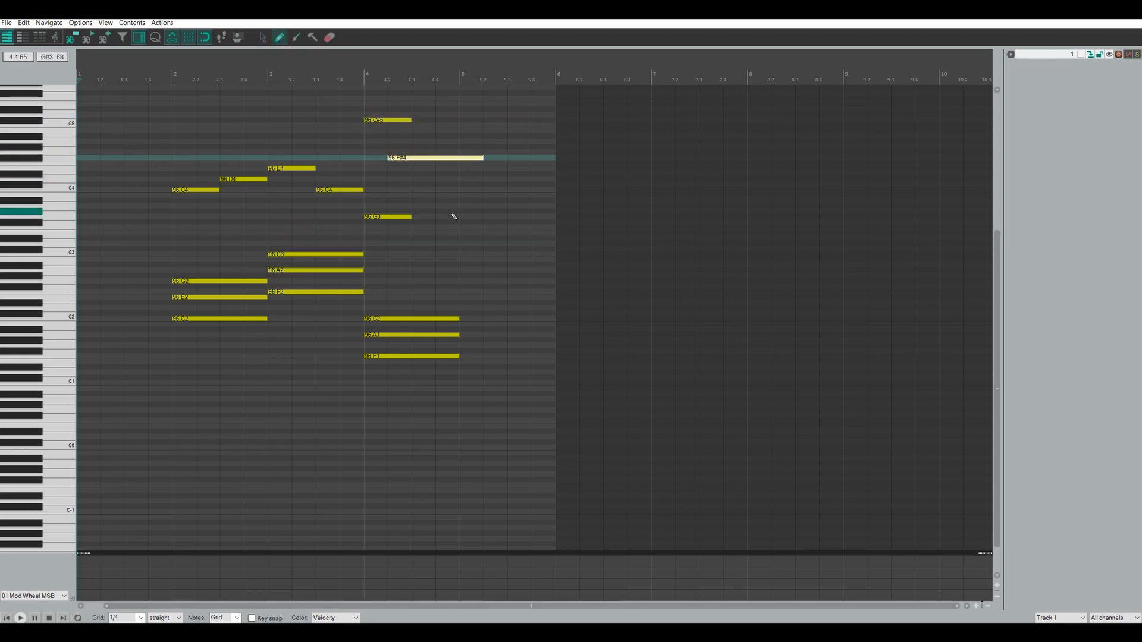
- Paint runs of short notes around and below C0 from bar 2 to 4, plus short A1, F#1 and D1 notes in bar 5, with the Brush Tool
left_click(295, 38)
mouse_move(178, 443)
left_mouse_down()
mouse_move(364, 443)
mouse_move(419, 482)
left_mouse_up()
left_click(520, 420)
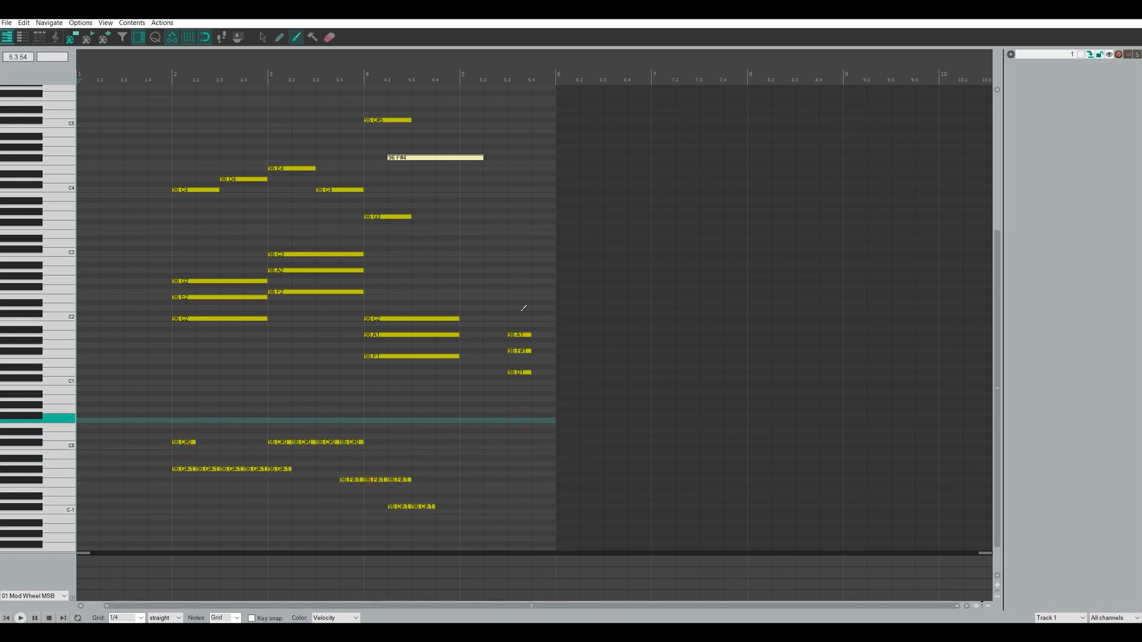
- Try the Stick Tool from bar 5, erase the brush-painted notes with the Eraser Tool, and reactivate the Pointer Tool
left_click(312, 37)
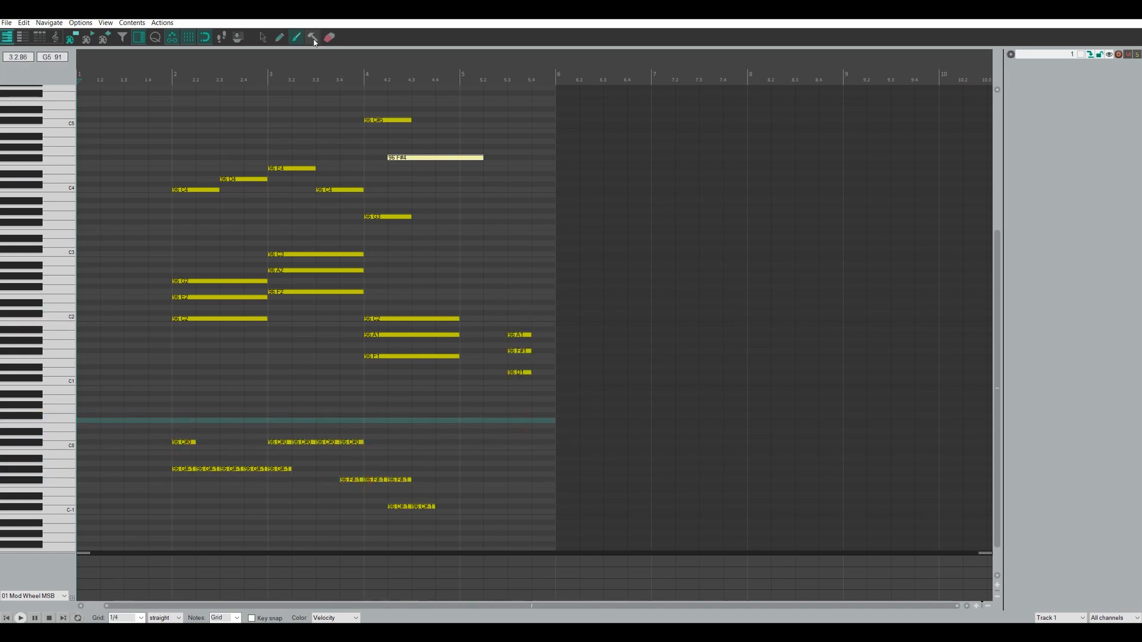
left_click(512, 196)
mouse_move(521, 198)
left_mouse_down()
mouse_move(519, 168)
mouse_move(525, 258)
mouse_move(517, 151)
mouse_move(522, 397)
mouse_move(364, 499)
mouse_move(454, 515)
mouse_move(301, 454)
mouse_move(173, 446)
mouse_move(186, 469)
mouse_move(247, 474)
mouse_move(263, 459)
left_mouse_up()
left_click(328, 36)
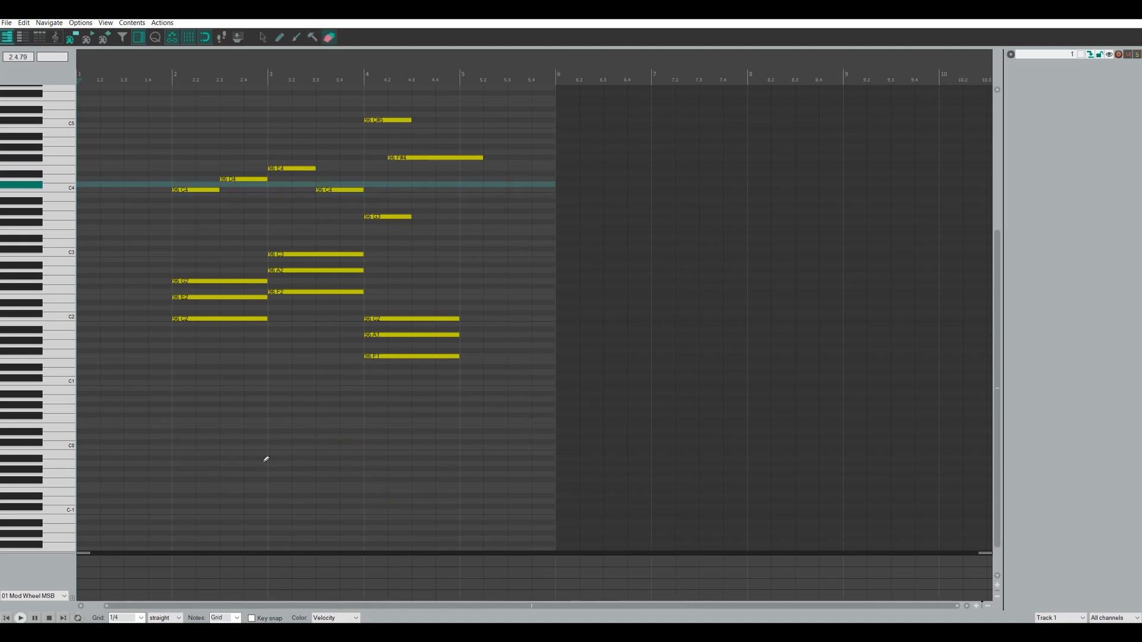
left_click(263, 38)
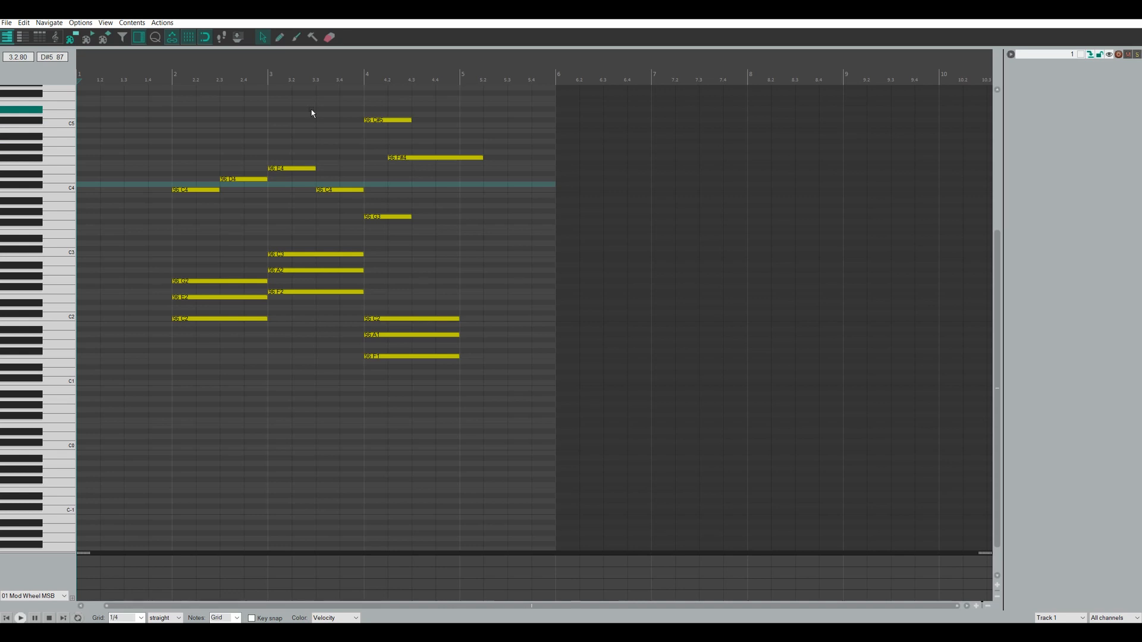
- In the MIDI editor's action list, assign the shortcut & to the custom action Pointer Tool
left_click(161, 23)
left_click(174, 35)
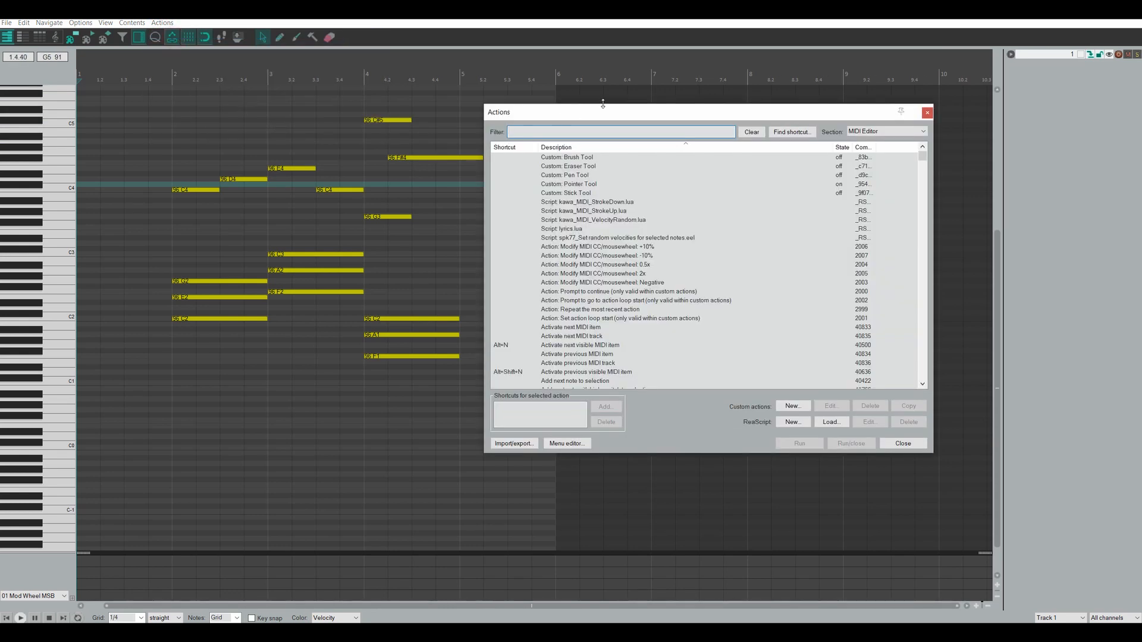
left_click(586, 184)
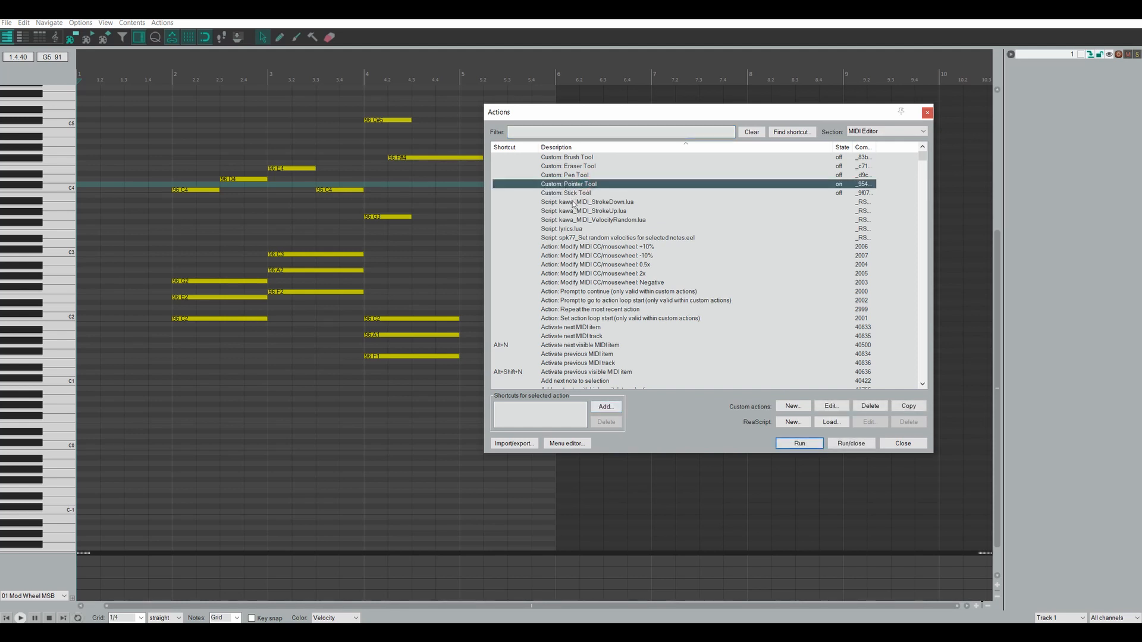
left_click(605, 406)
key("shift+7")
left_click(660, 375)
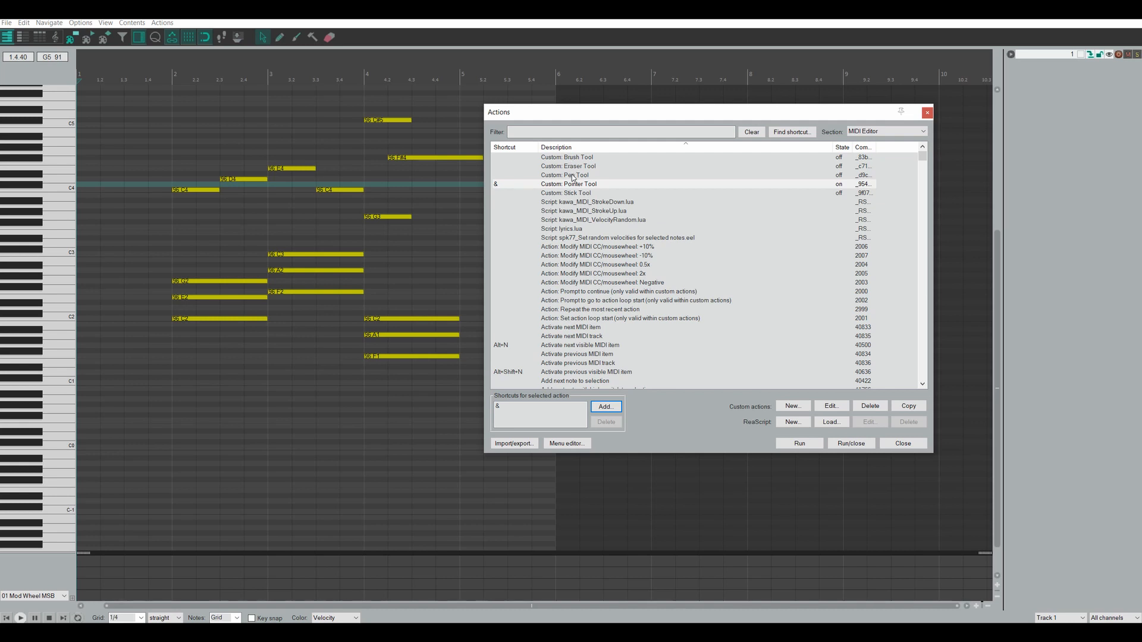
- Assign the shortcut é to Pen Tool and " to Brush Tool, overriding the existing mapping
left_click(568, 174)
left_click(607, 407)
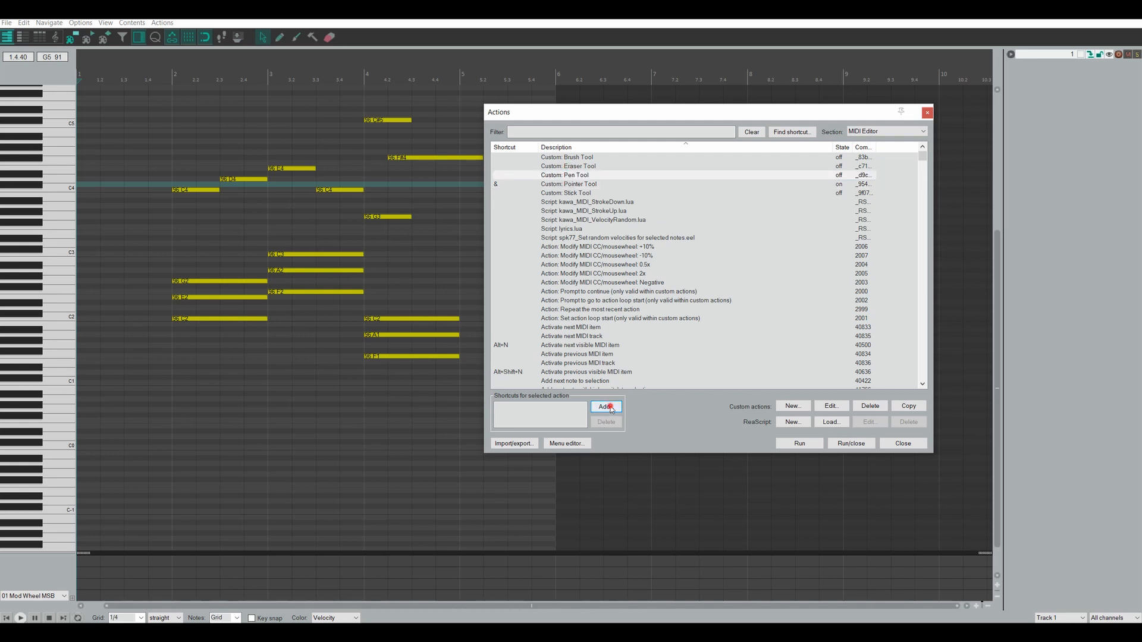
key("eacute")
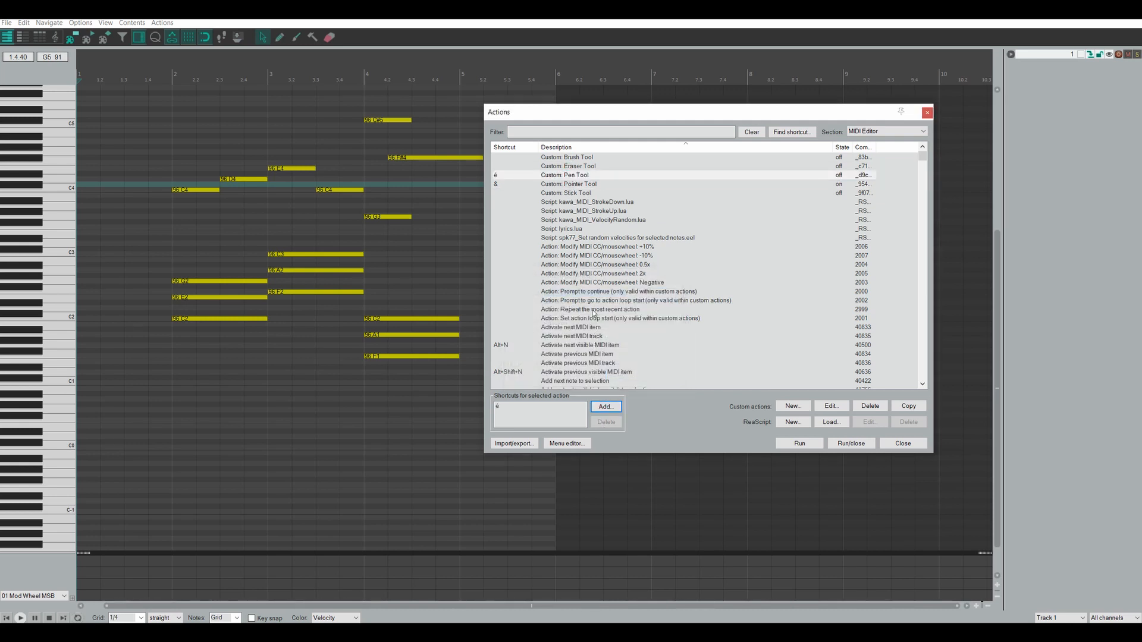
left_click(566, 158)
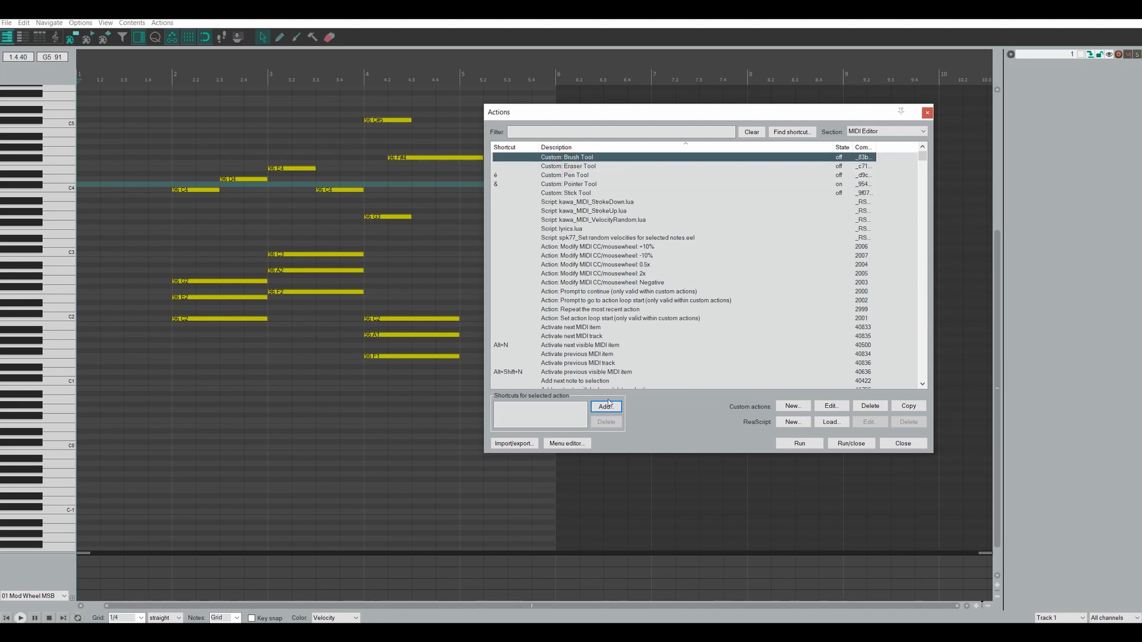
left_click(606, 407)
key("quotedbl")
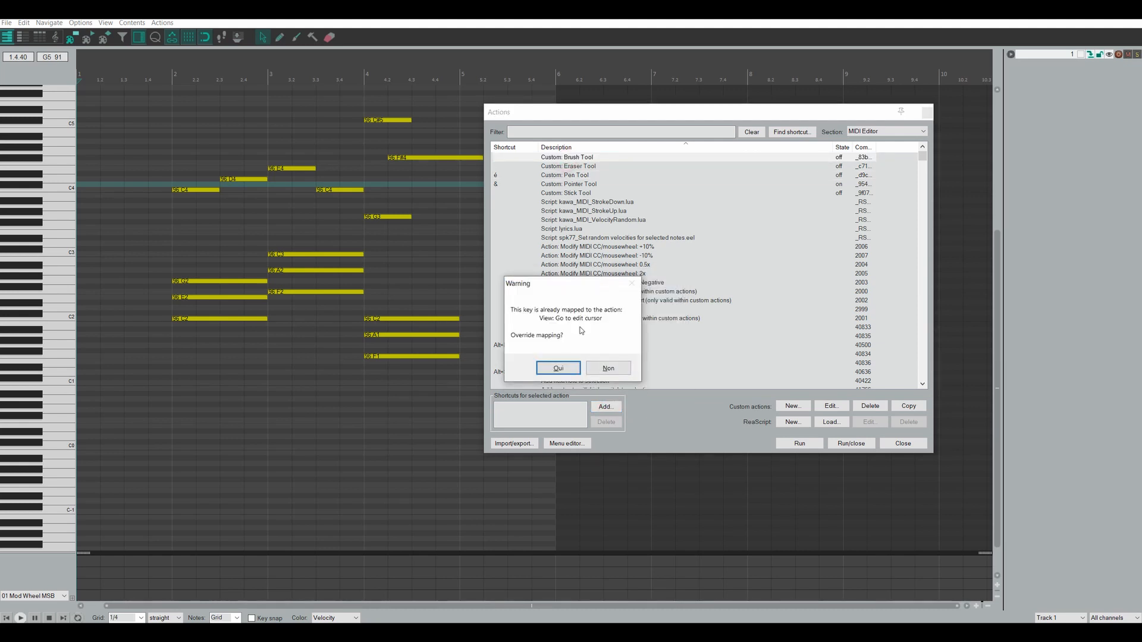
left_click(558, 368)
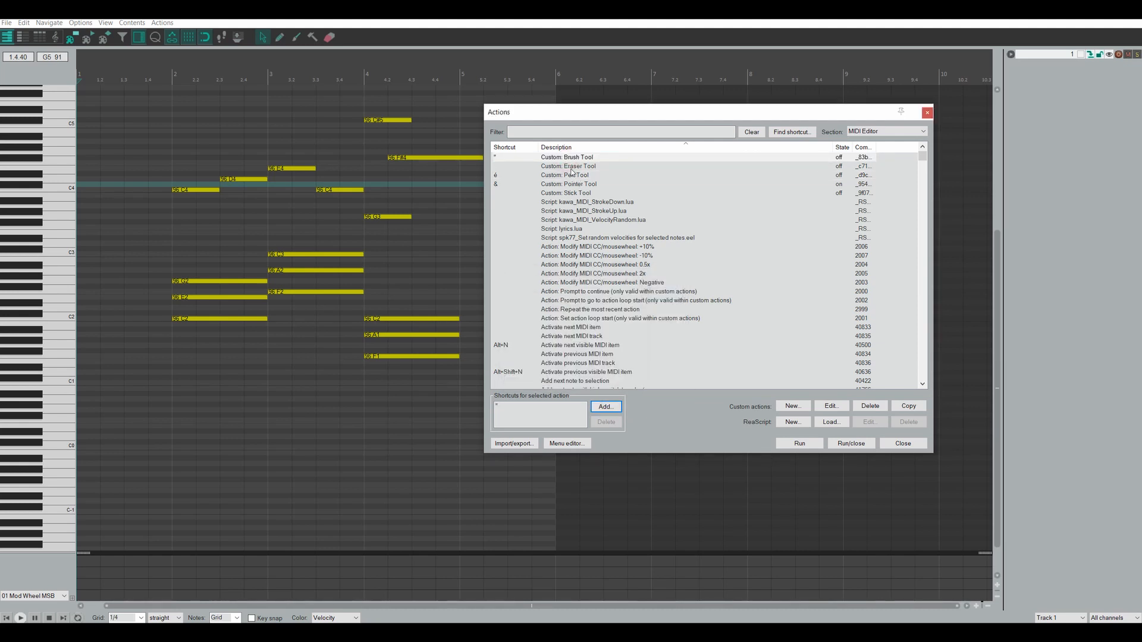
- Assign the shortcut ' to Stick Tool, overriding its existing mapping, and ( to Eraser Tool, and close the action list
left_click(576, 194)
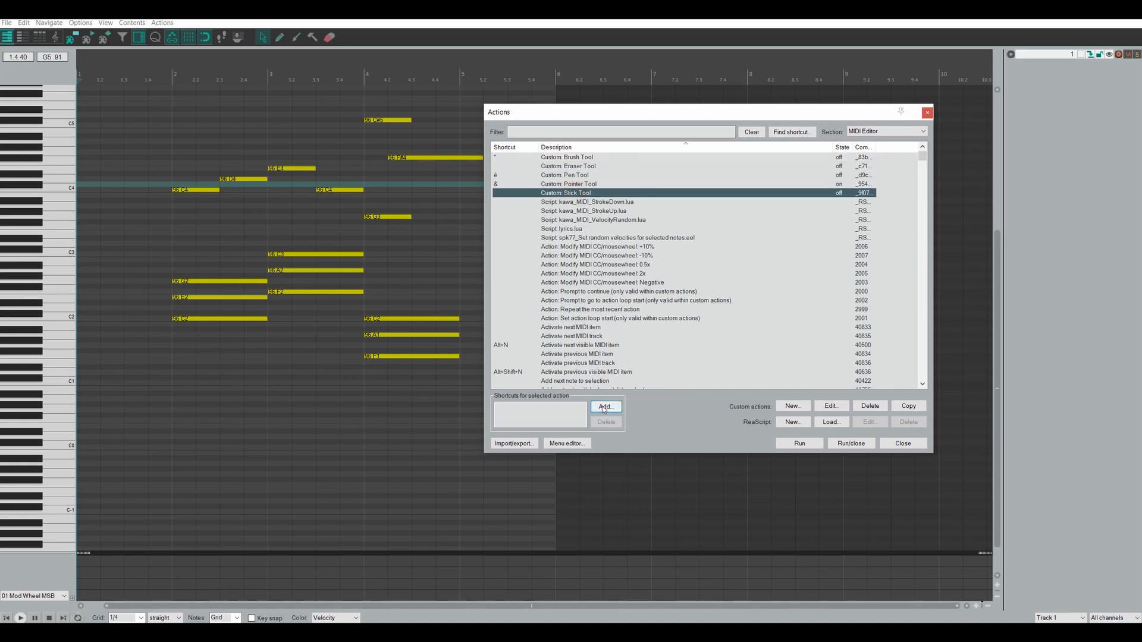
left_click(605, 406)
key("apostrophe")
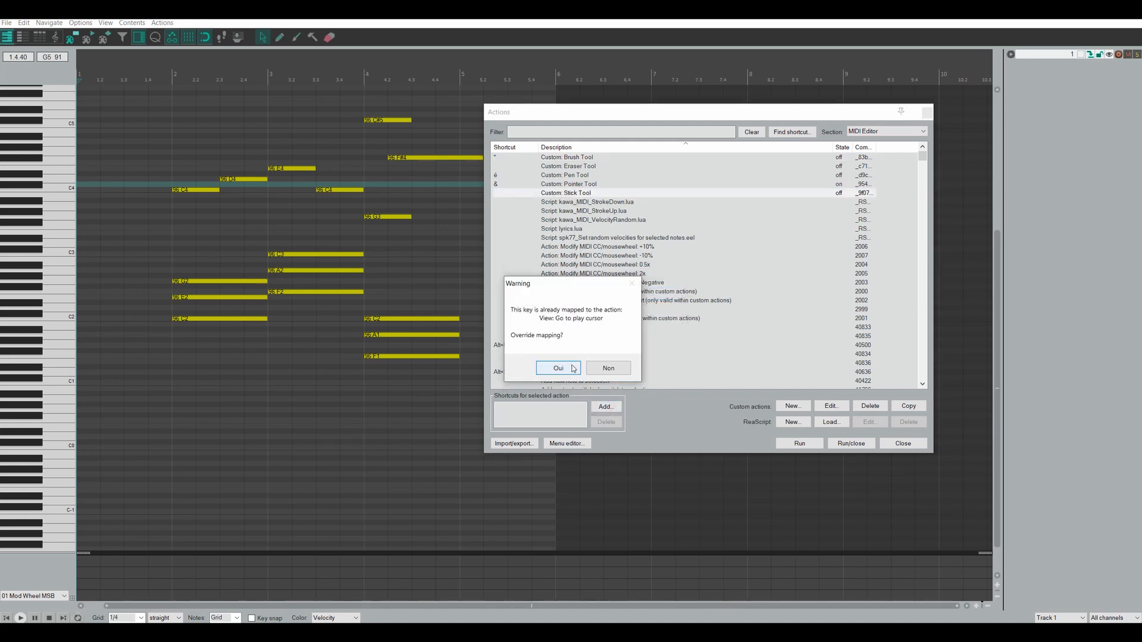
left_click(574, 368)
left_click(574, 166)
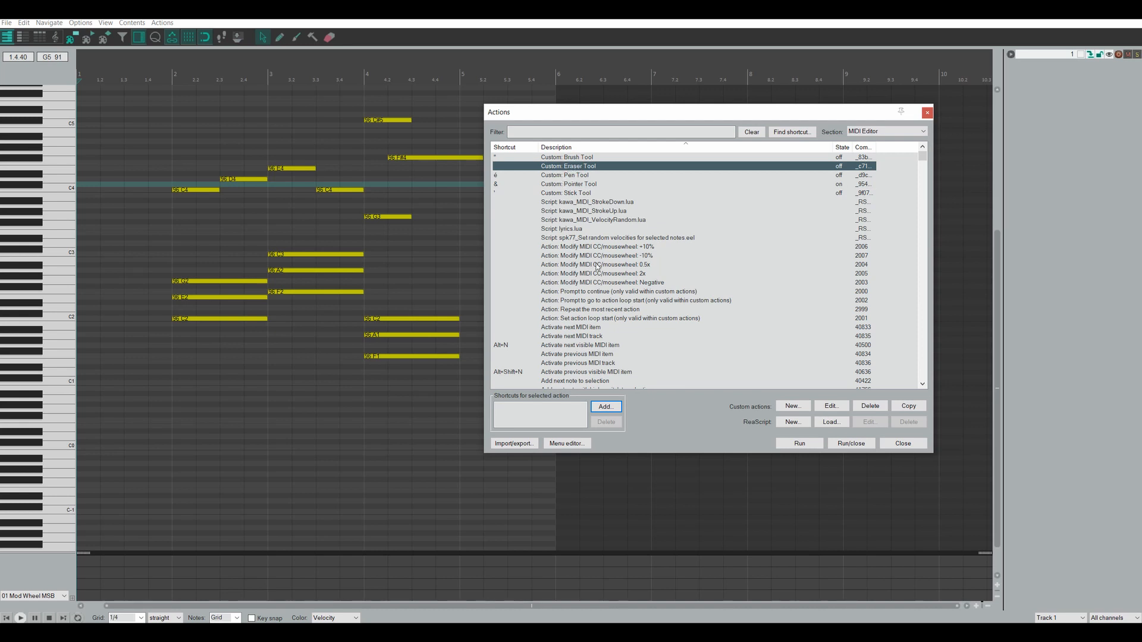
left_click(605, 406)
key("parenleft")
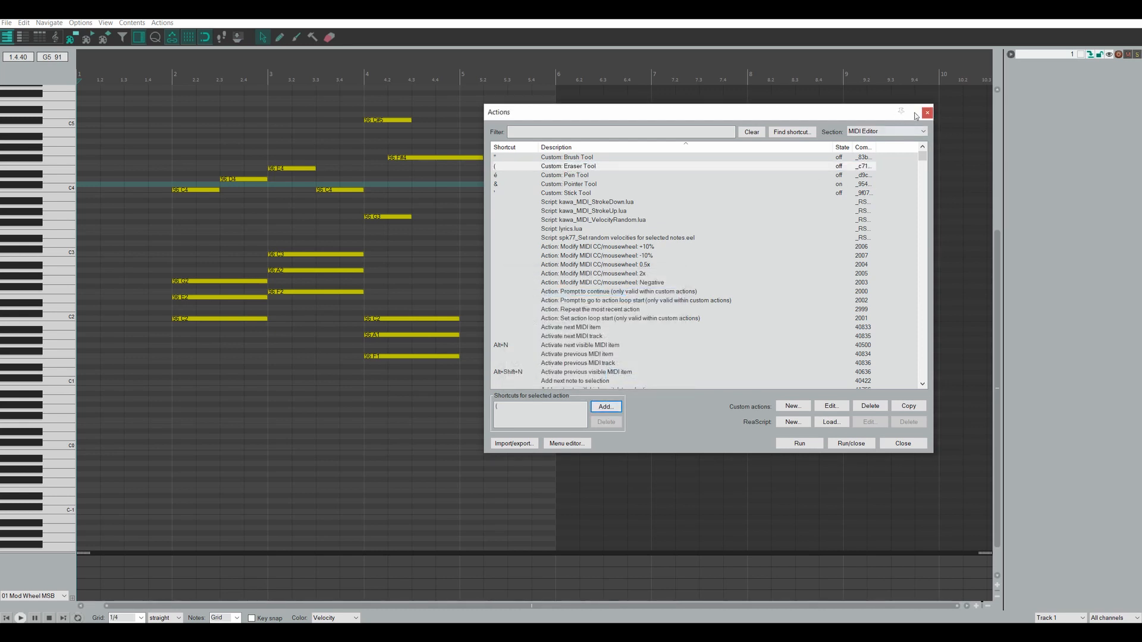
left_click(926, 113)
- Test the new shortcuts by switching repeatedly between the Pointer, Pen, Brush, Stick and Eraser tools, ending on the Eraser Tool
key("eacute")
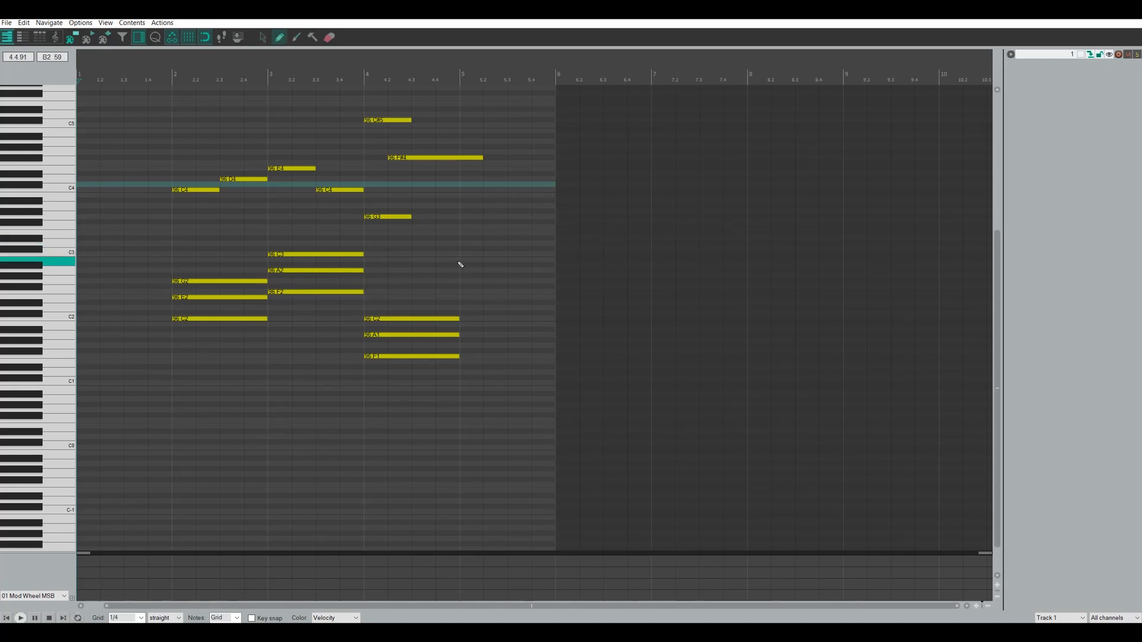
key("quotedbl")
key("apostrophe")
key("parenleft")
key("quotedbl")
key("eacute")
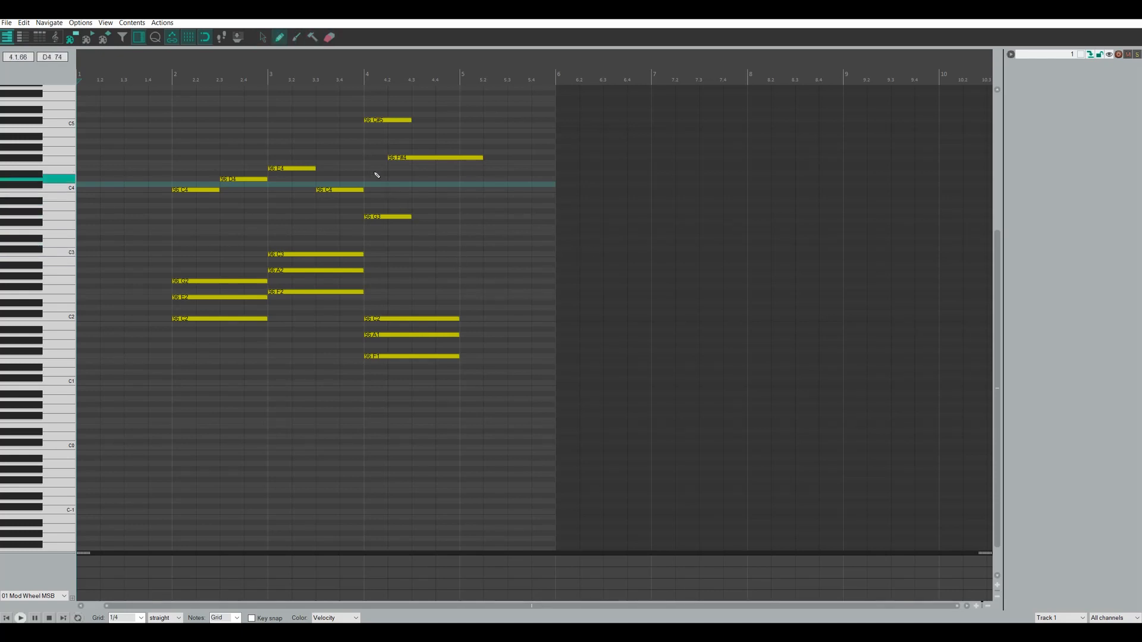
key("ampersand")
key("eacute")
key("quotedbl")
key("apostrophe")
key("parenleft")
key("apostrophe")
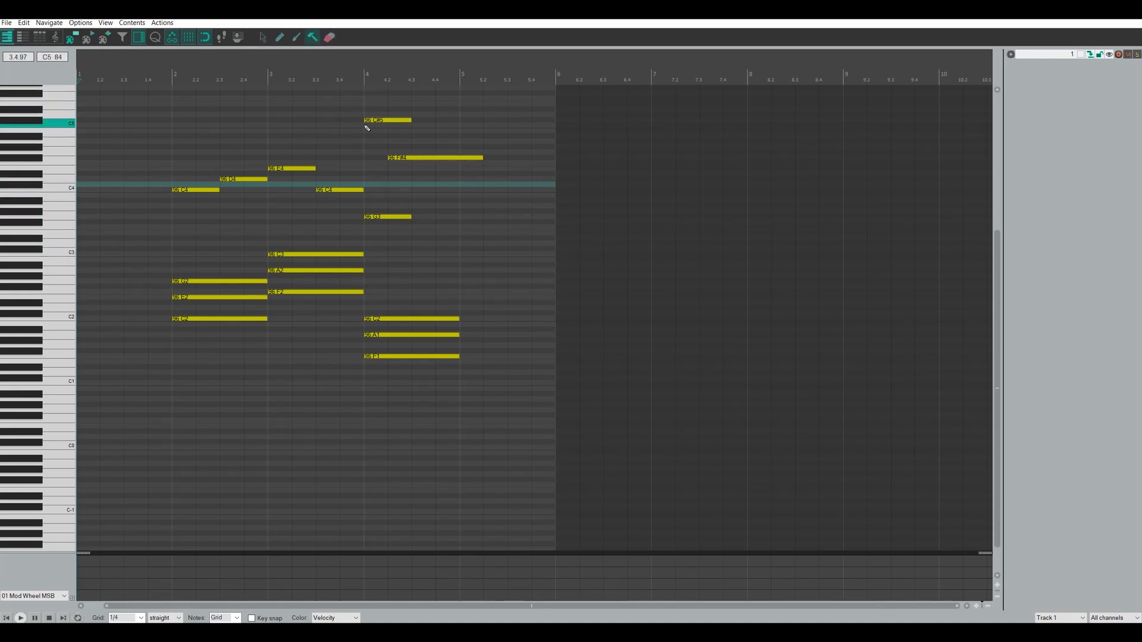
key("eacute")
key("ampersand")
key("eacute")
key("quotedbl")
key("apostrophe")
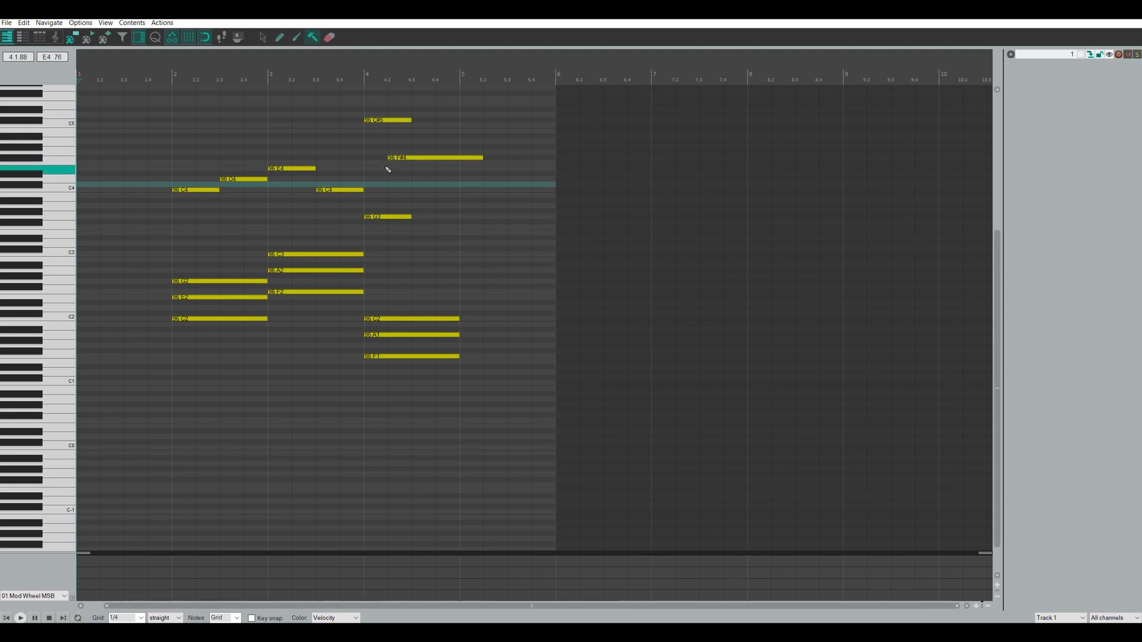
key("parenleft")
key("apostrophe")
key("quotedbl")
key("eacute")
key("ampersand")
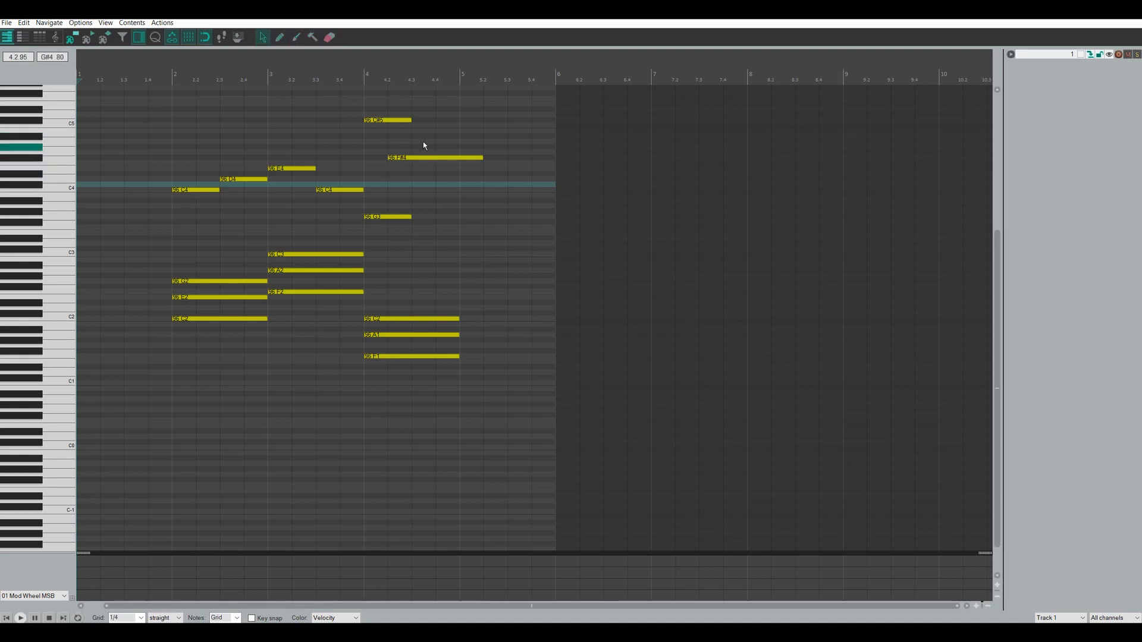
key("eacute")
key("apostrophe")
key("quotedbl")
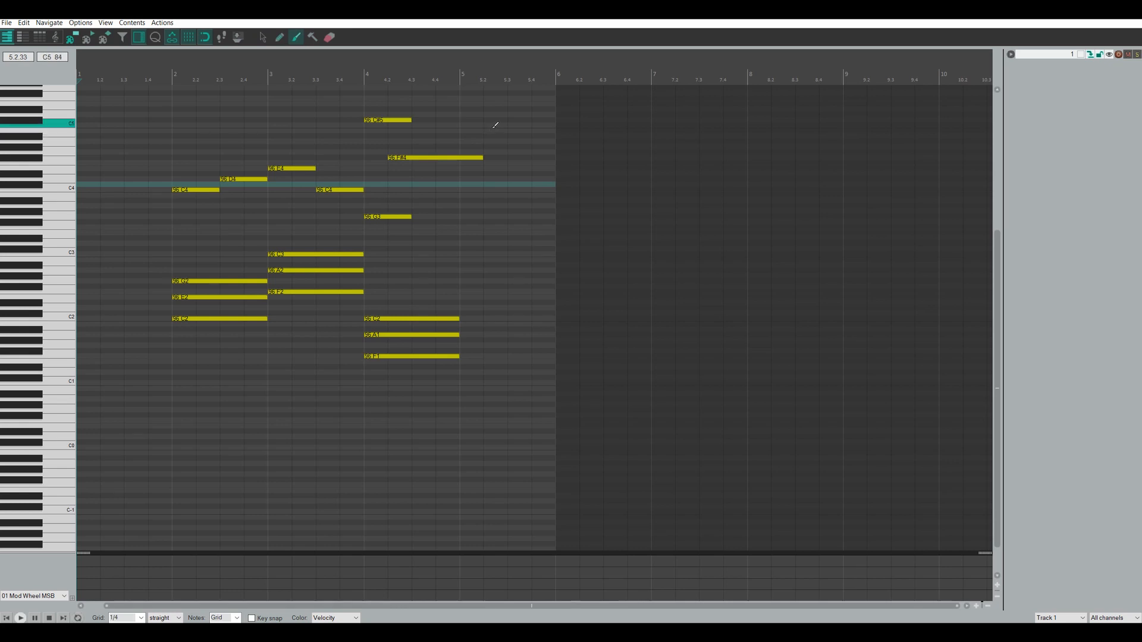
key("parenleft")
key("apostrophe")
key("quotedbl")
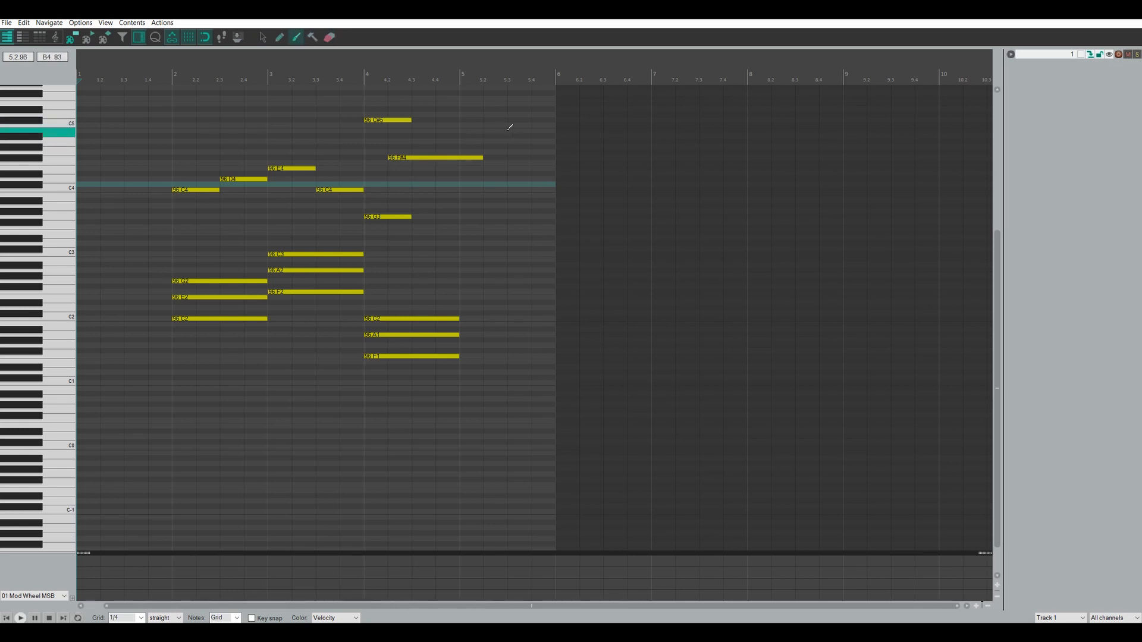
key("eacute")
key("ampersand")
key("eacute")
key("quotedbl")
key("apostrophe")
key("parenleft")
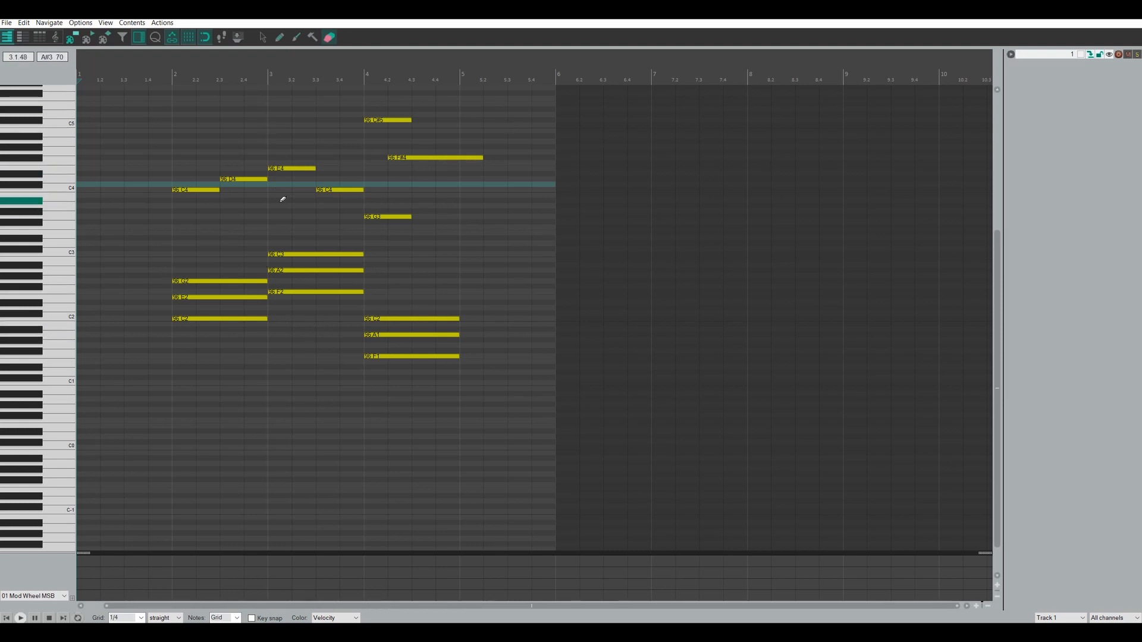
- Filter the action list for "piano left drag" to review the available mouse modifier actions, and clear the filter and close the list
left_click(159, 24)
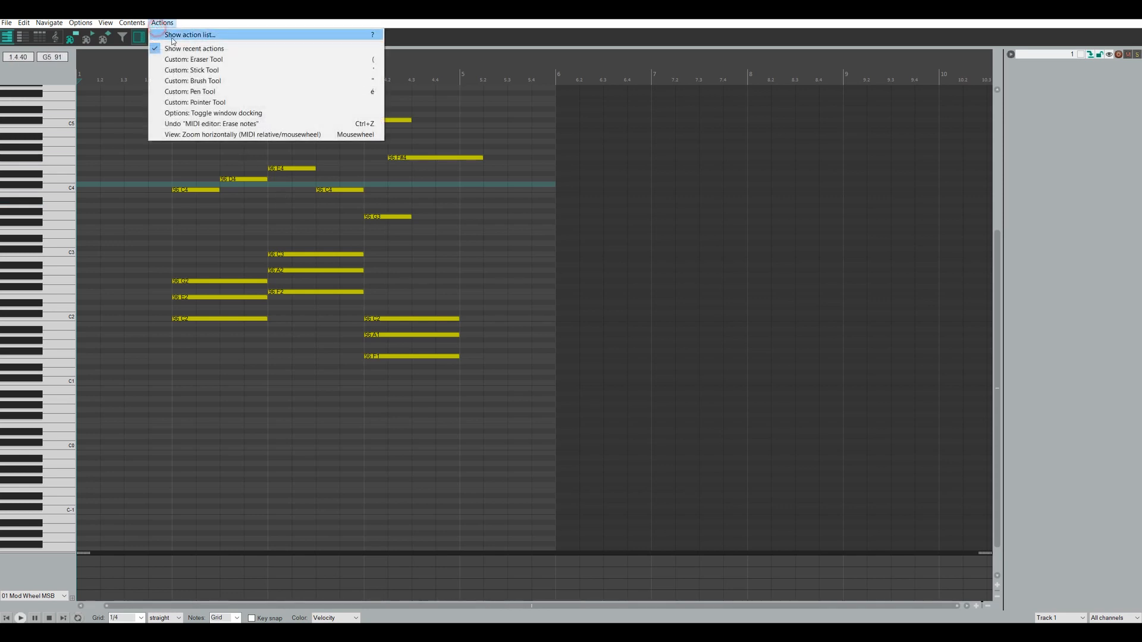
left_click(169, 34)
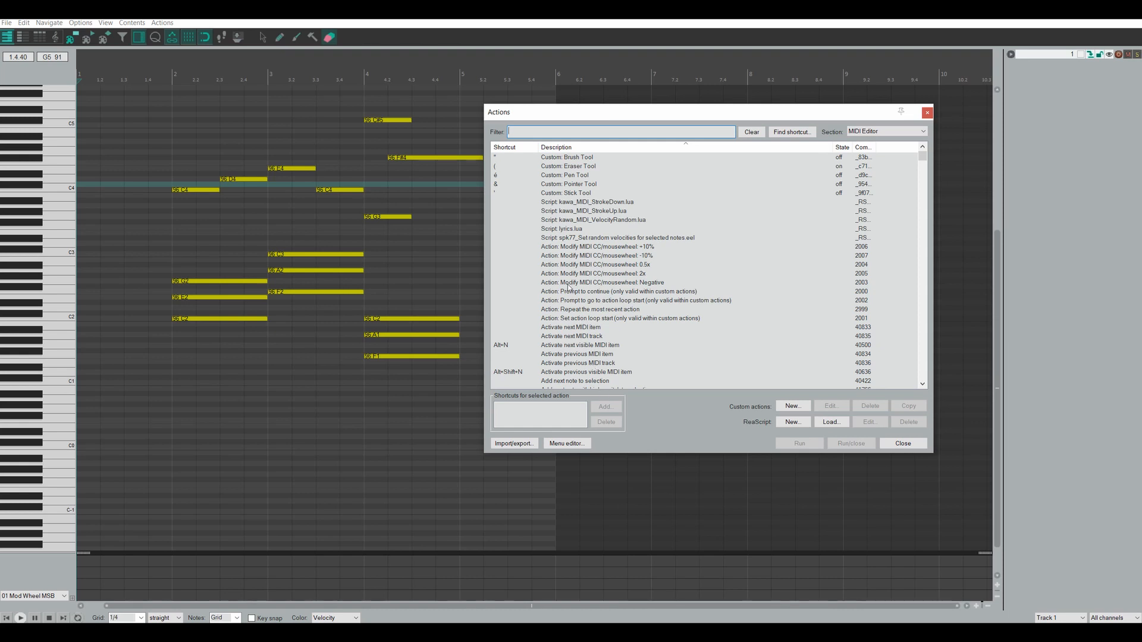
type("pia")
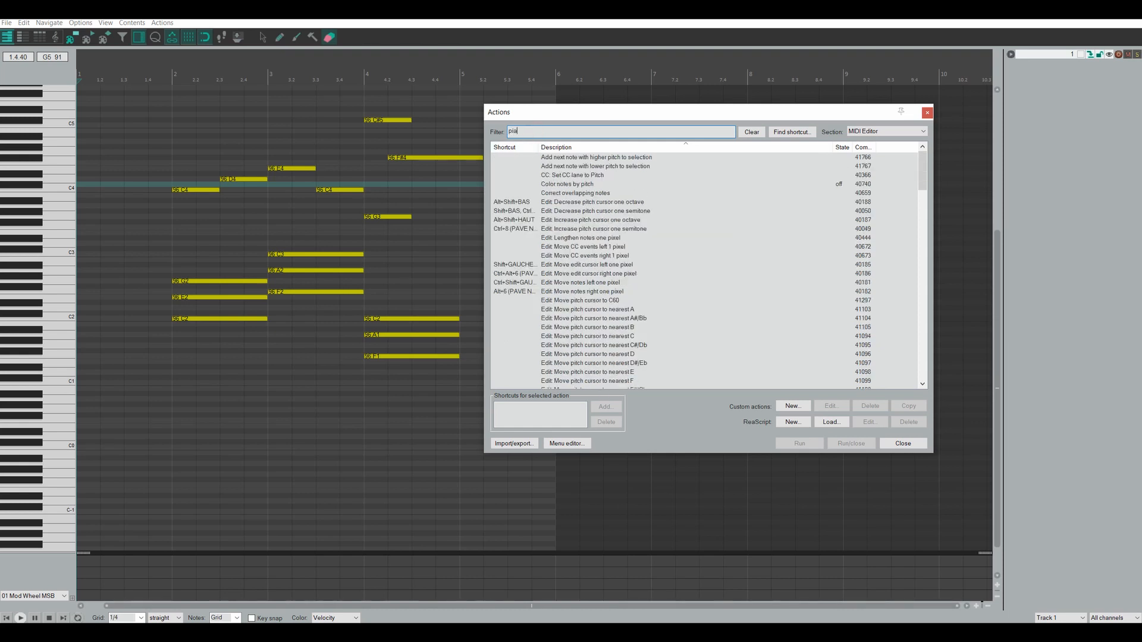
type("no left drag")
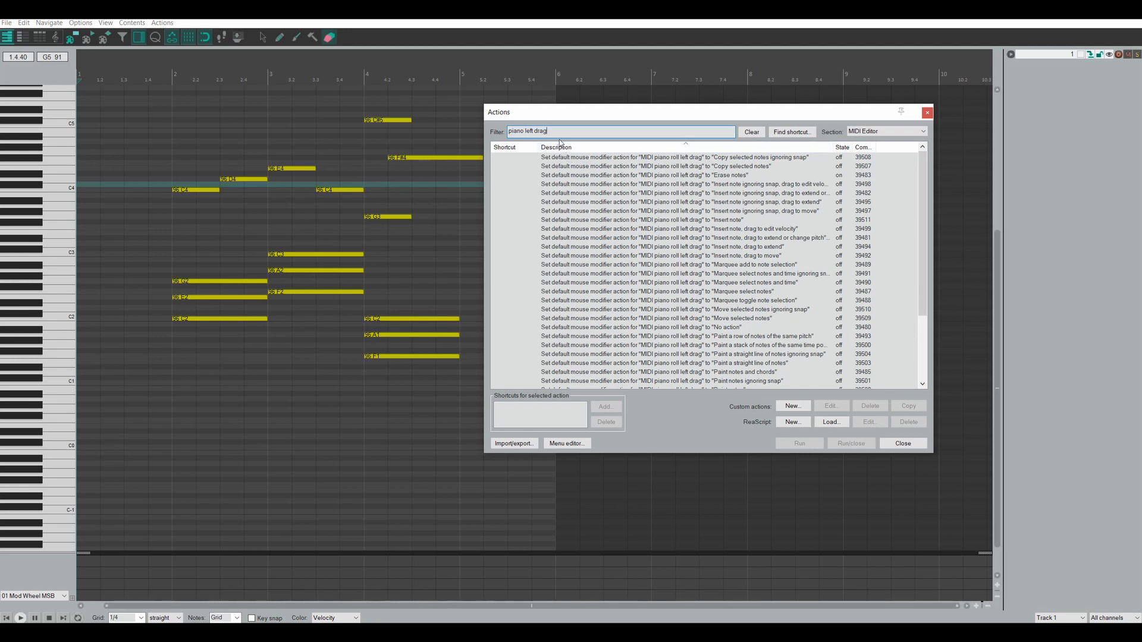
key("ctrl+a")
key("BackSpace")
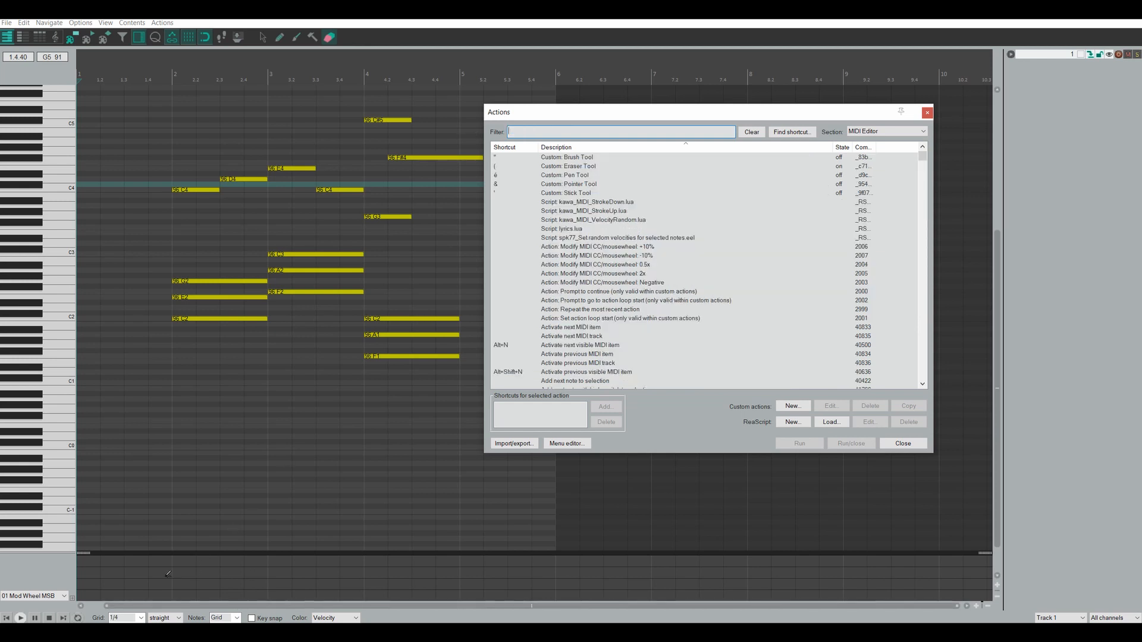
key("Escape")
- Enlarge the CC lane below the piano roll and open the Pointer Tool custom action for editing
left_click_drag(85, 554, 85, 521)
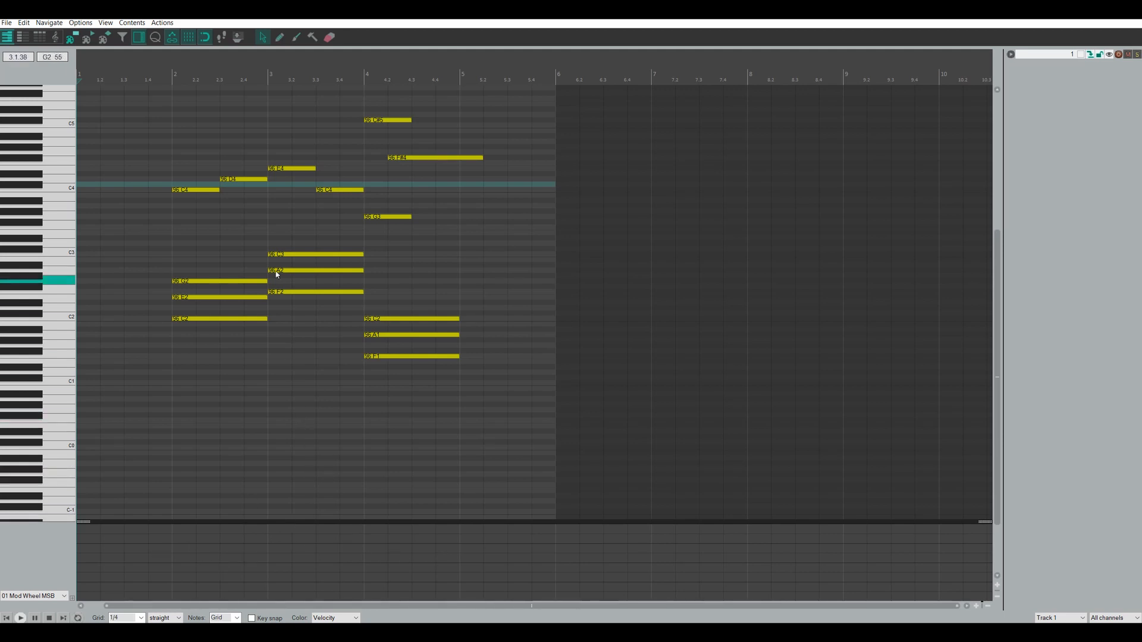
left_click(161, 23)
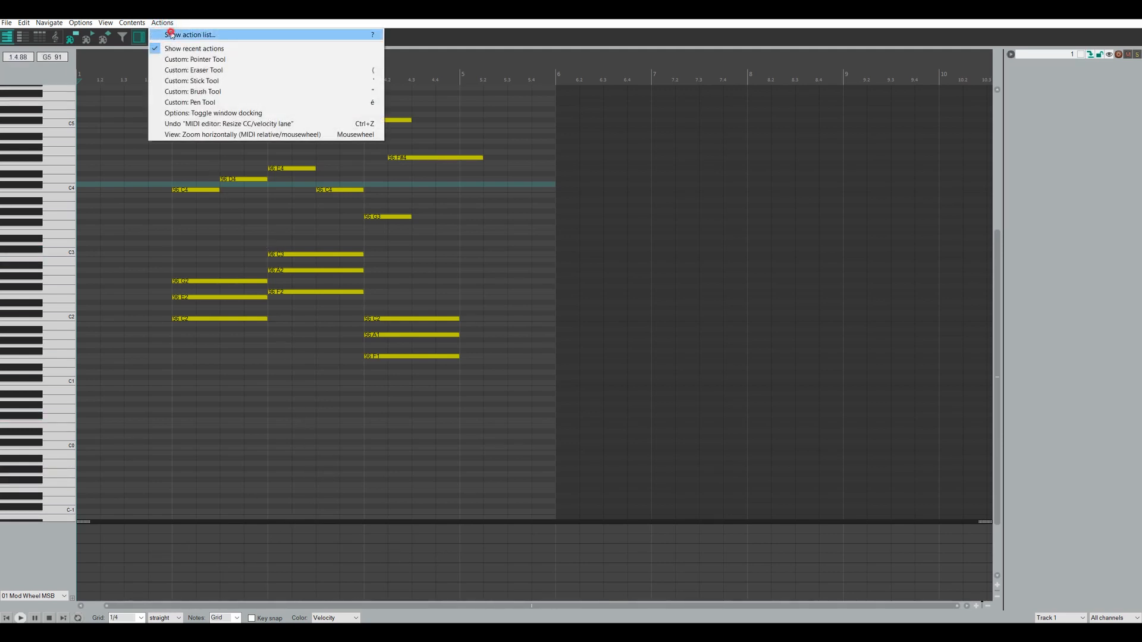
left_click(179, 31)
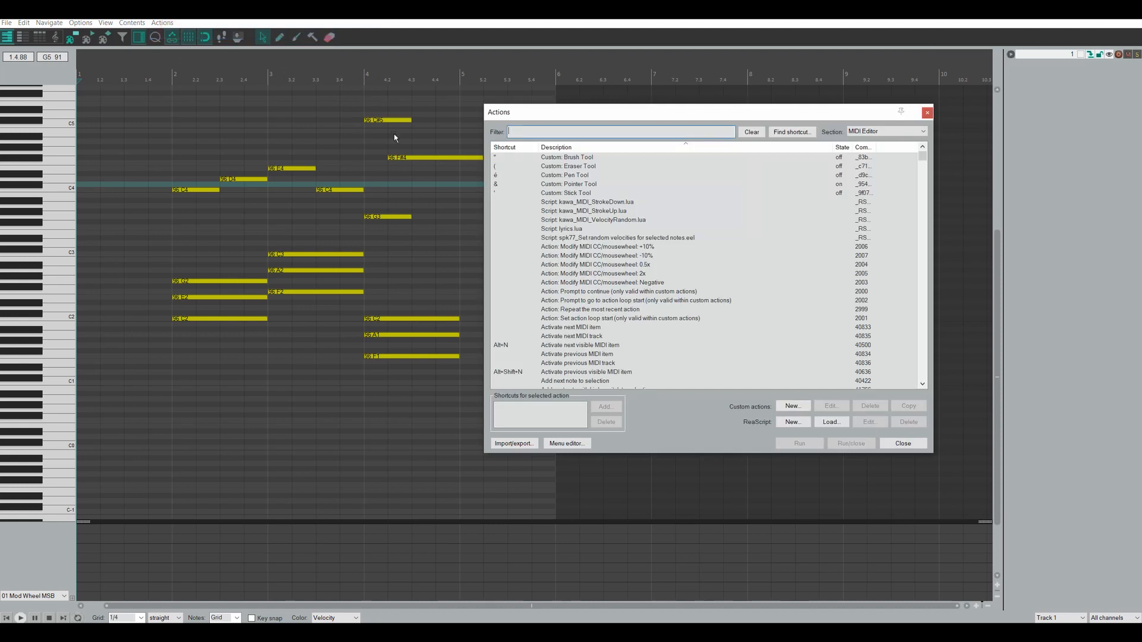
left_click(573, 183)
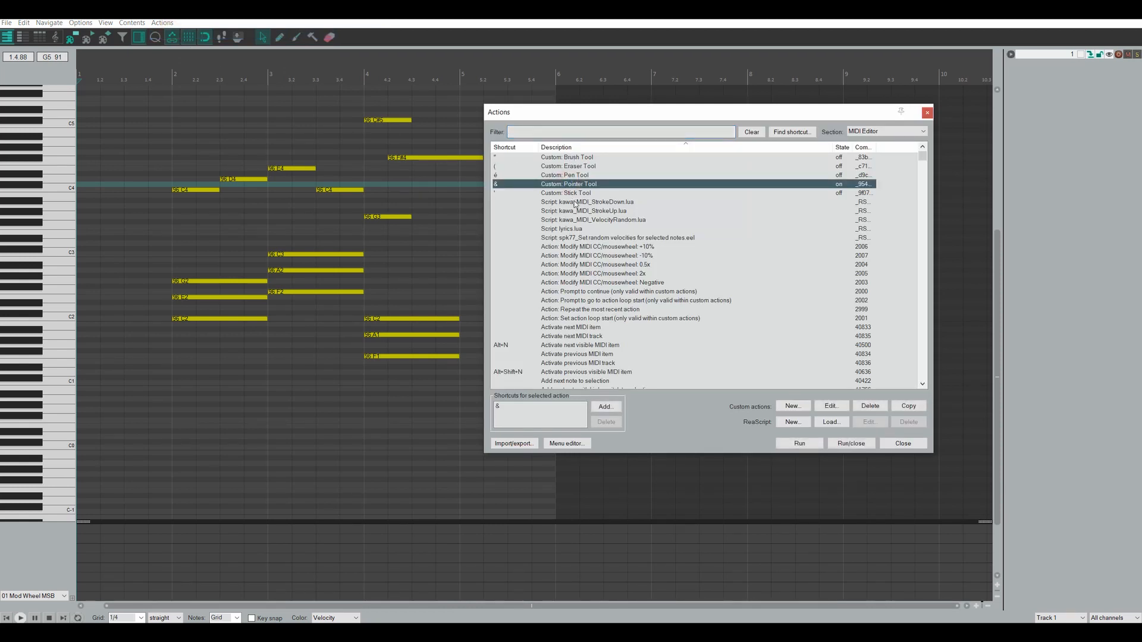
left_click(830, 405)
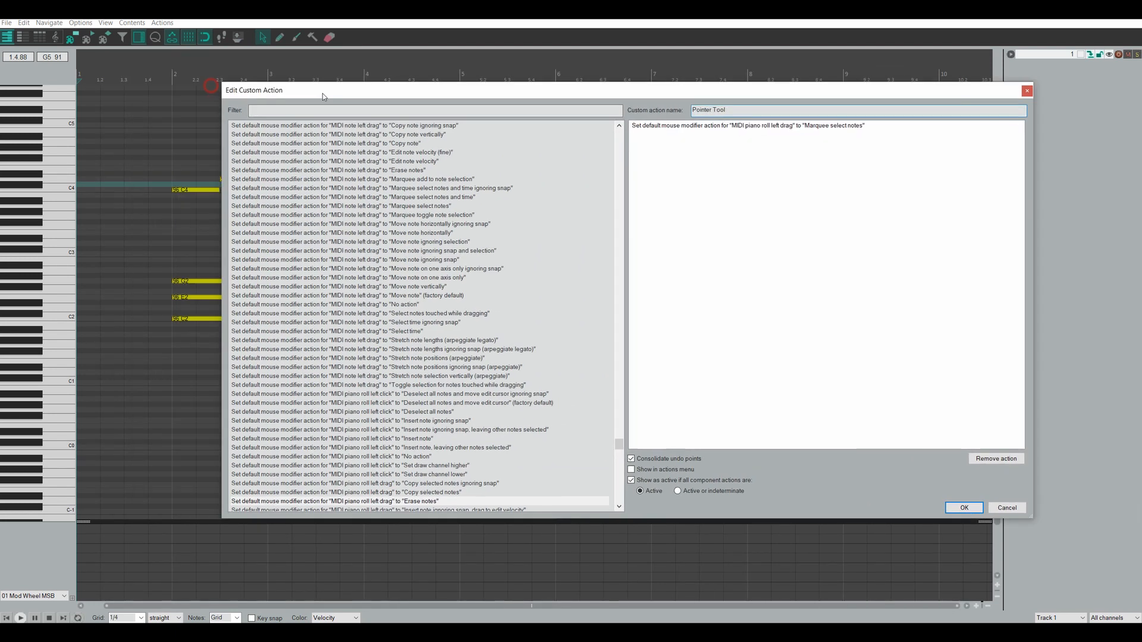
left_click_drag(211, 87, 323, 94)
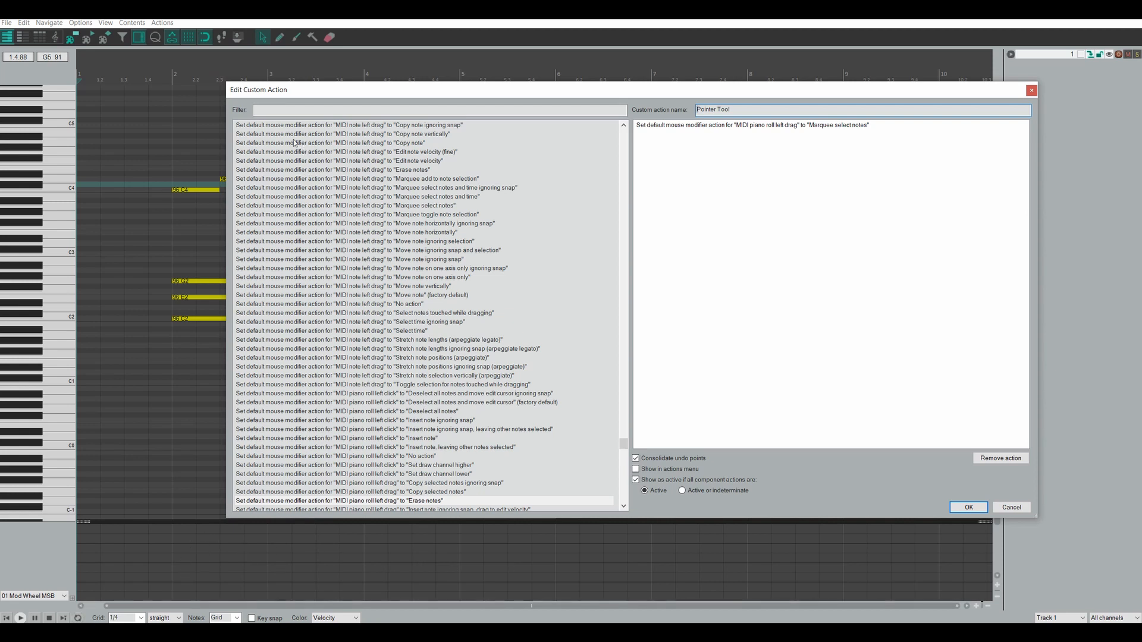
- Add the "MIDI CC lane left click/drag" default action "Marquee select CC" to the Pointer Tool custom action and save it
left_click(271, 112)
type("la")
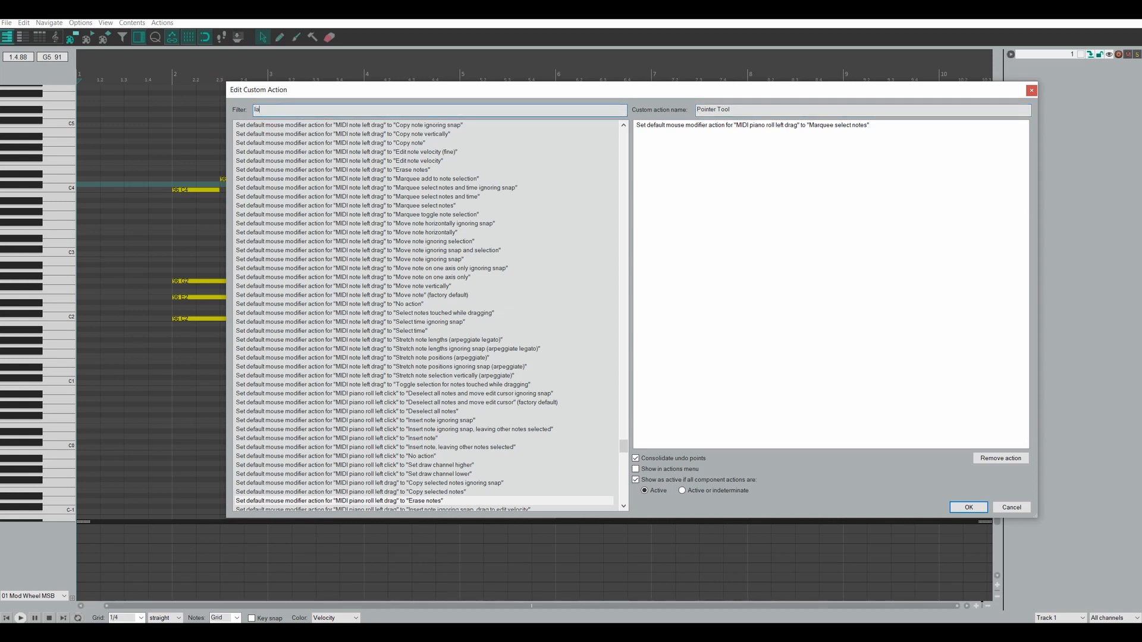
type("ne cc left drag")
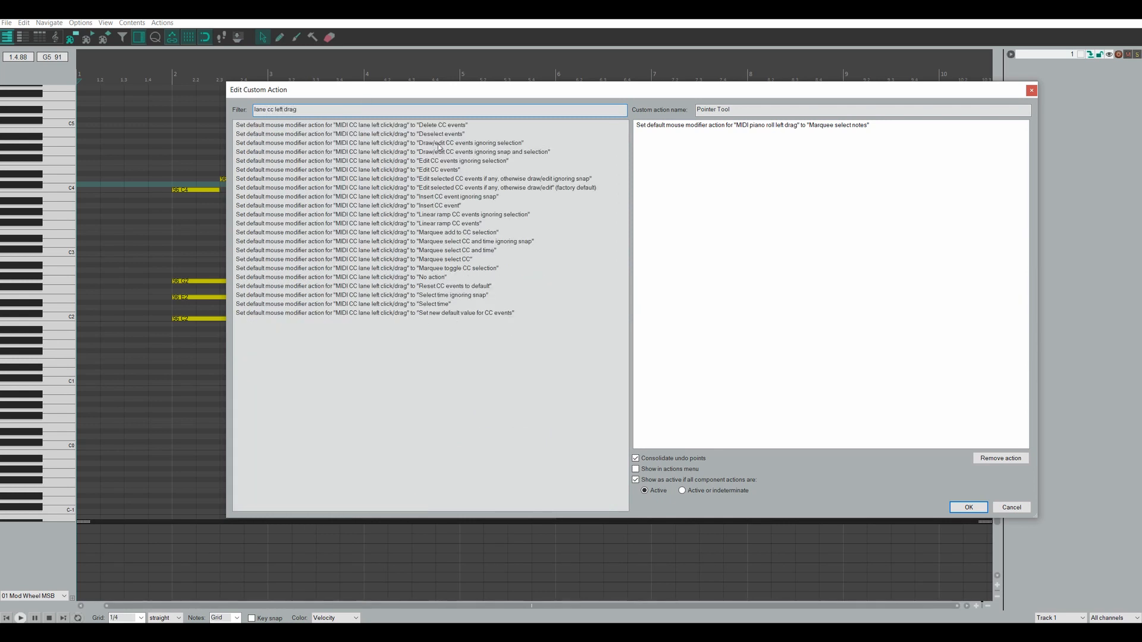
left_click_drag(463, 261, 802, 193)
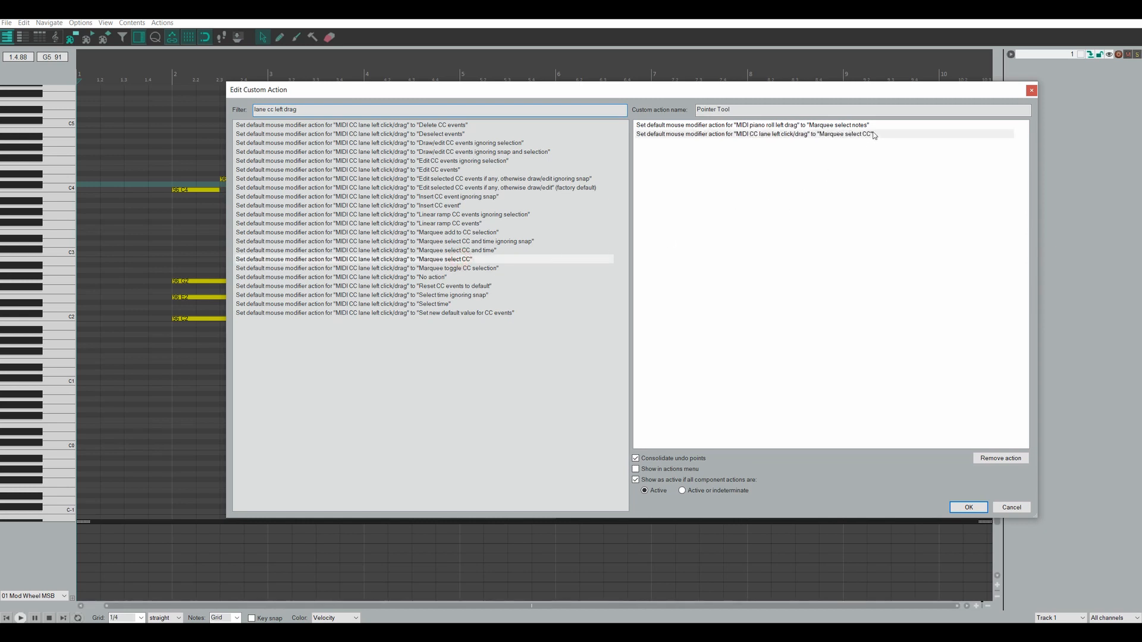
left_click(968, 506)
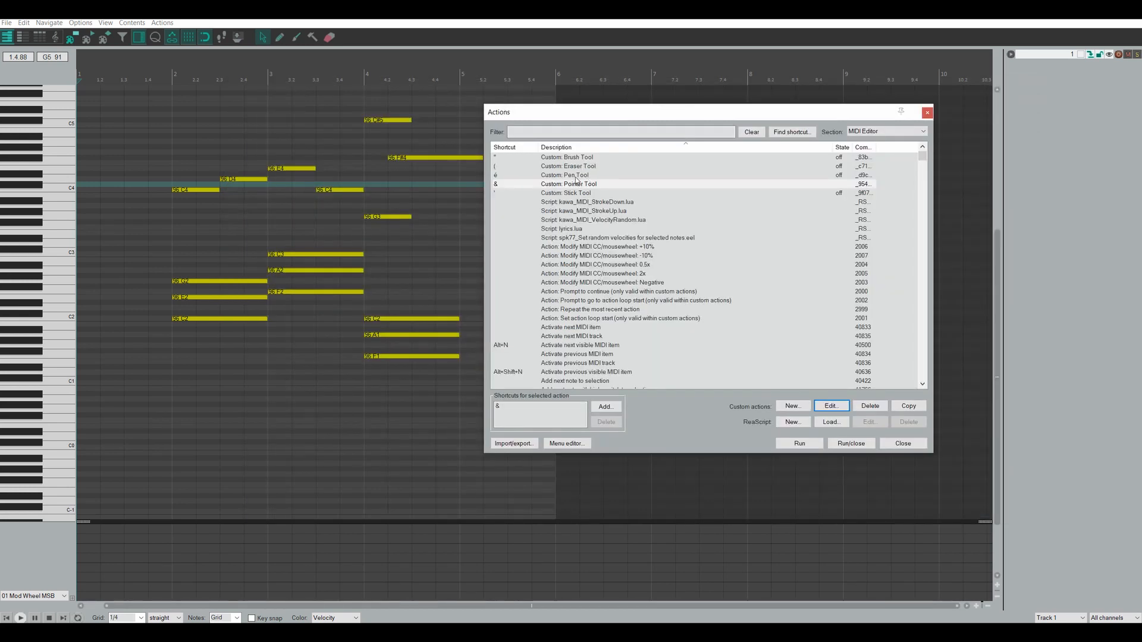
- Add the "MIDI CC lane left click/drag" default action "Draw/edit CC events ignoring selection" to the Pen Tool custom action and save it
left_click(576, 176)
left_click(831, 405)
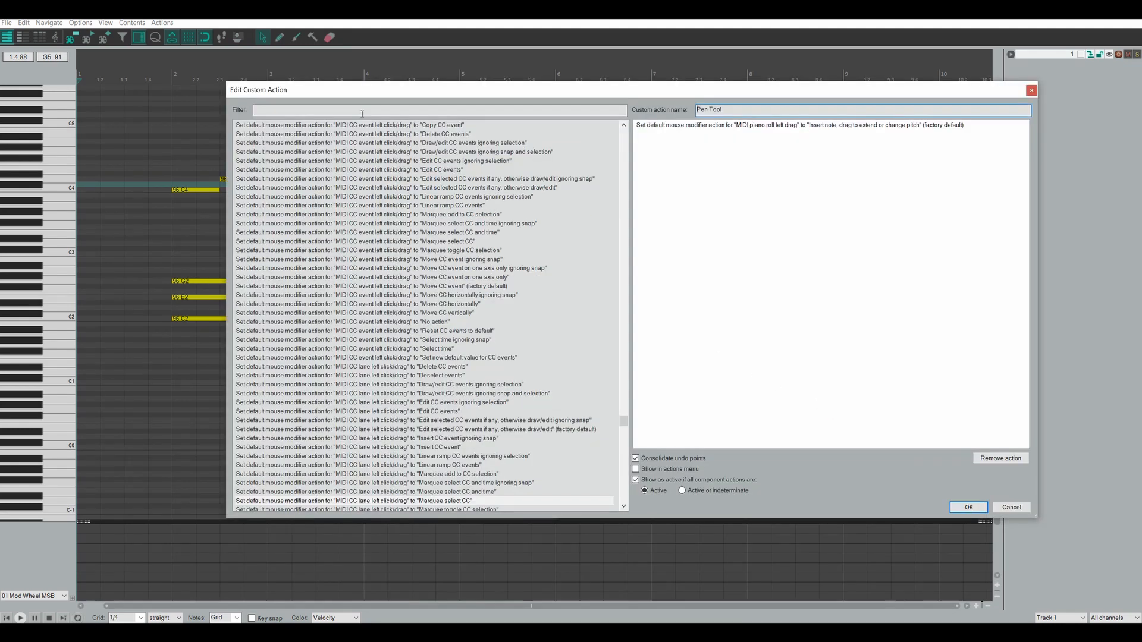
left_click(292, 110)
type("lane")
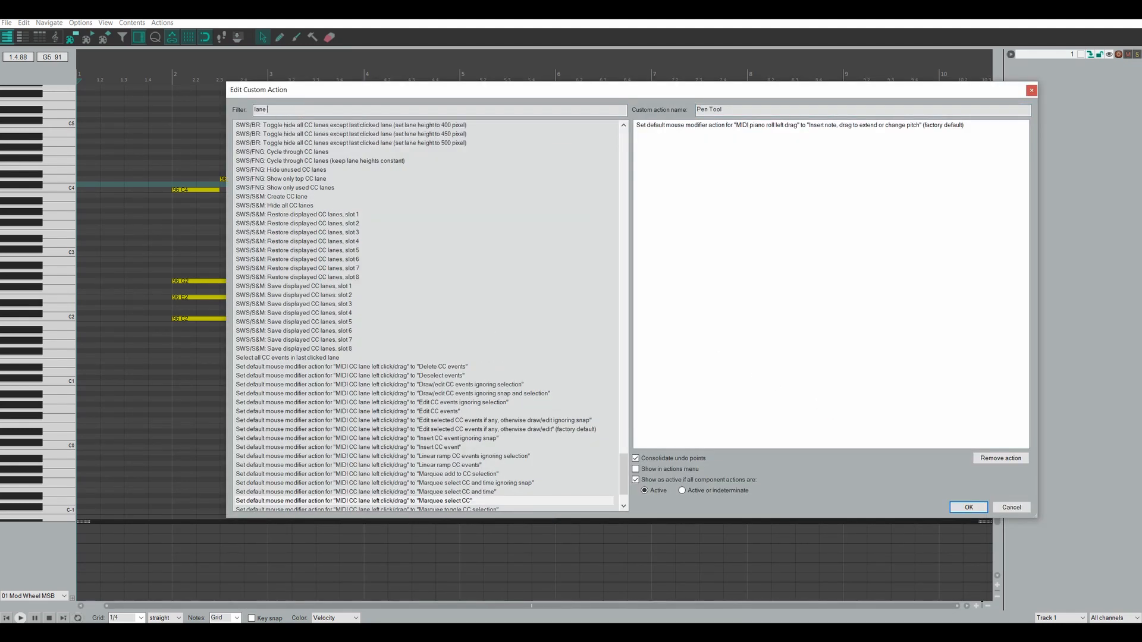
type(" cc left drag")
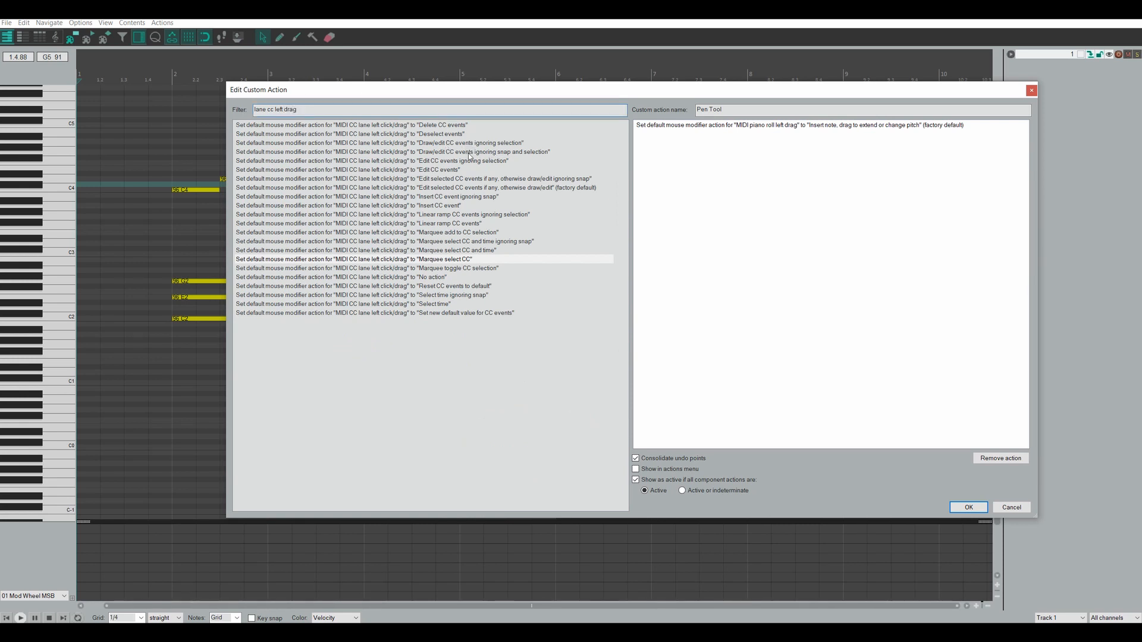
left_click_drag(453, 147, 754, 166)
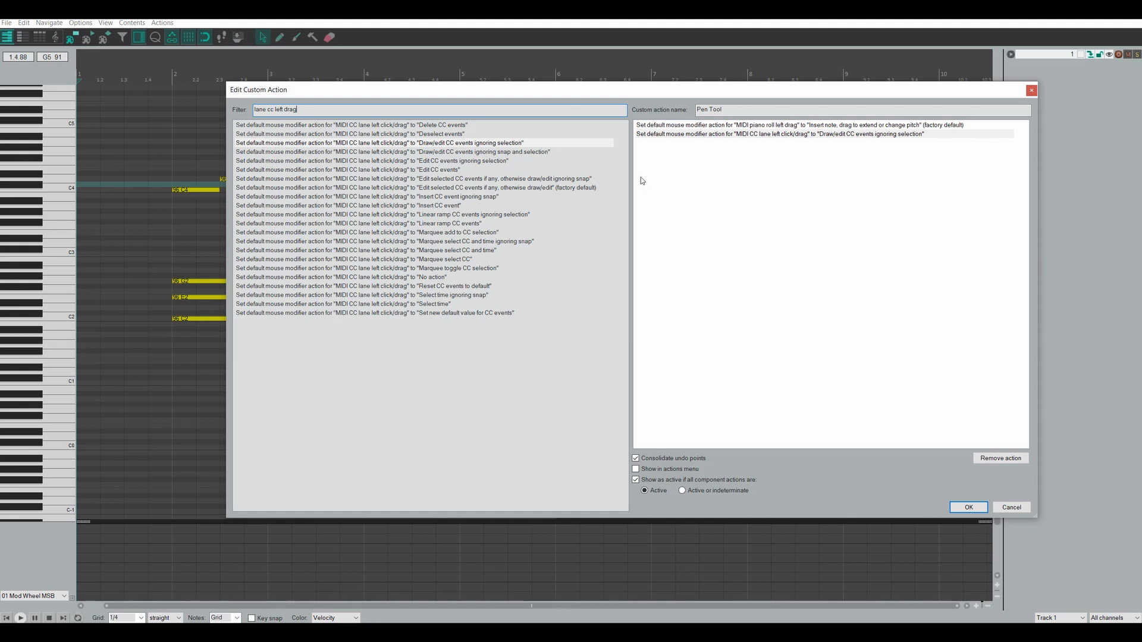
left_click(966, 506)
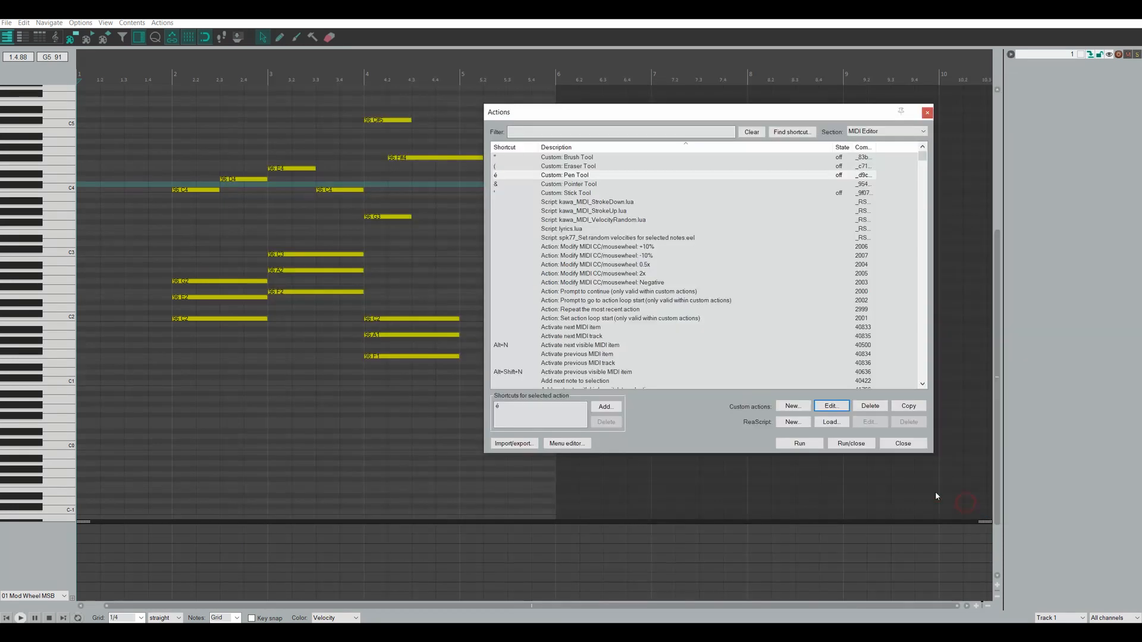
- Add the "MIDI CC lane left click/drag" default action "Draw/edit CC events ignoring snap and selection" to the Brush Tool custom action and save it
left_click(573, 158)
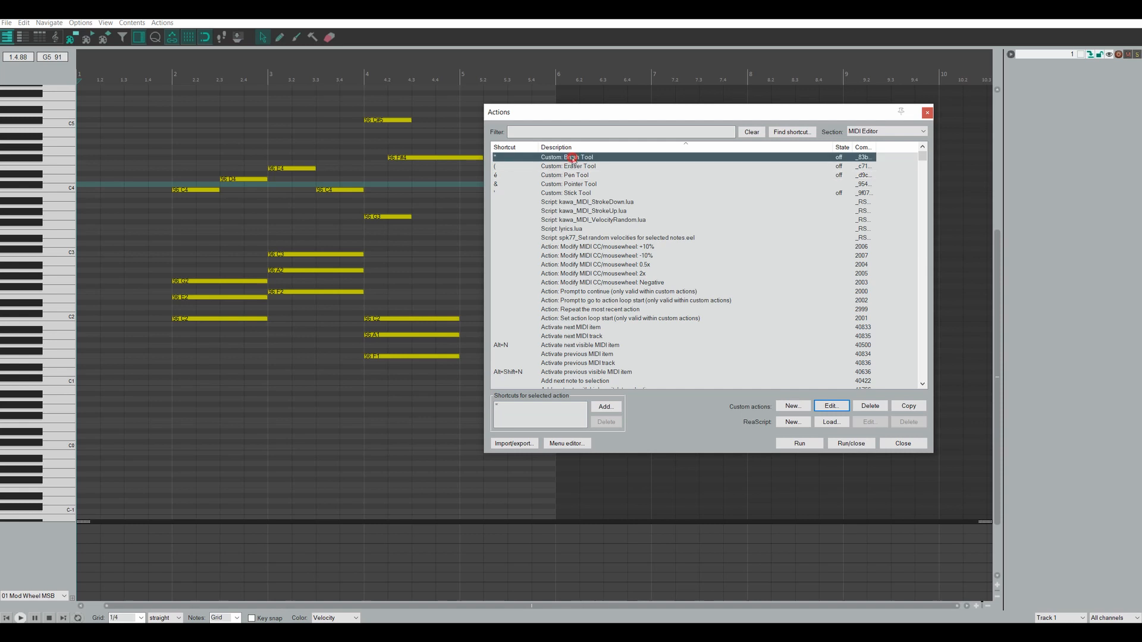
left_click(831, 406)
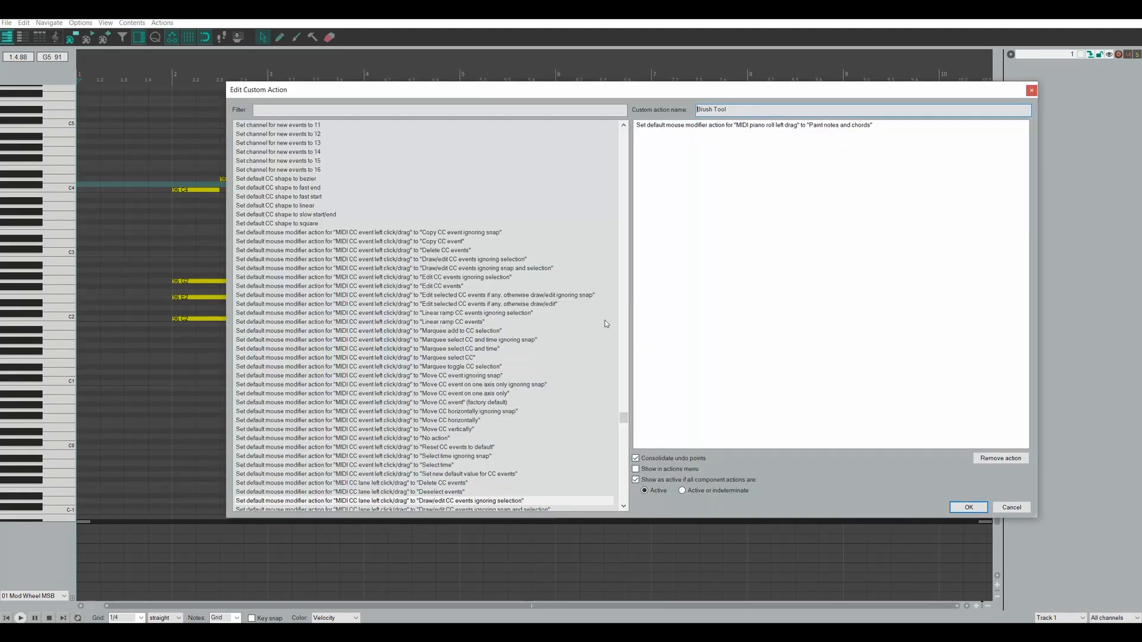
left_click(294, 108)
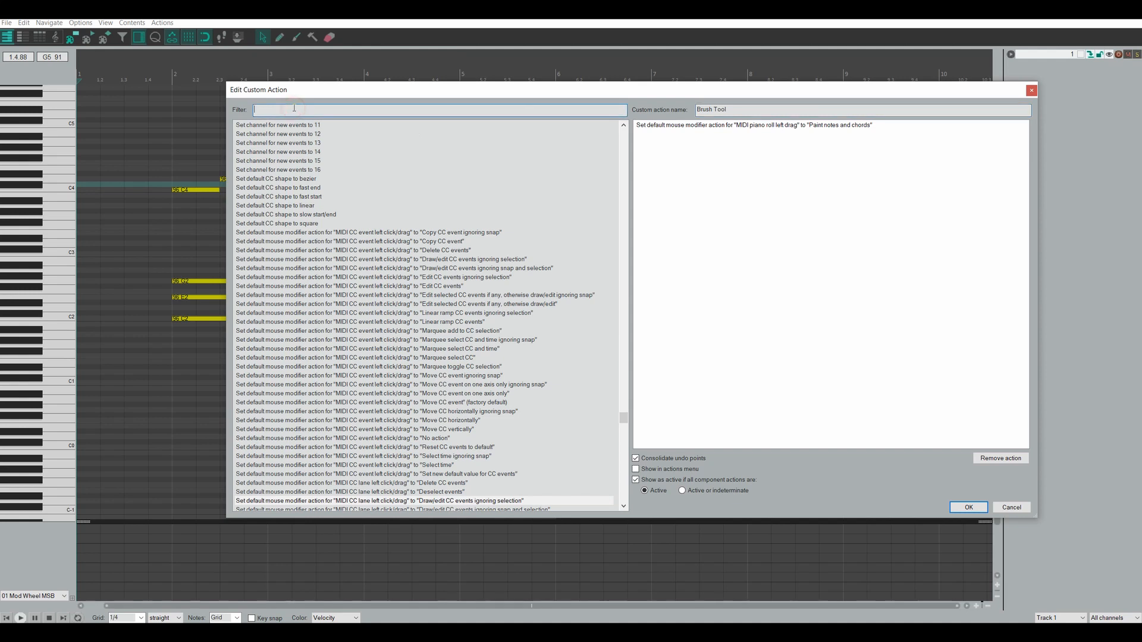
type("lane cc")
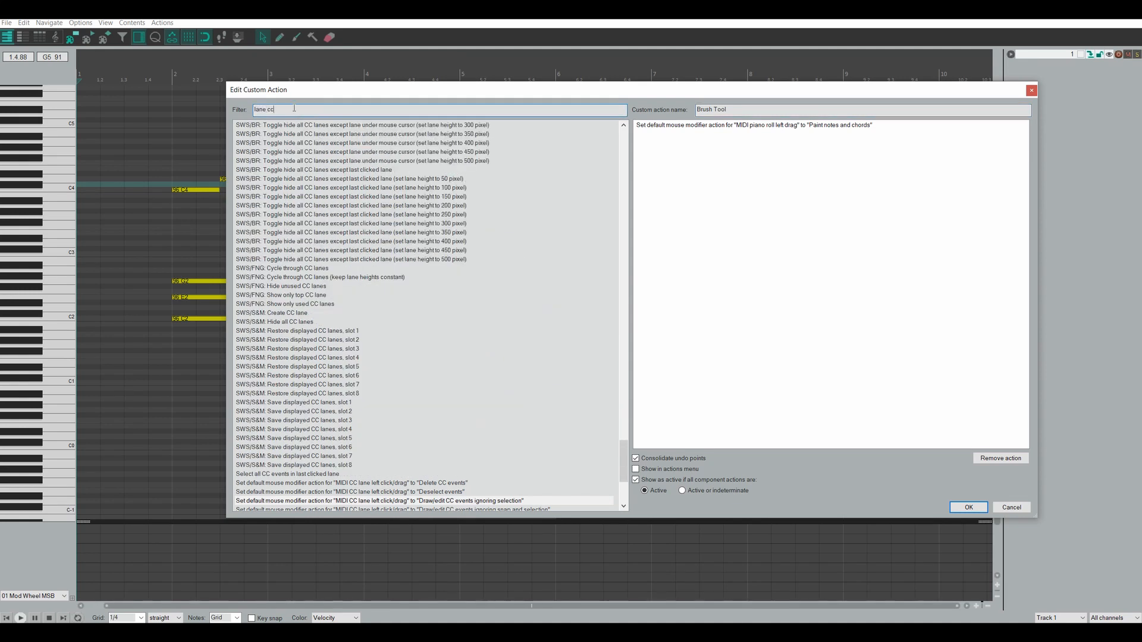
type(" left drag")
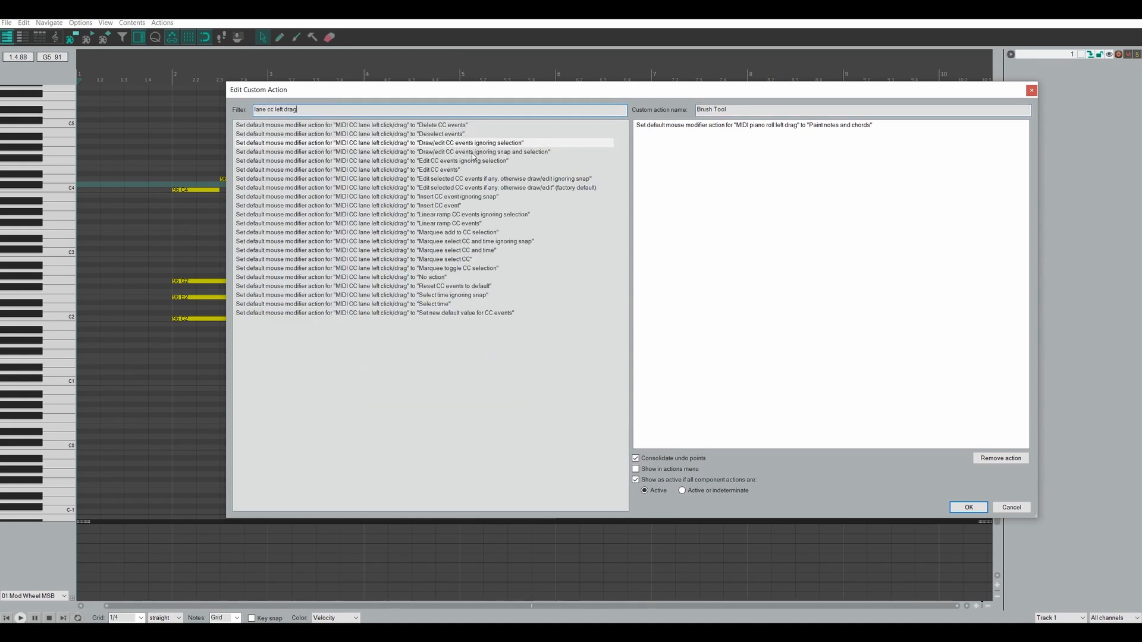
left_click_drag(473, 153, 744, 164)
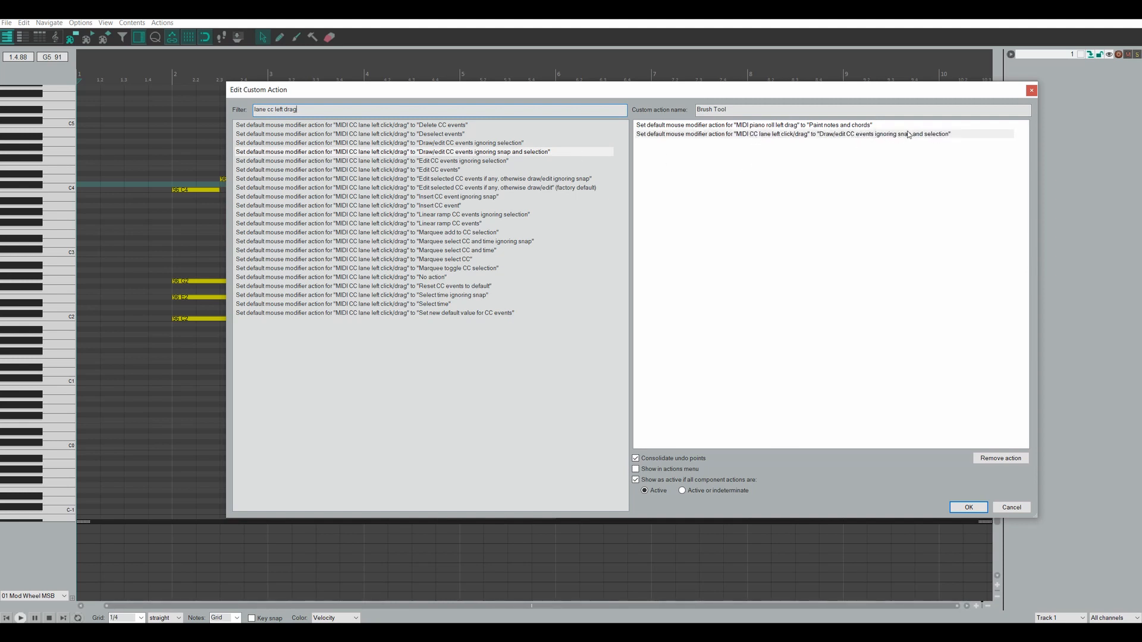
left_click(968, 506)
- Add the "MIDI CC lane left click/drag" default action "Linear ramp CC events" to the Stick Tool custom action and save it
left_click(567, 193)
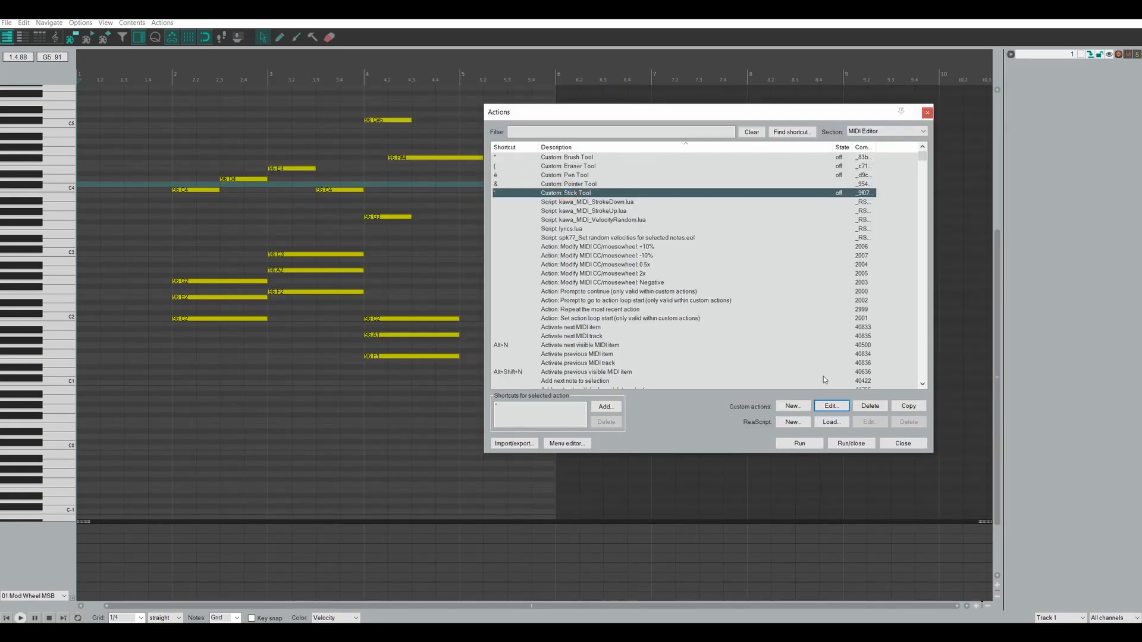
left_click(831, 405)
left_click(273, 108)
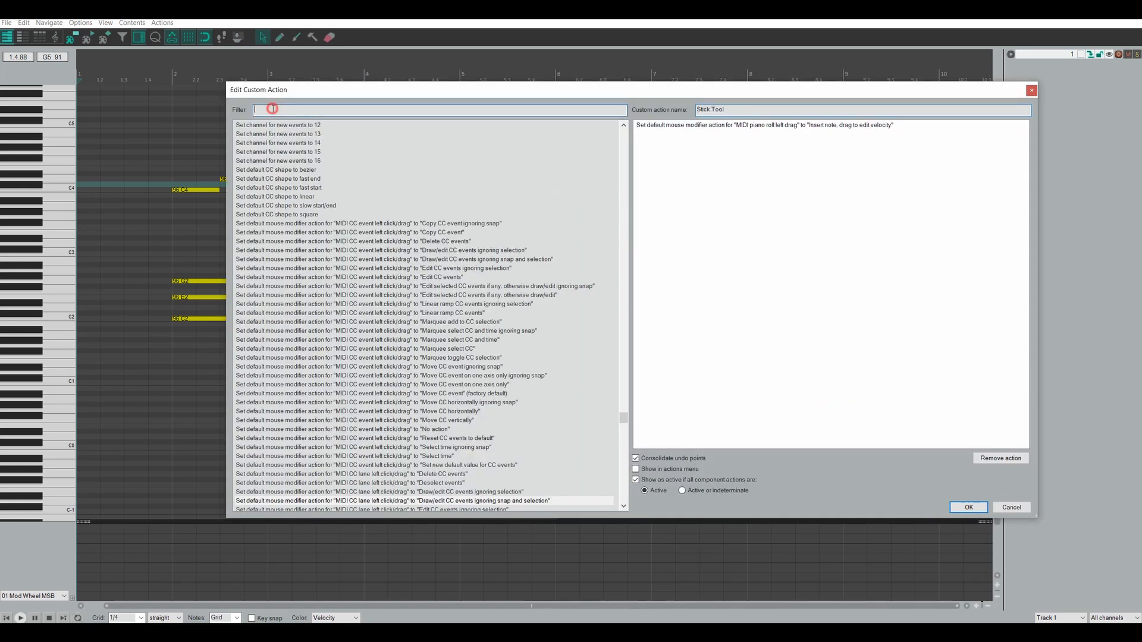
type("lane cc left drag")
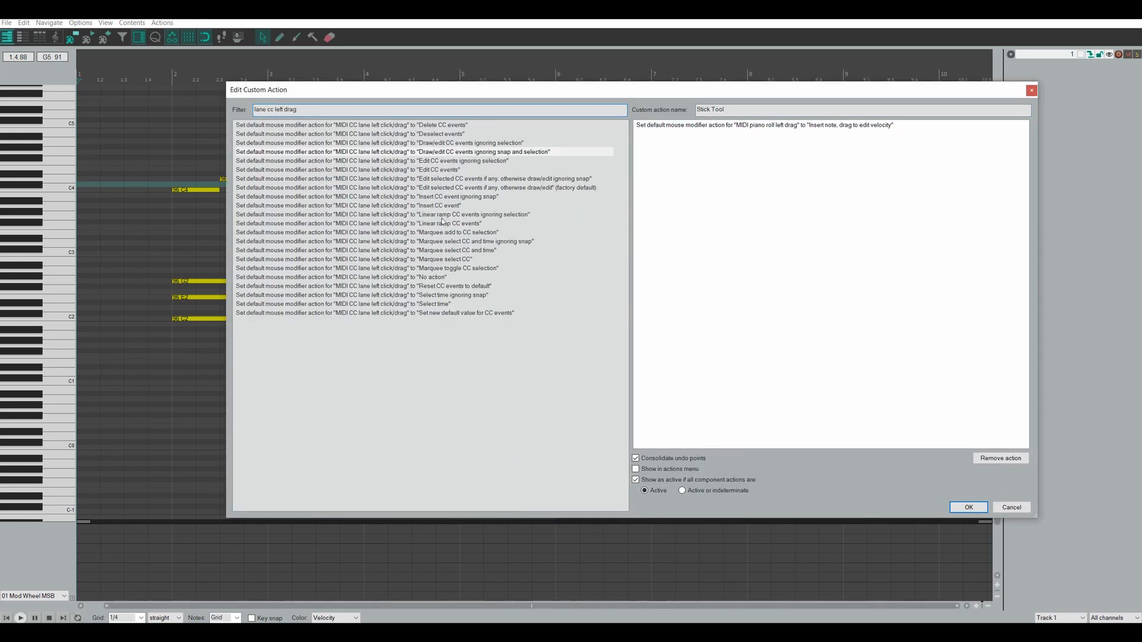
left_click_drag(435, 224, 698, 222)
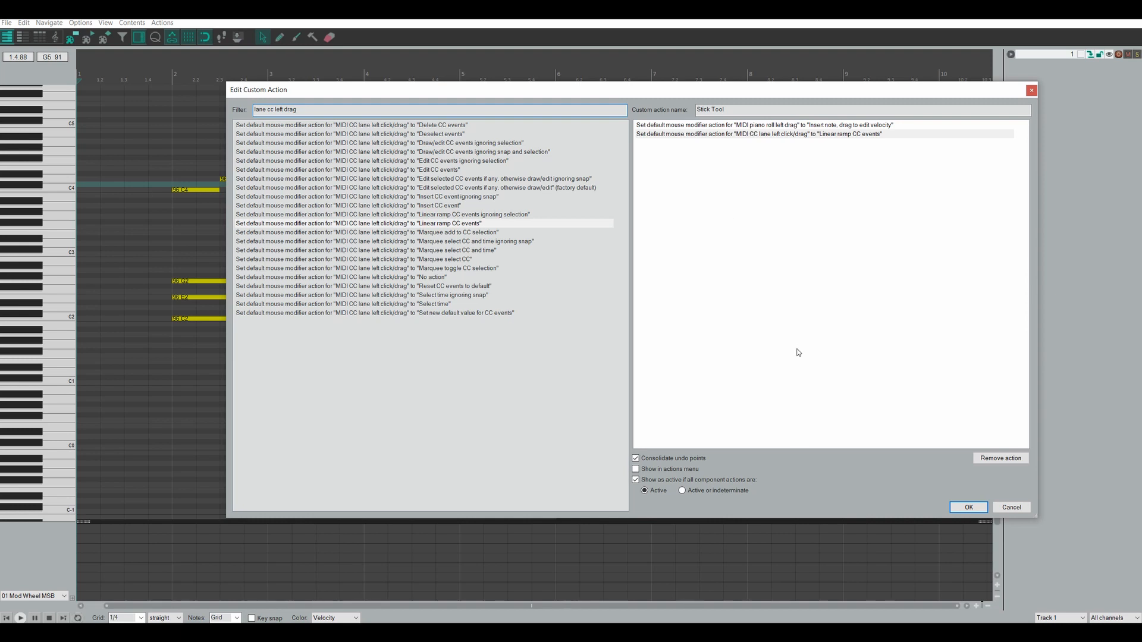
left_click(967, 506)
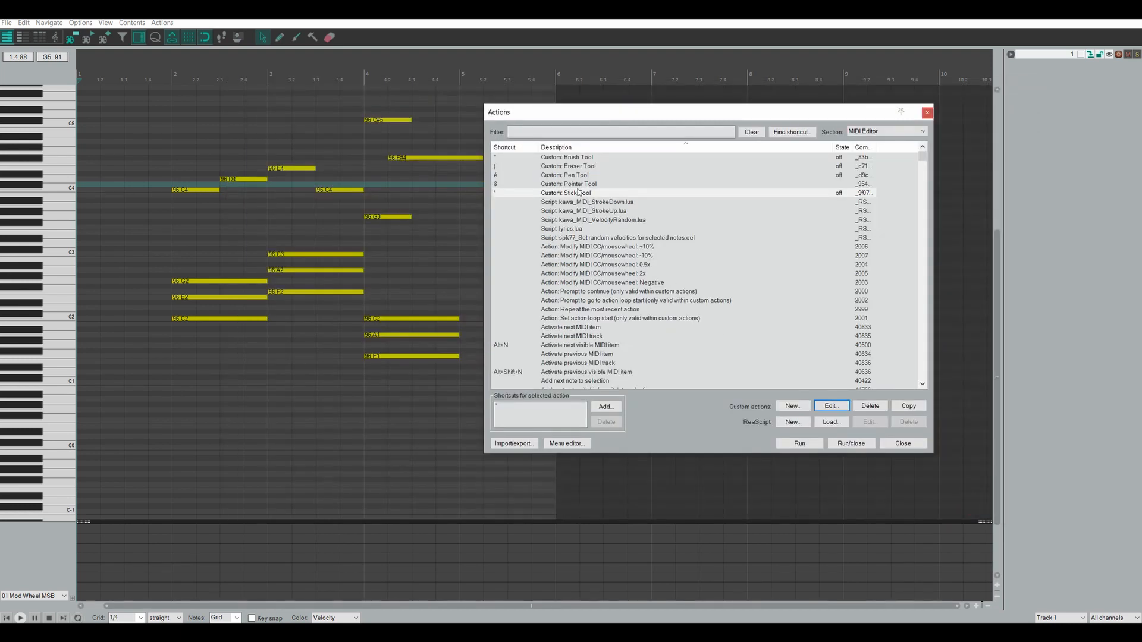
- Add the "MIDI CC lane left click/drag" default action "Delete CC events" to the Eraser Tool custom action, save it and close the action list
left_click(569, 166)
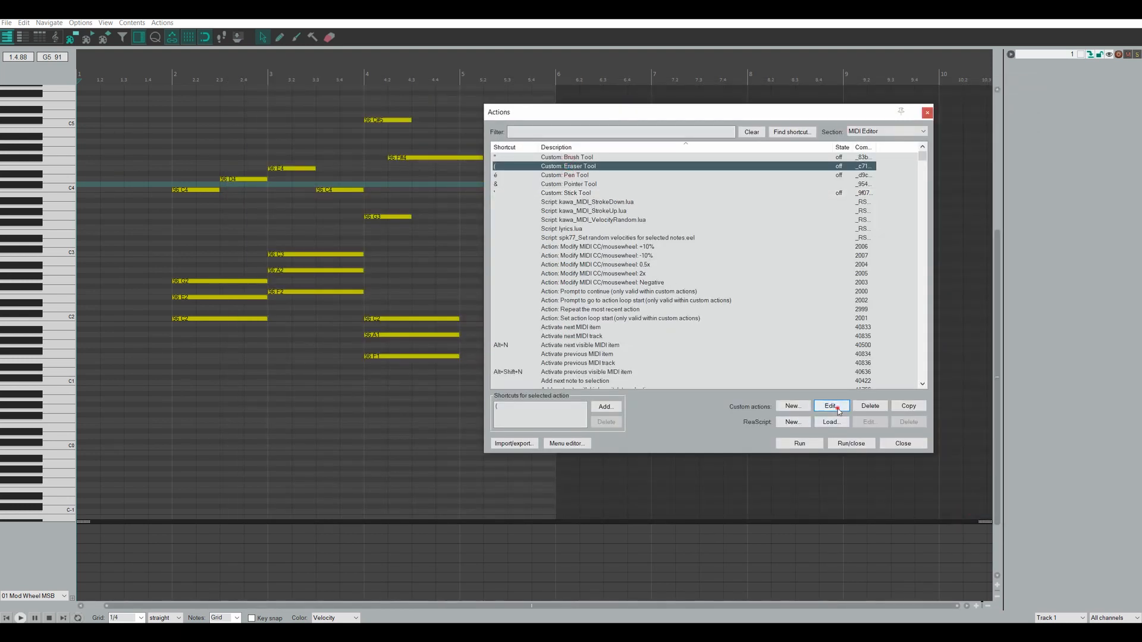
left_click(831, 406)
left_click(285, 110)
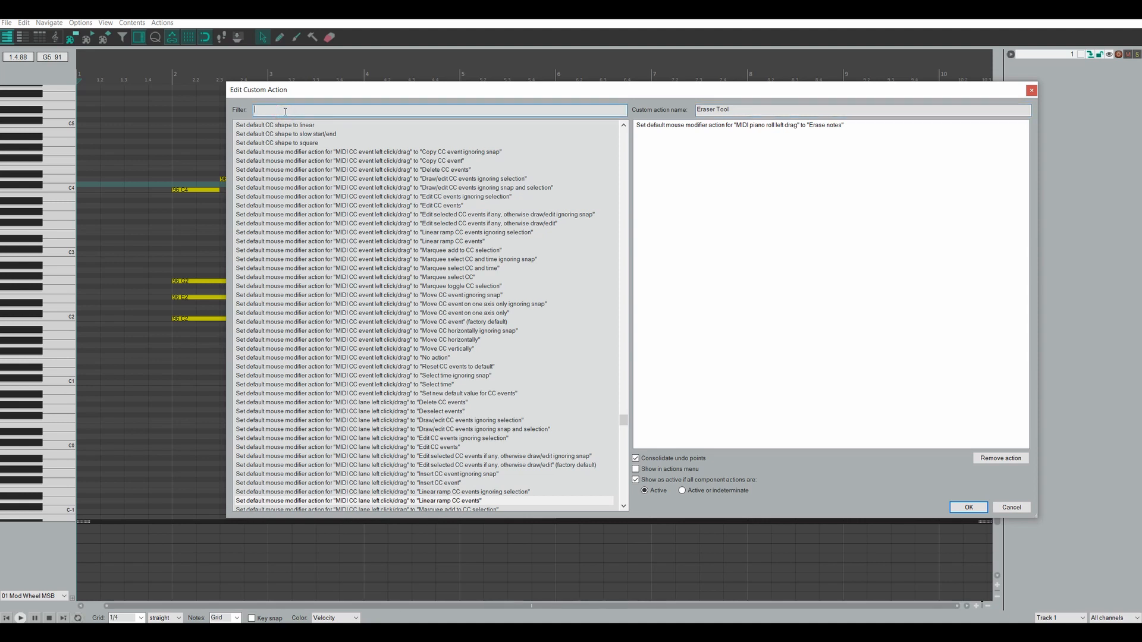
type("lane cc left")
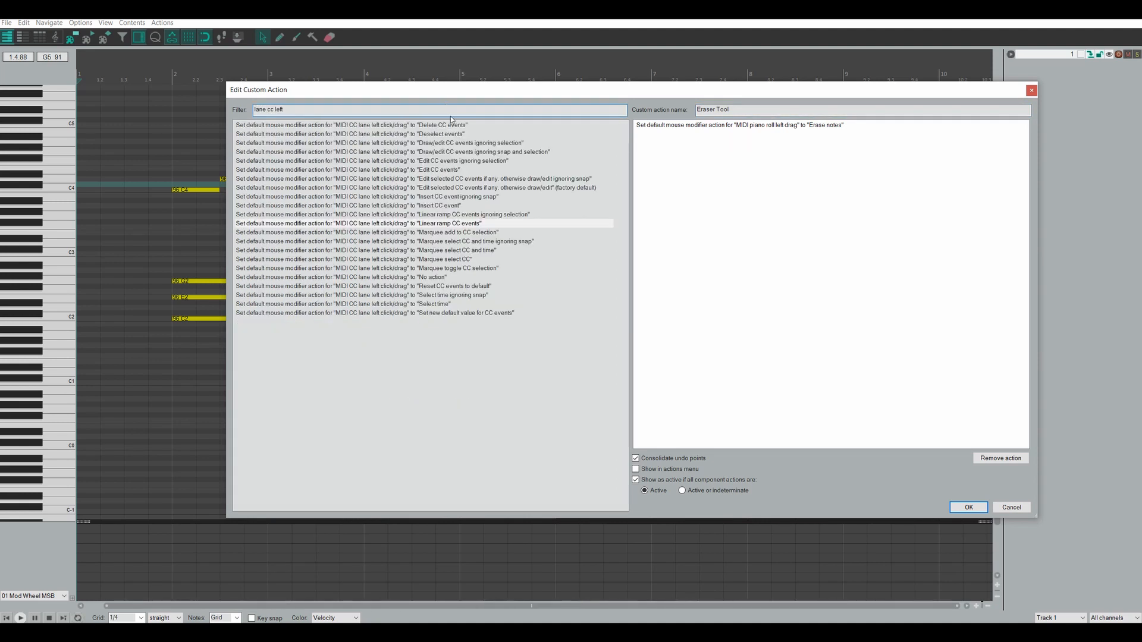
left_click_drag(451, 125, 771, 178)
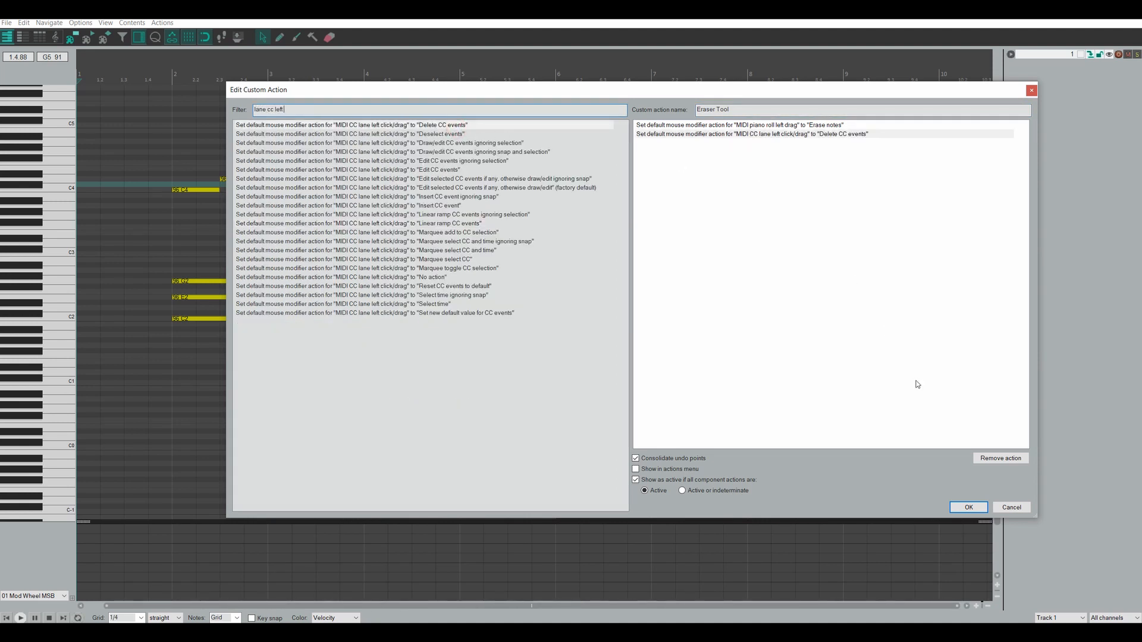
left_click(968, 507)
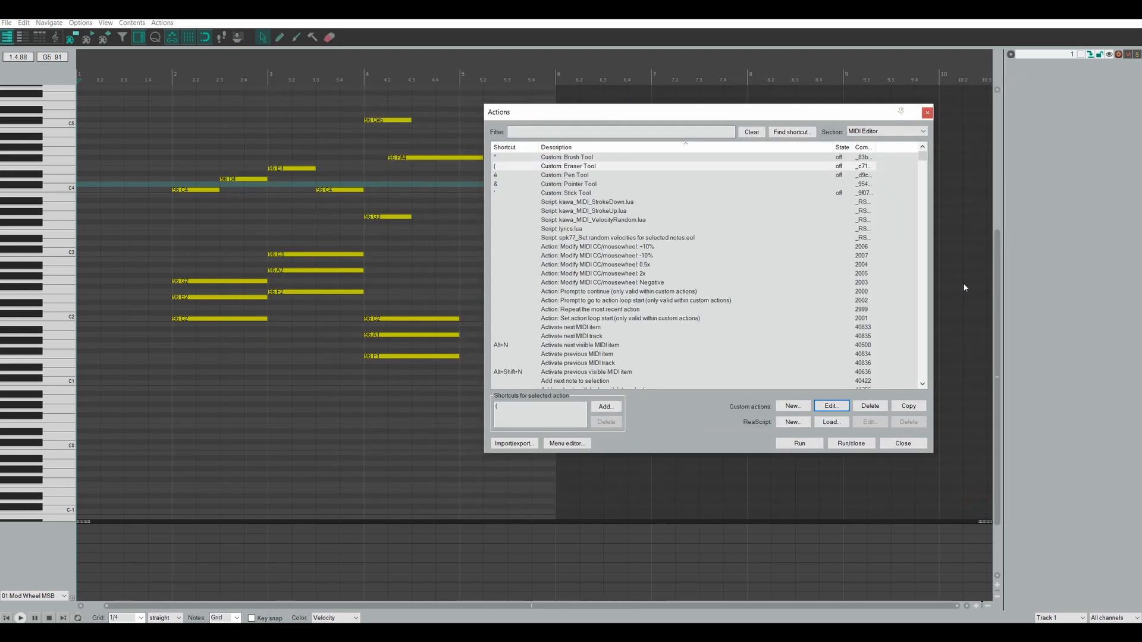
left_click(932, 115)
- Draw grid-snapped events in the 01 Mod Wheel MSB lane with the Pen Tool, and select some of them with the Pointer Tool
left_click(280, 36)
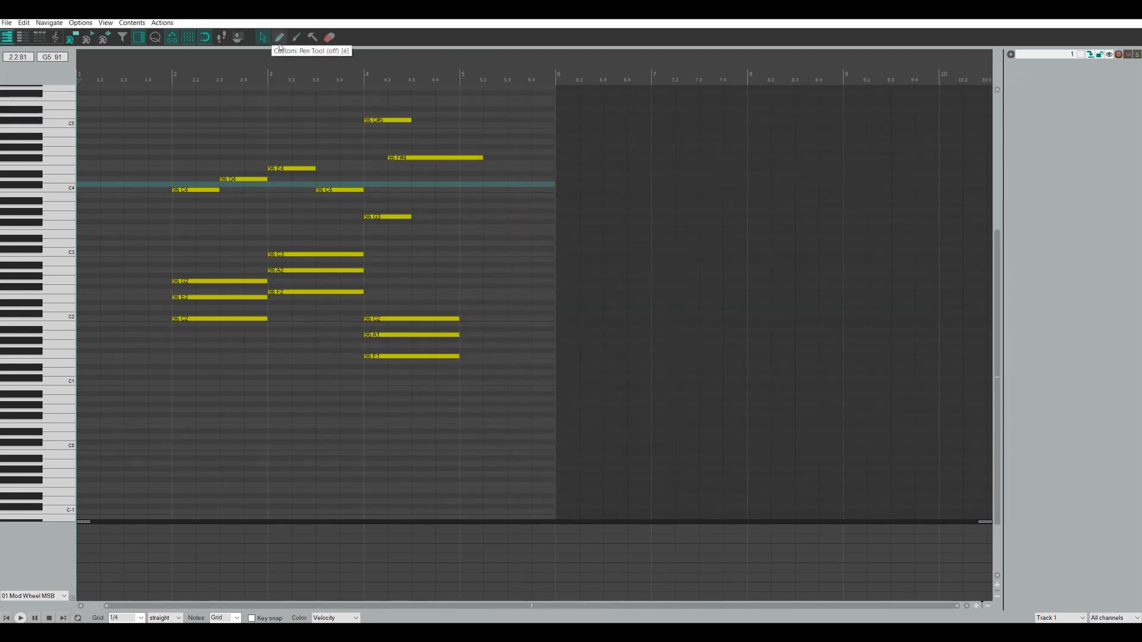
mouse_move(148, 557)
left_mouse_down()
mouse_move(172, 545)
mouse_move(446, 547)
mouse_move(535, 568)
mouse_move(434, 555)
mouse_move(161, 559)
mouse_move(550, 575)
mouse_move(538, 542)
mouse_move(149, 557)
mouse_move(550, 545)
mouse_move(137, 554)
left_mouse_up()
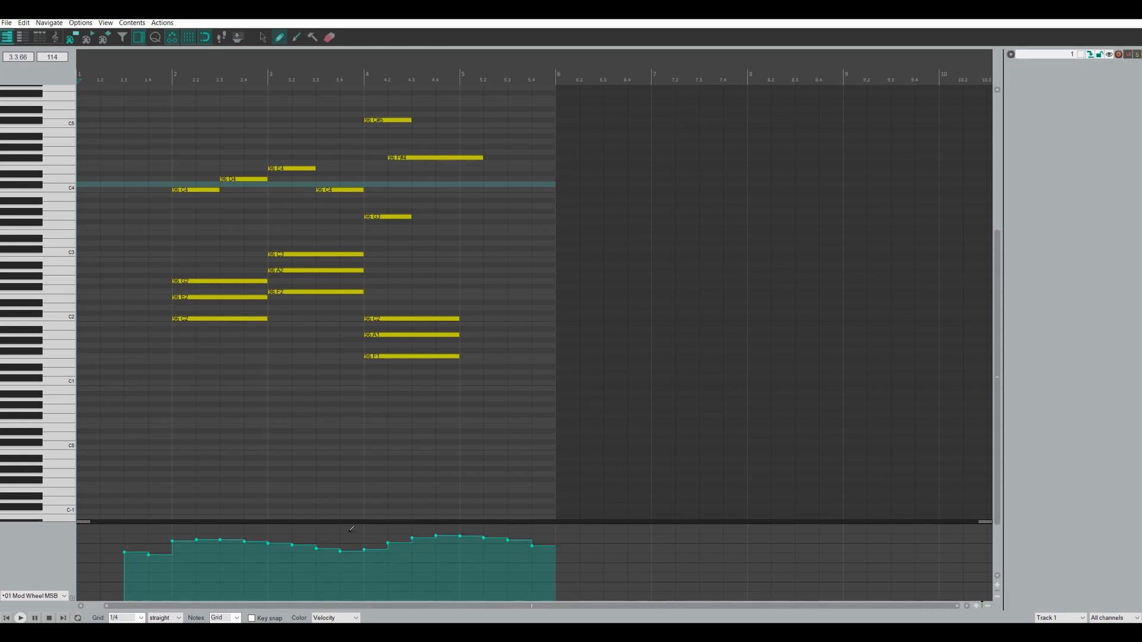
left_click(262, 37)
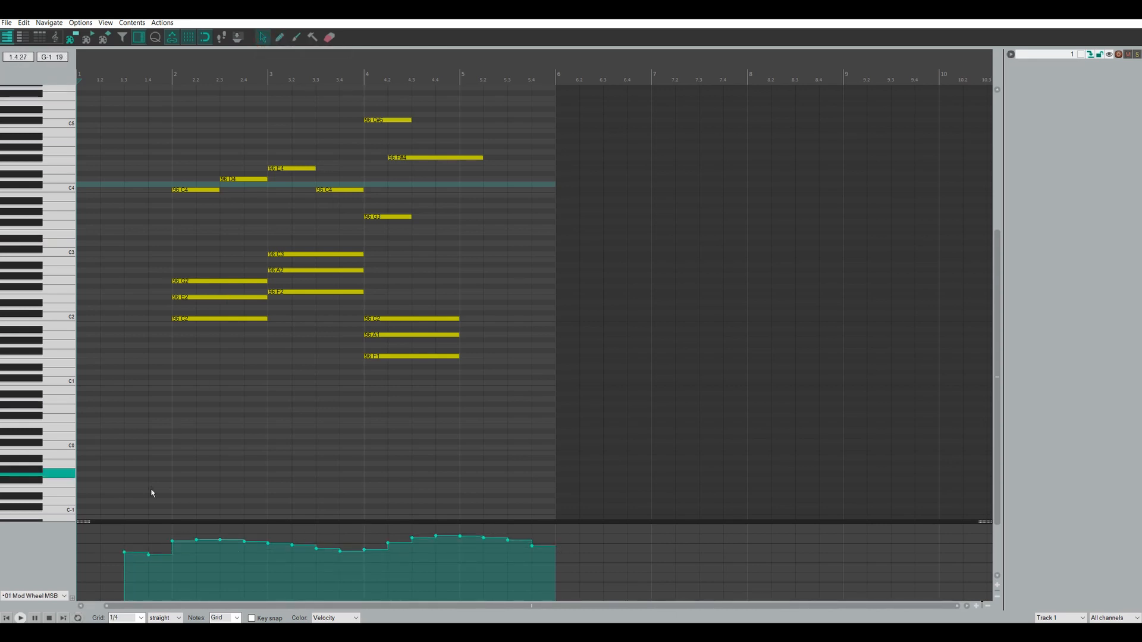
left_click_drag(146, 532, 298, 553)
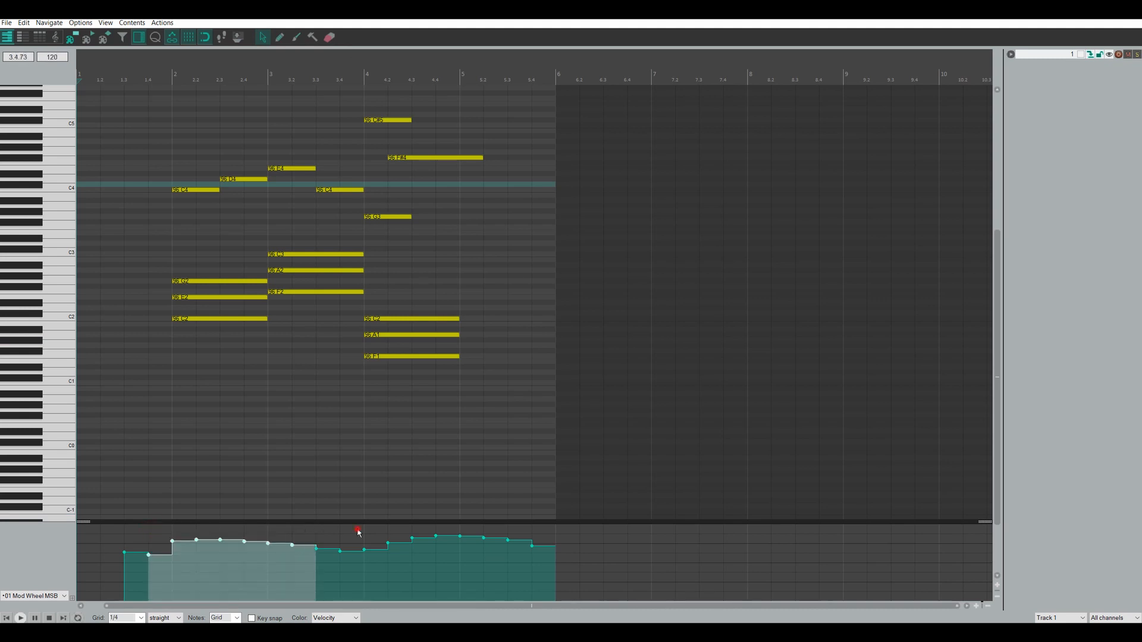
left_click(364, 549)
- Draw a smooth CC curve across the Mod Wheel lane with the Brush Tool, and a rising linear ramp through its middle with the Stick Tool
left_click(296, 37)
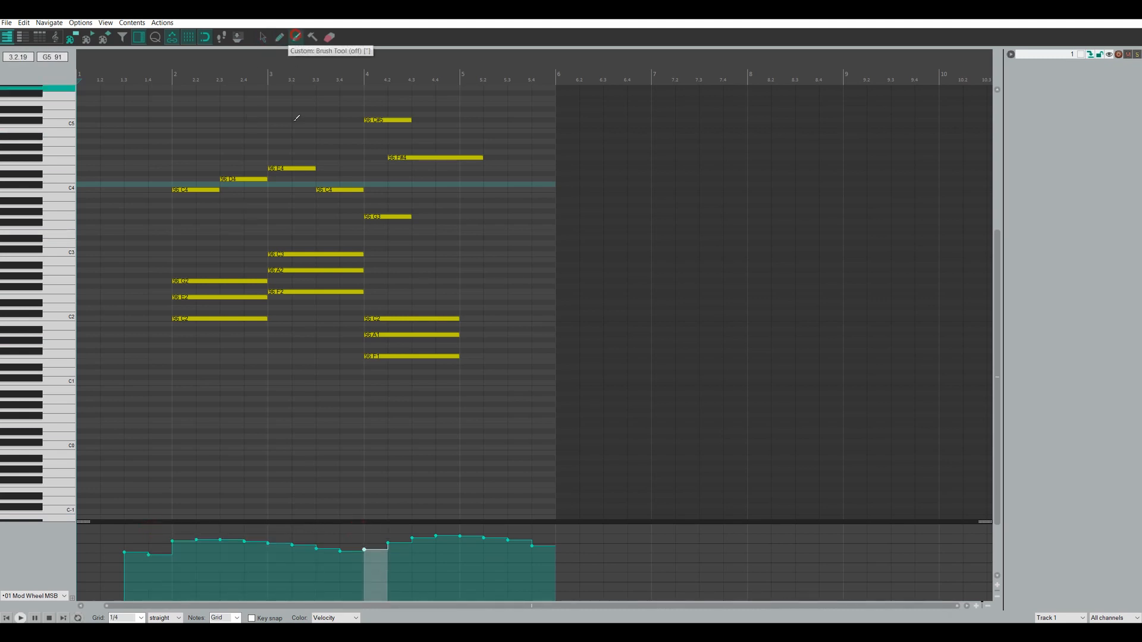
mouse_move(116, 576)
left_mouse_down()
mouse_move(550, 569)
mouse_move(437, 538)
mouse_move(208, 536)
mouse_move(113, 561)
mouse_move(315, 592)
mouse_move(551, 570)
left_mouse_up()
left_click(313, 37)
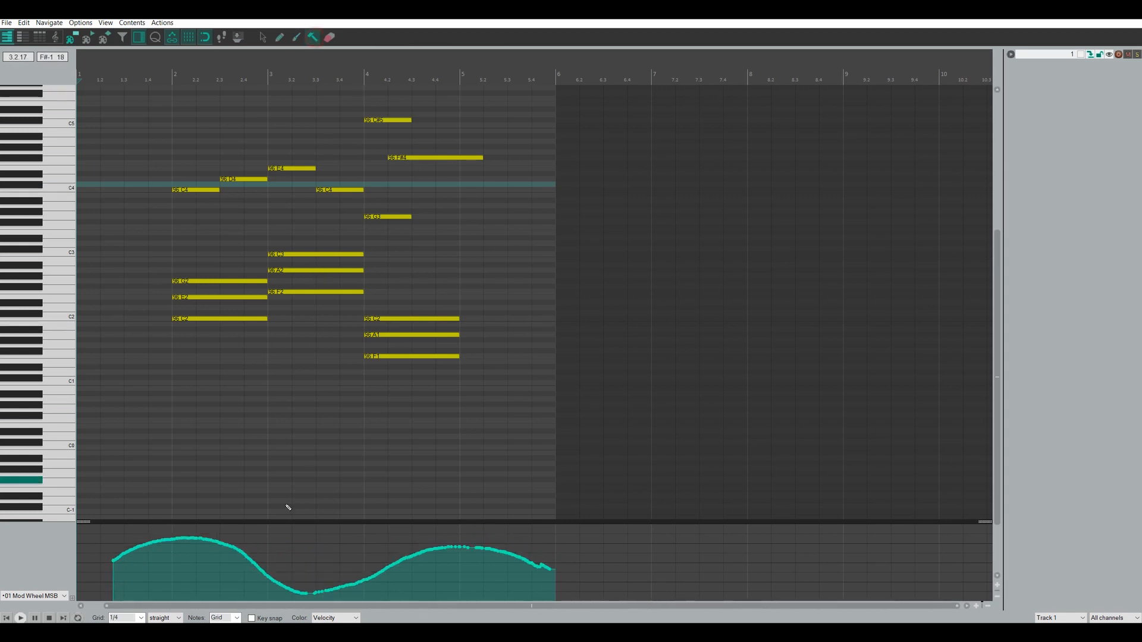
mouse_move(258, 565)
left_mouse_down()
mouse_move(383, 541)
mouse_move(387, 599)
mouse_move(386, 527)
mouse_move(353, 594)
mouse_move(387, 523)
mouse_move(351, 604)
mouse_move(321, 527)
mouse_move(359, 600)
mouse_move(376, 533)
left_mouse_up()
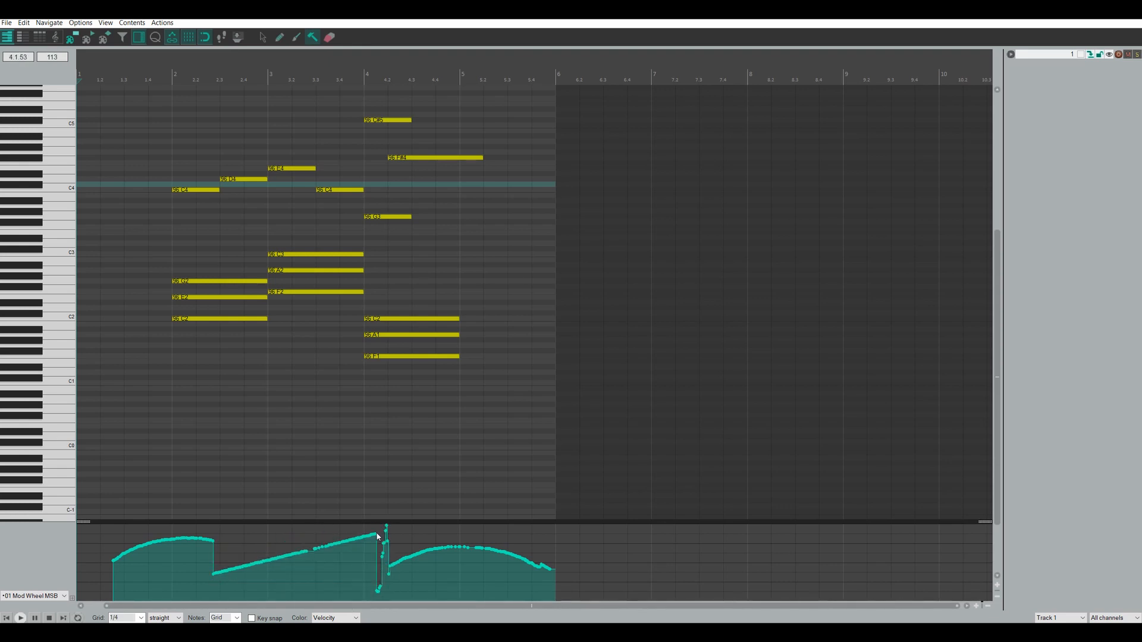
- Delete all events in the Mod Wheel lane with the Eraser Tool, and switch back to the Pointer Tool
left_click(329, 37)
mouse_move(119, 540)
left_mouse_down()
mouse_move(434, 553)
mouse_move(422, 565)
left_mouse_up()
left_click_drag(133, 563, 86, 563)
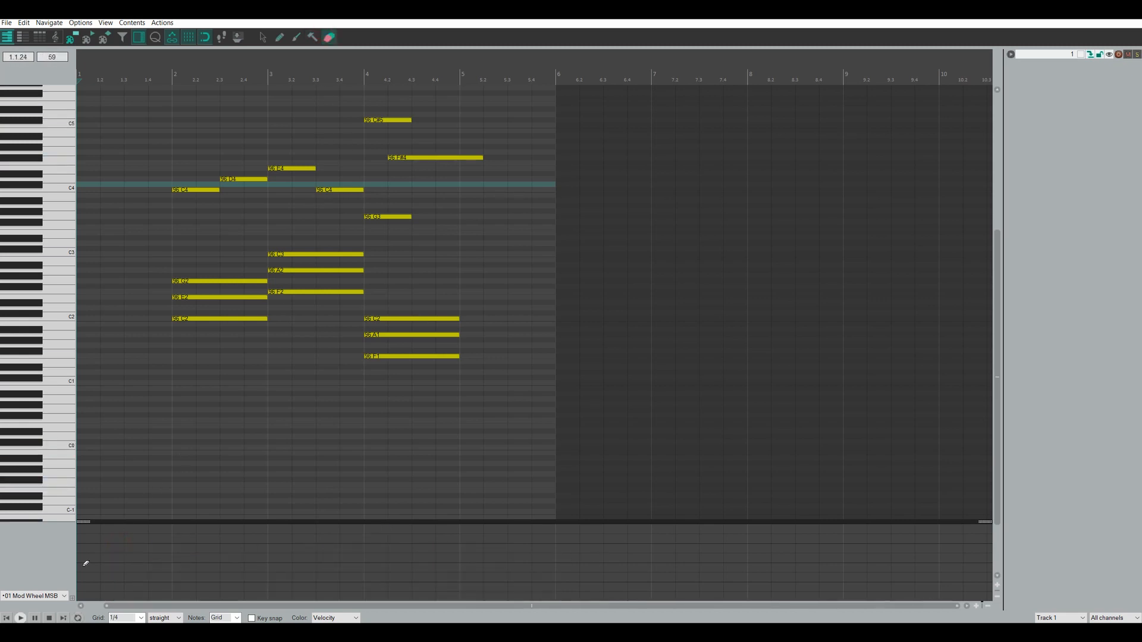
left_click(263, 37)
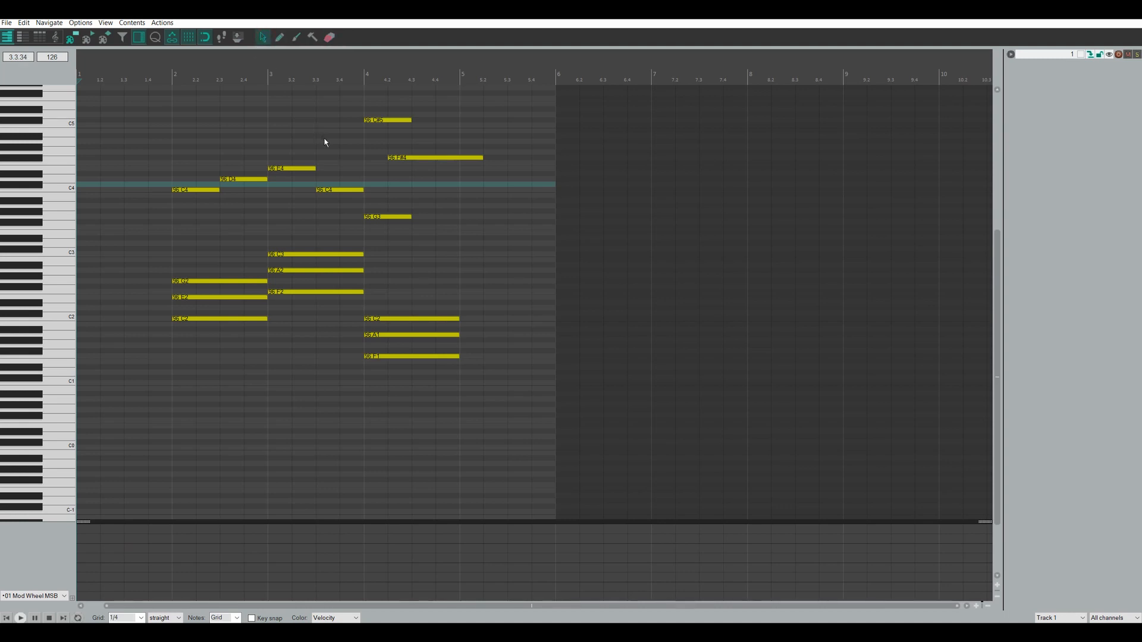